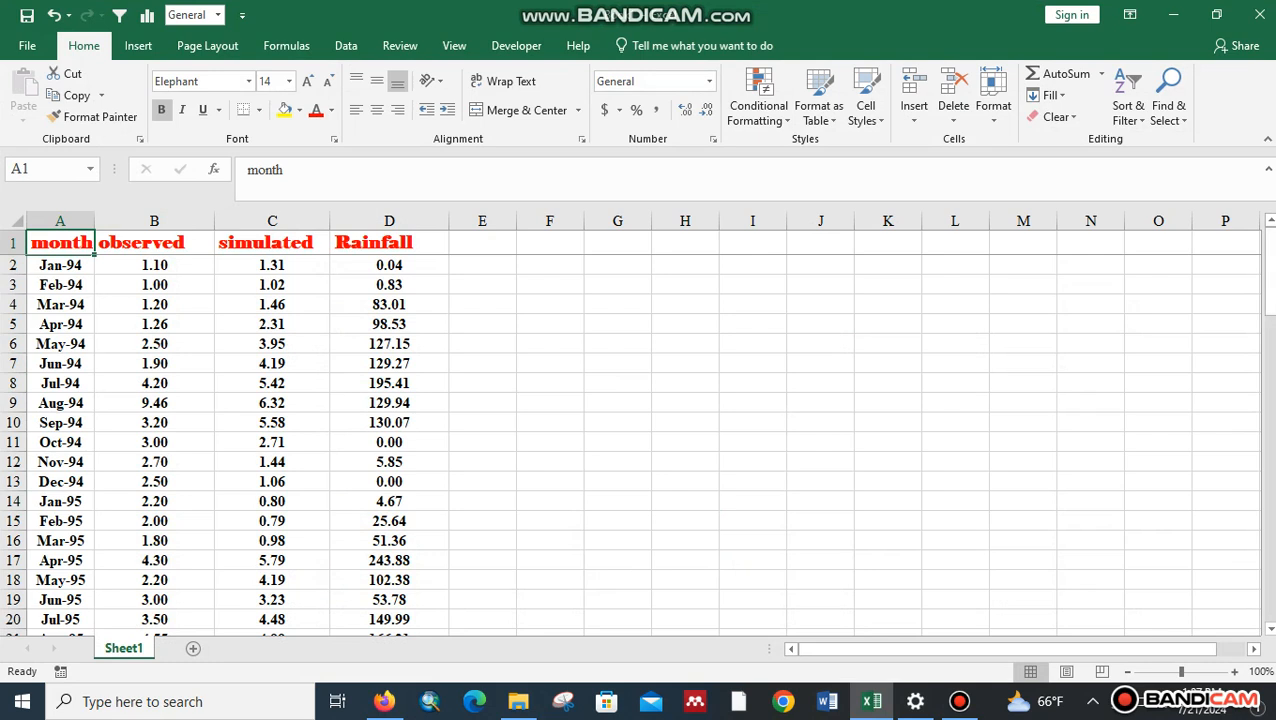
Change the font color of the header cells A1:D1 to the standard blue
drag(390, 242, 60, 242)
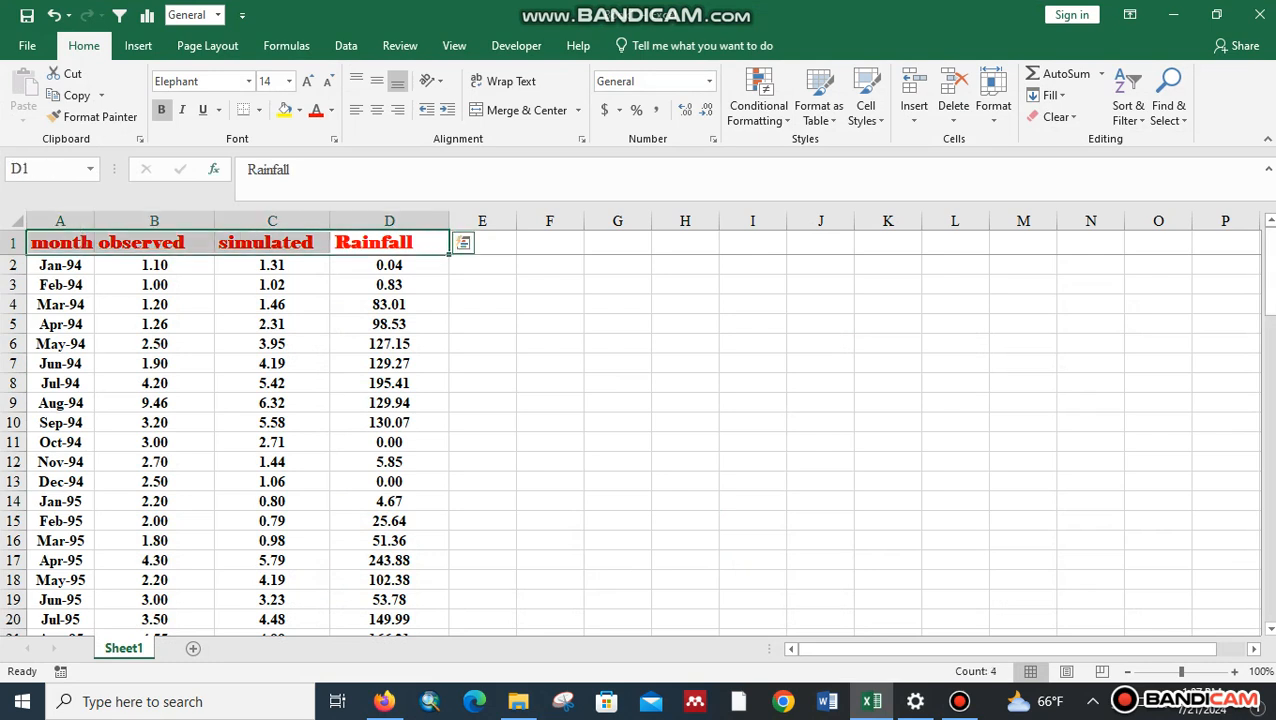
click(331, 110)
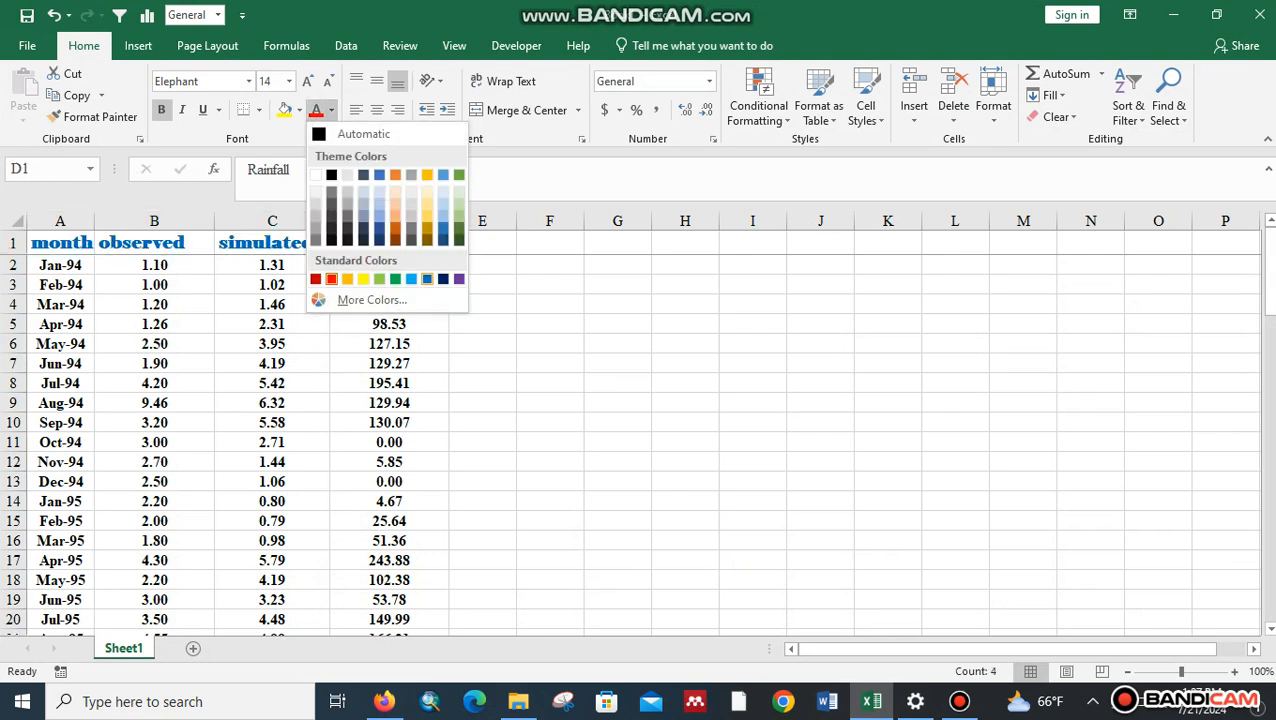
click(427, 279)
click(482, 304)
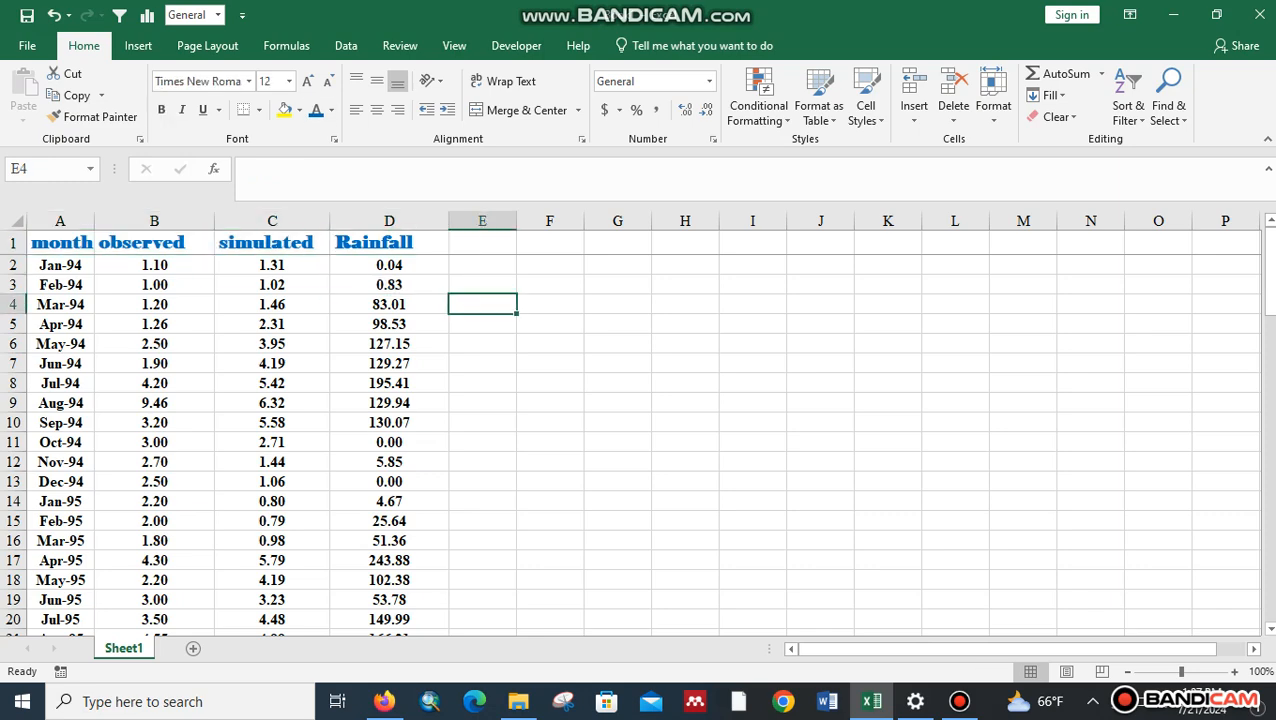
Insert the recommended line chart from the month, observed, simulated and Rainfall data in A1:D85 and place it beside the table
mouse_move(1268, 270)
mouse_down()
mouse_move(1268, 590)
mouse_move(1268, 270)
mouse_up()
drag(60, 242, 440, 345)
key(ctrl+shift+Down)
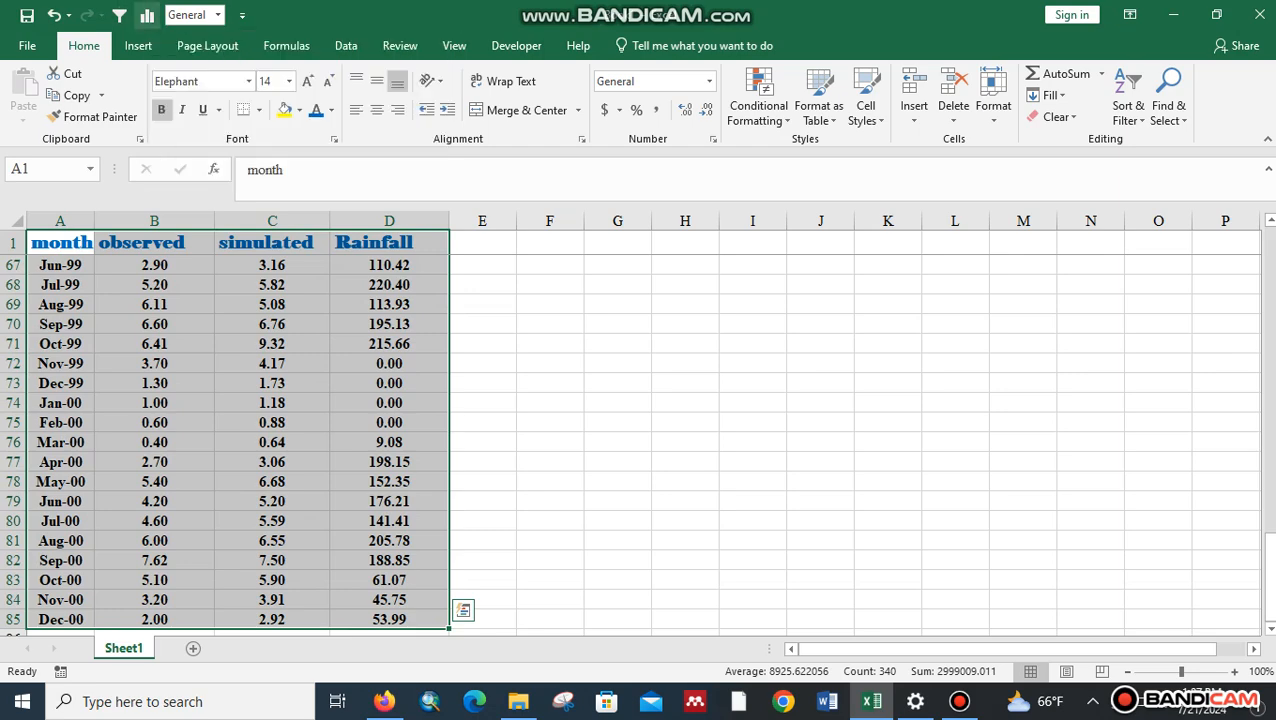
click(147, 15)
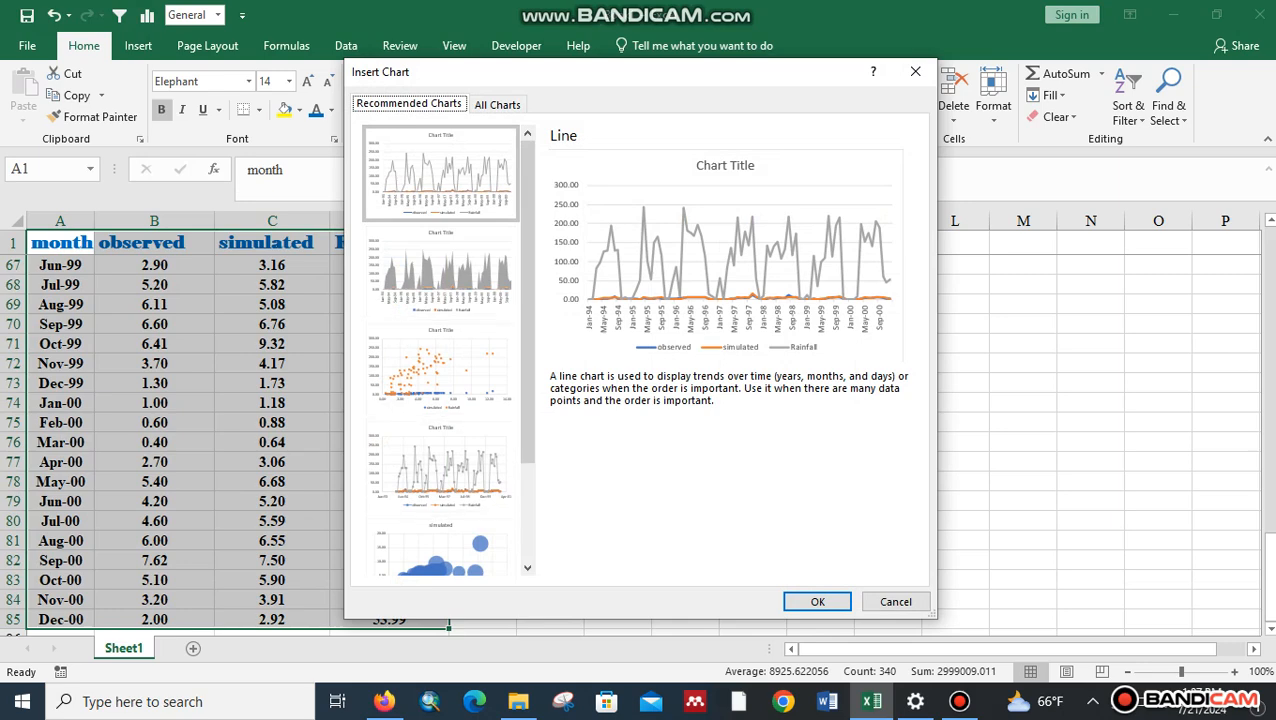
click(817, 601)
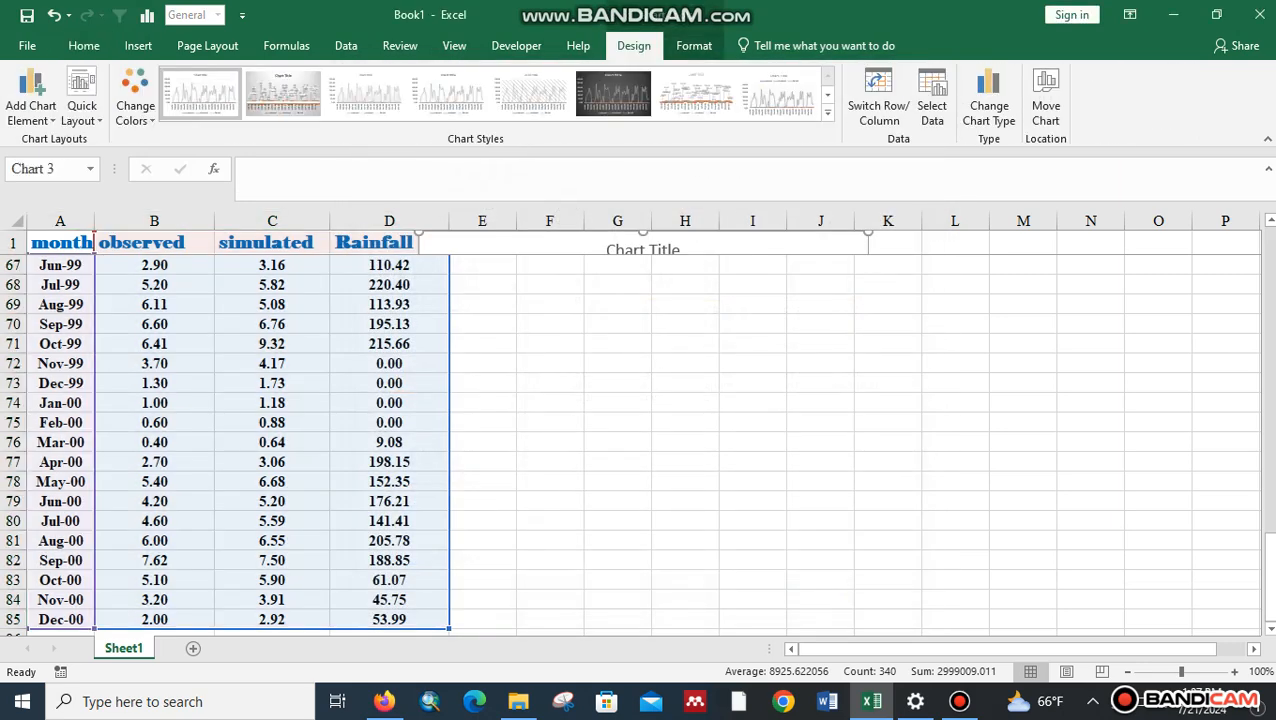
drag(1268, 575, 1268, 270)
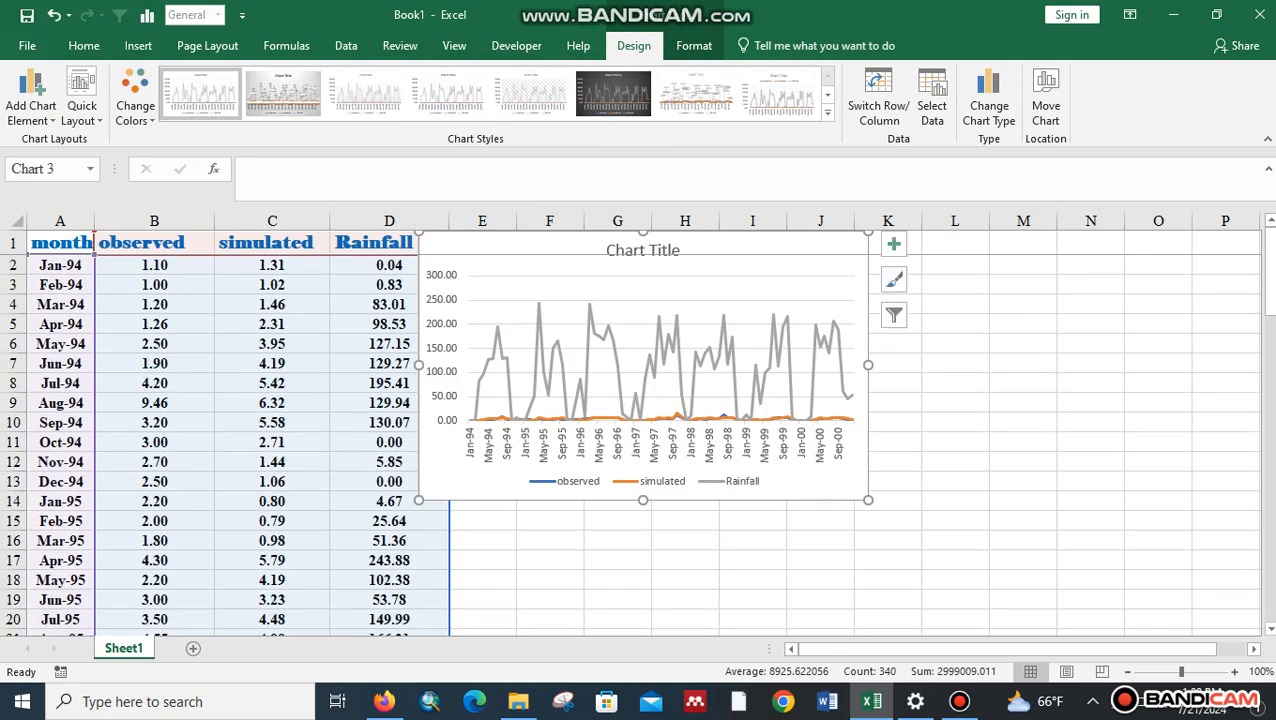
drag(540, 252, 629, 299)
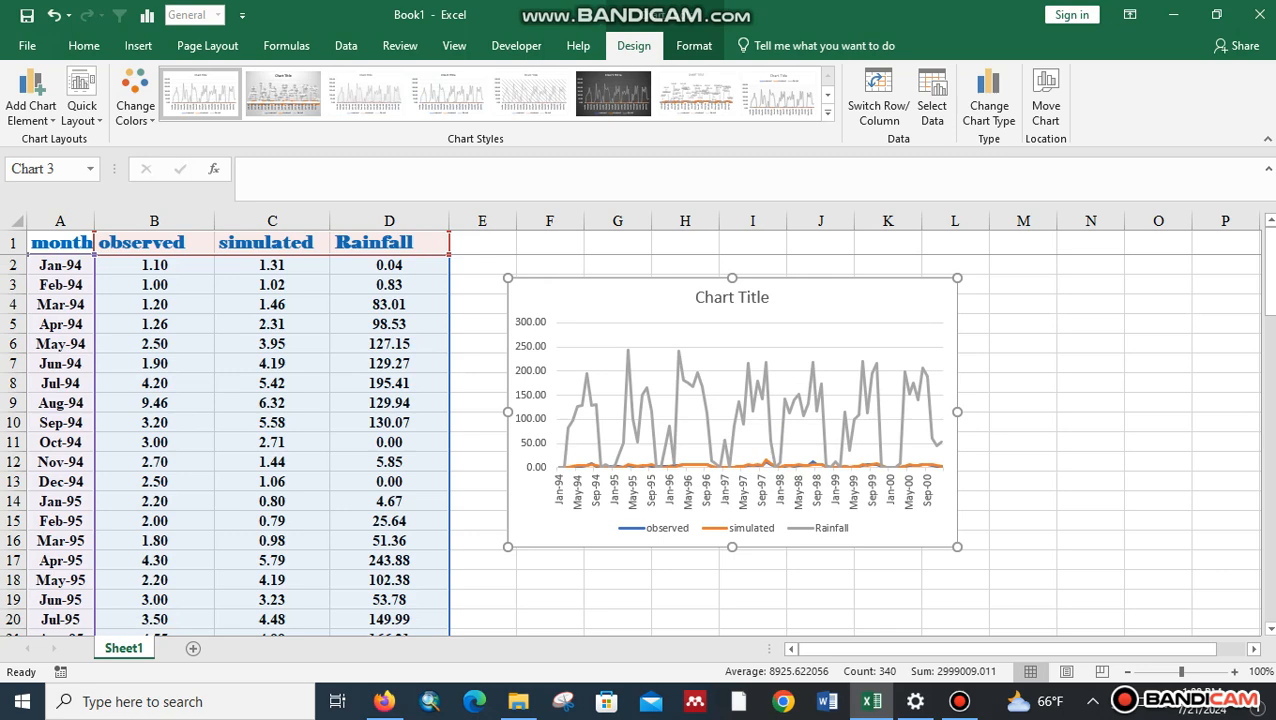
Plot the chart's Rainfall series on the secondary axis
click(682, 368)
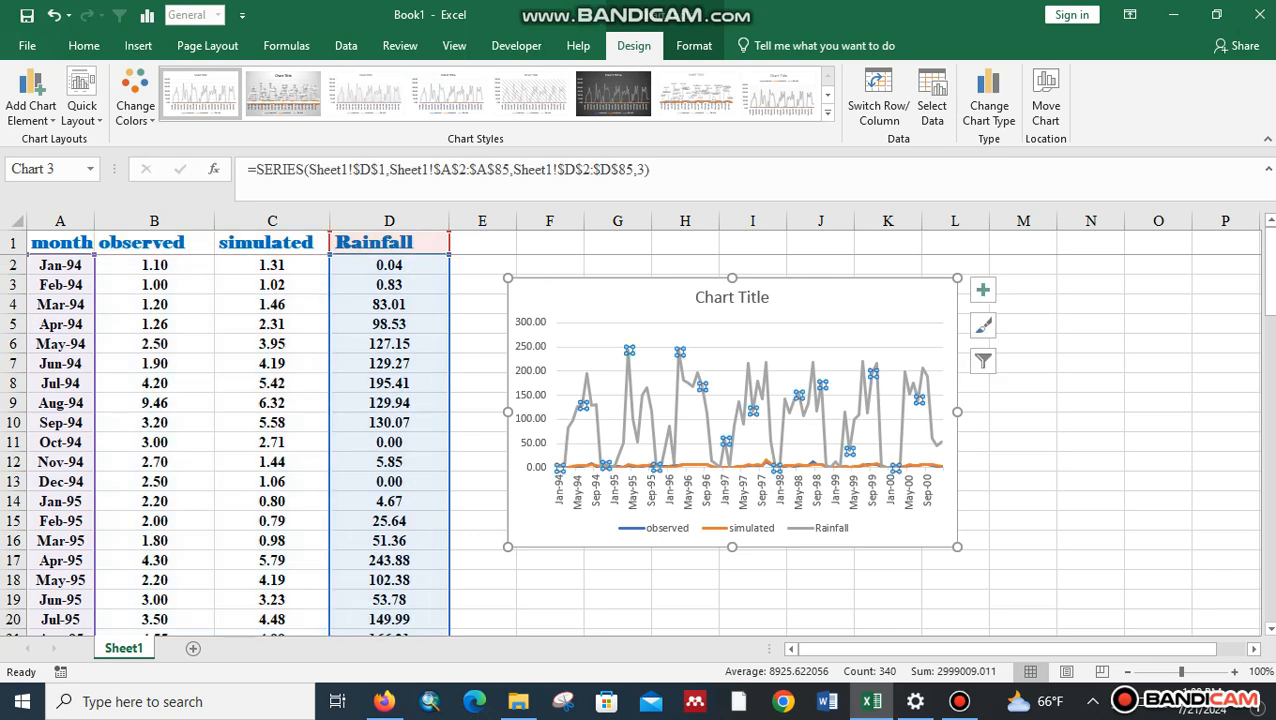
right_click(870, 405)
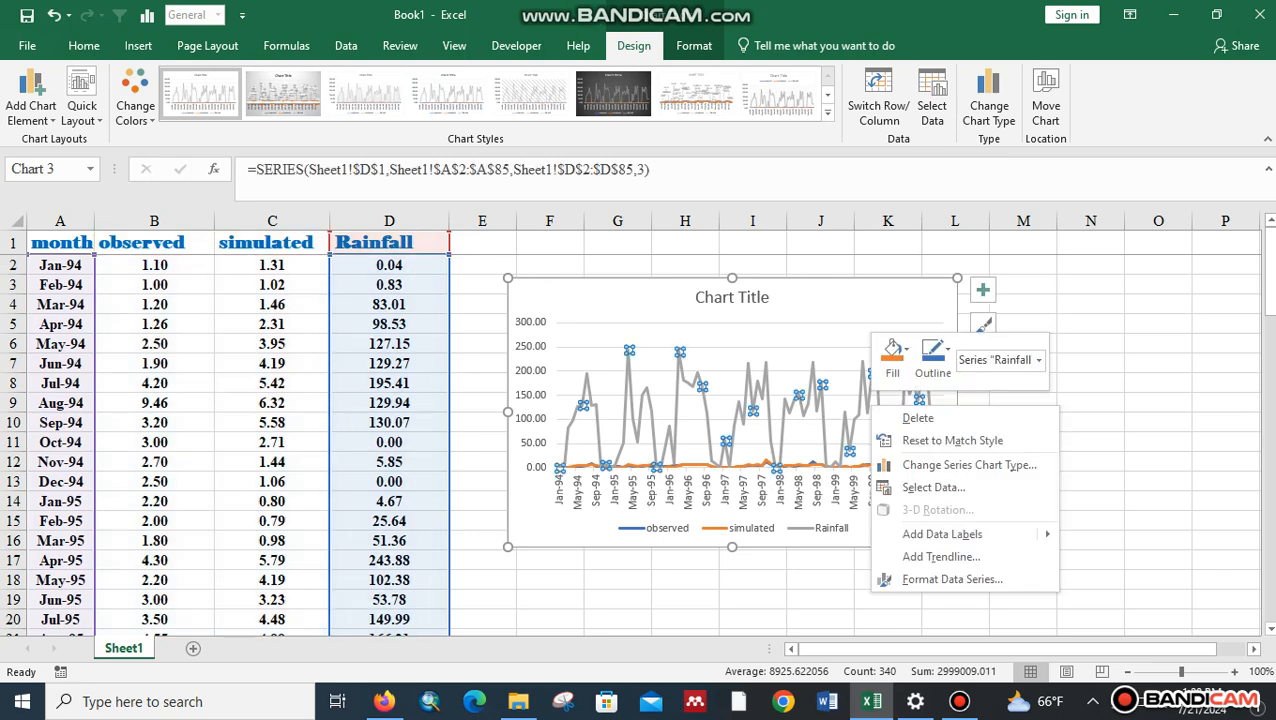
click(950, 579)
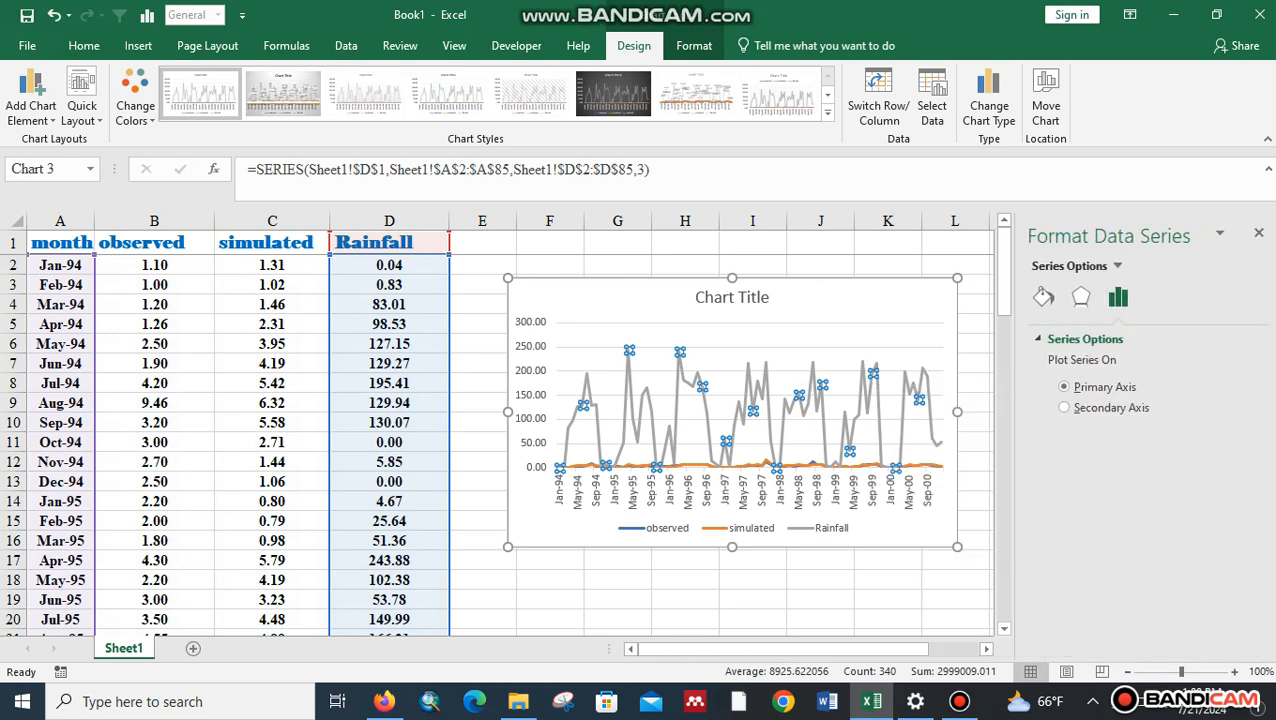
click(1064, 407)
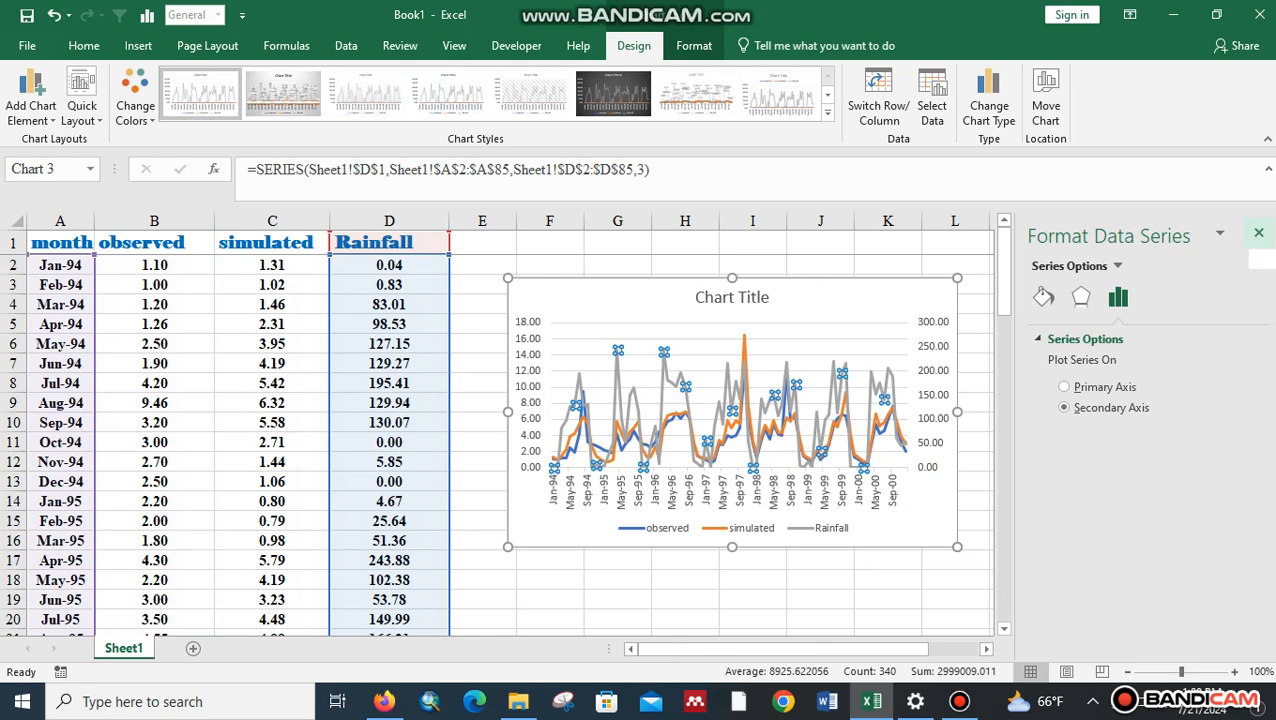
click(1258, 232)
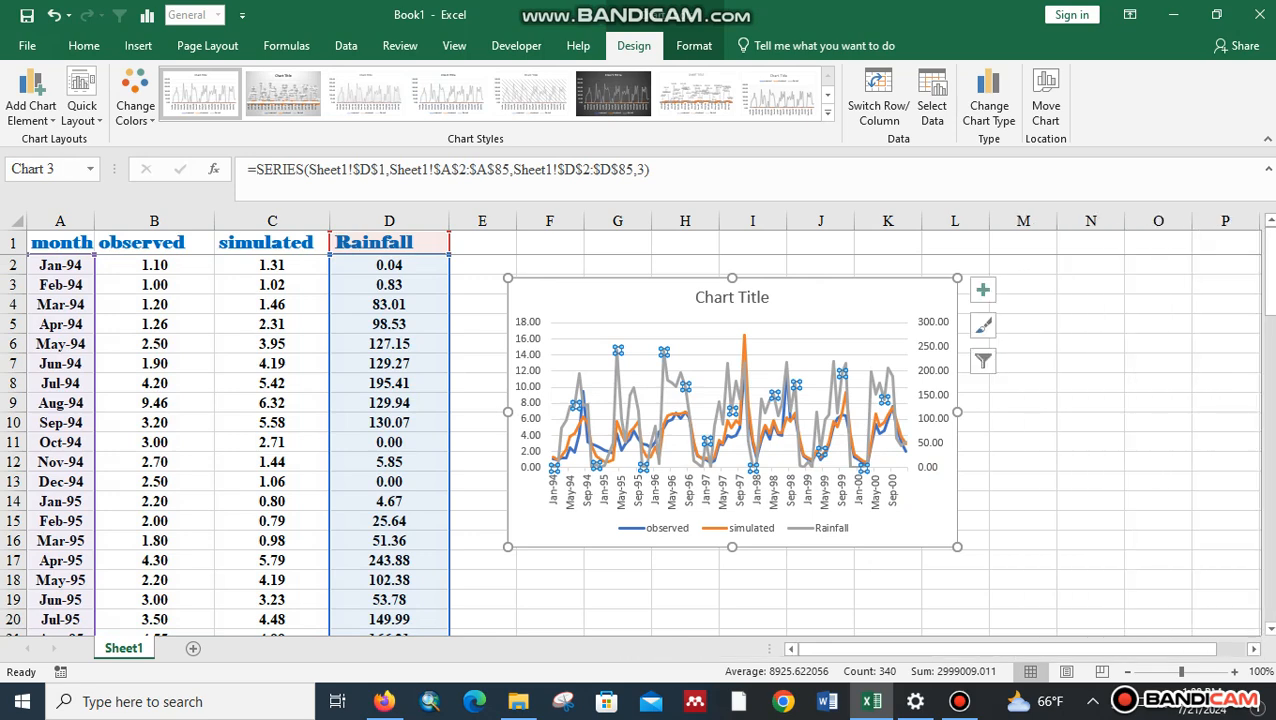
Set the maximum bound of the chart's secondary vertical axis to 500
right_click(934, 415)
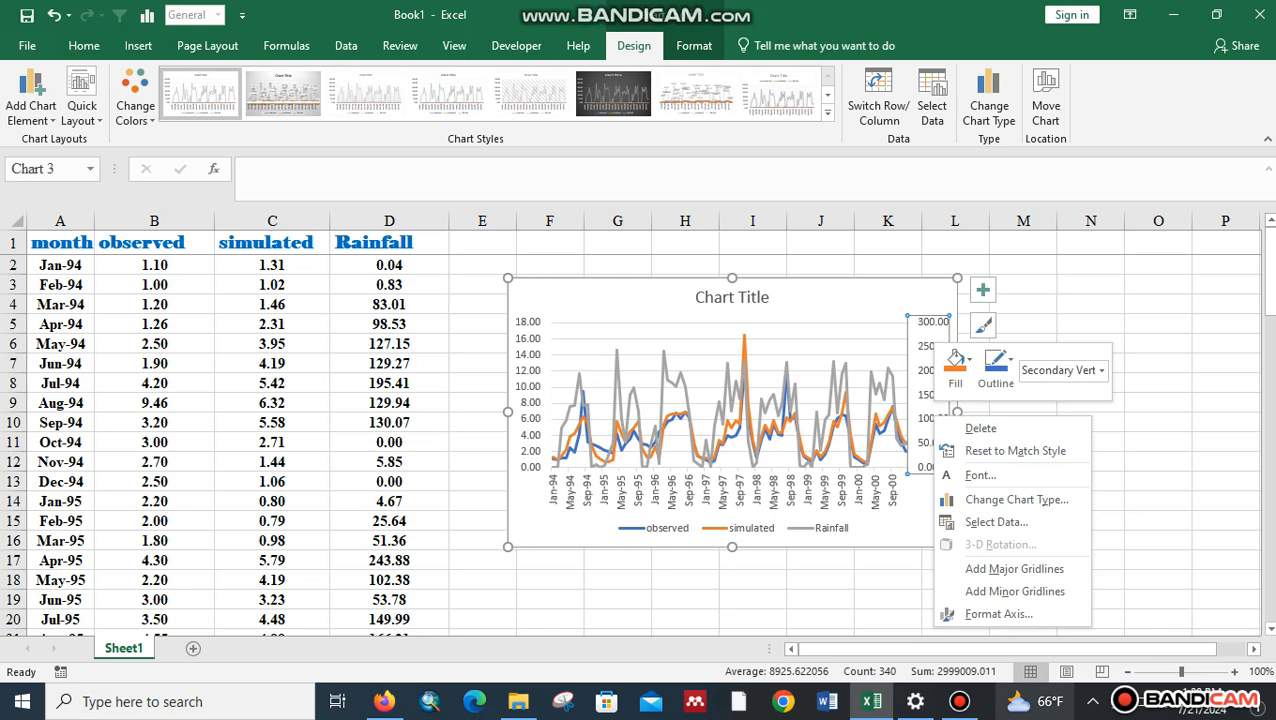
click(998, 613)
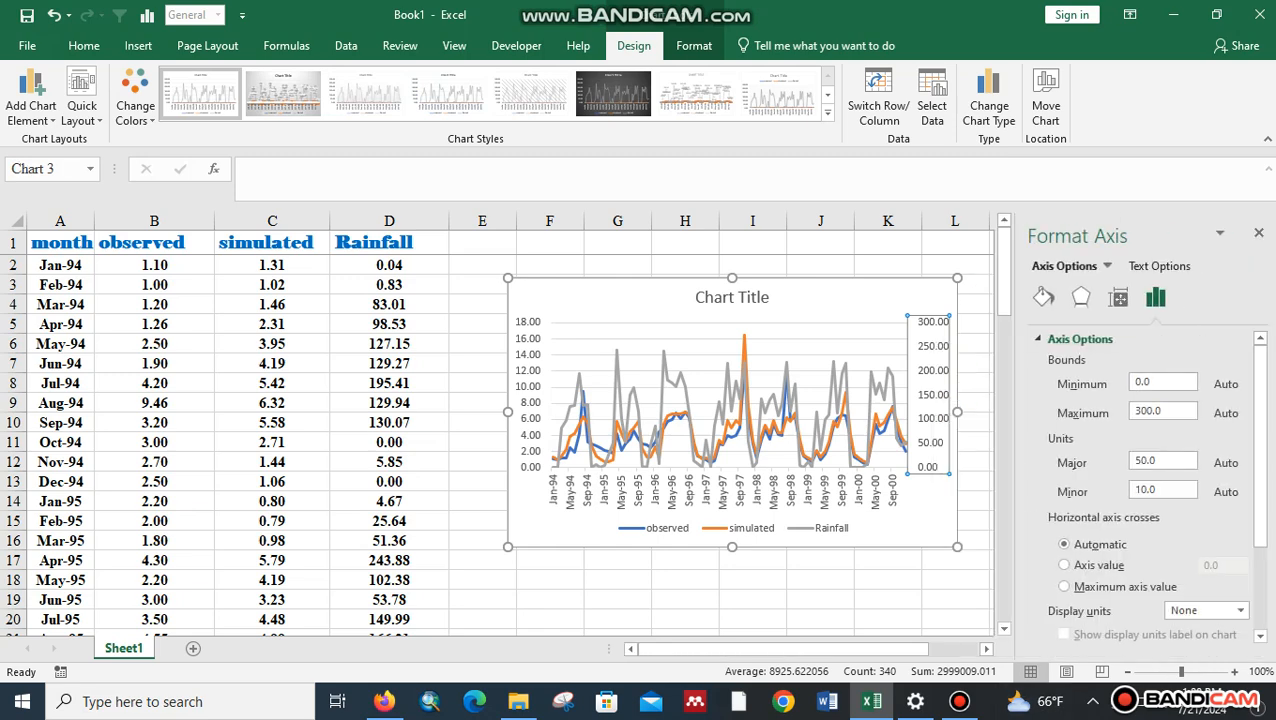
click(1136, 410)
key(BackSpace)
text(5)
scroll(1136, 410, down, 3)
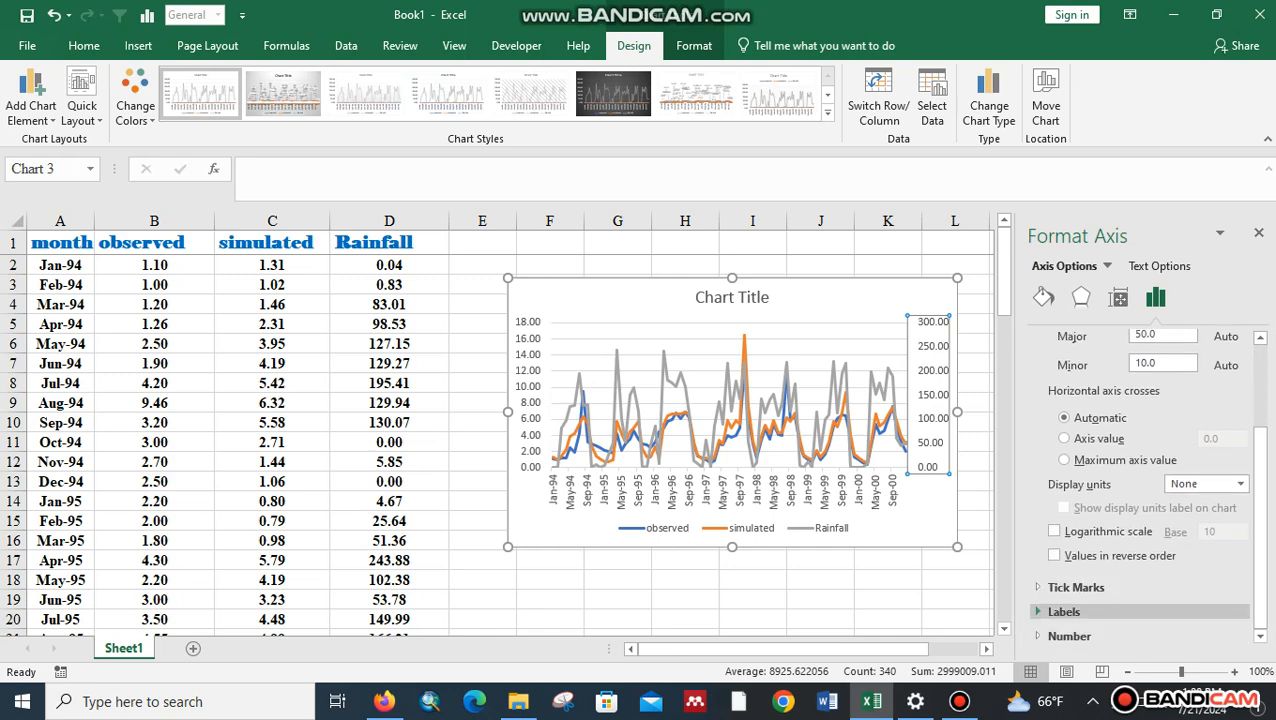
click(1063, 611)
drag(1260, 540, 1260, 559)
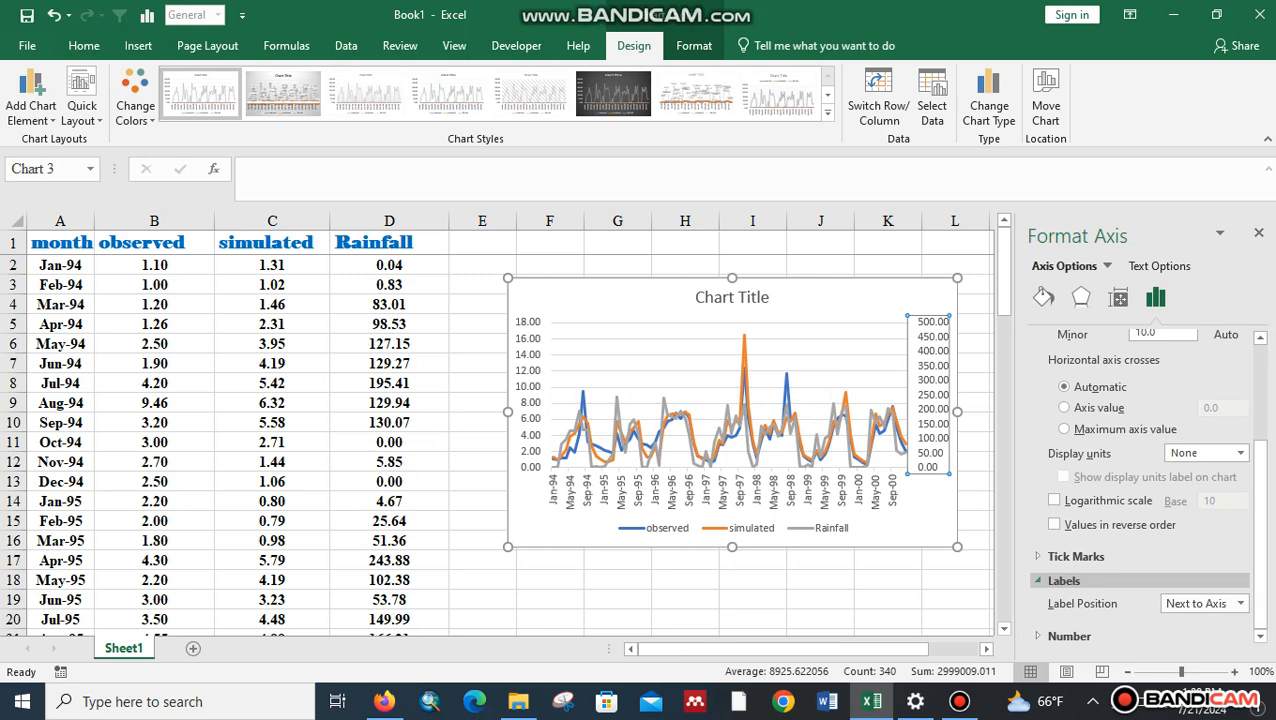
click(1063, 581)
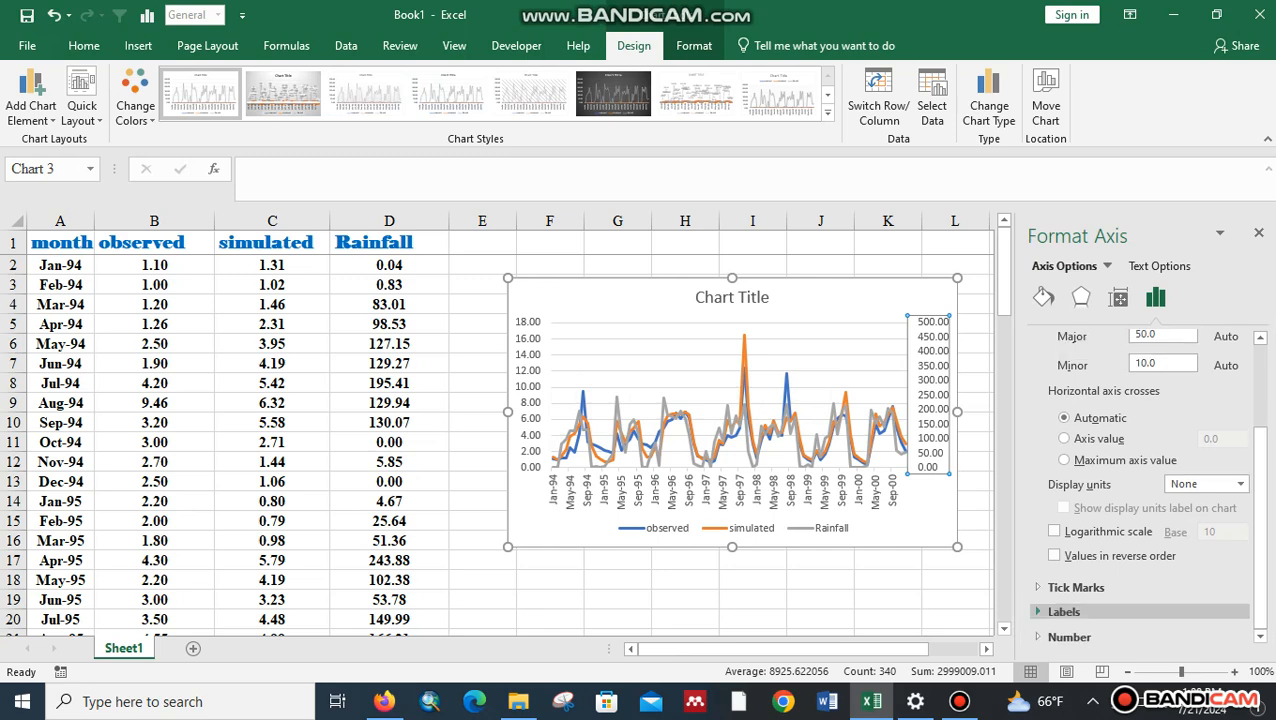
Format the secondary vertical axis numbers with 0 decimal places
click(1069, 636)
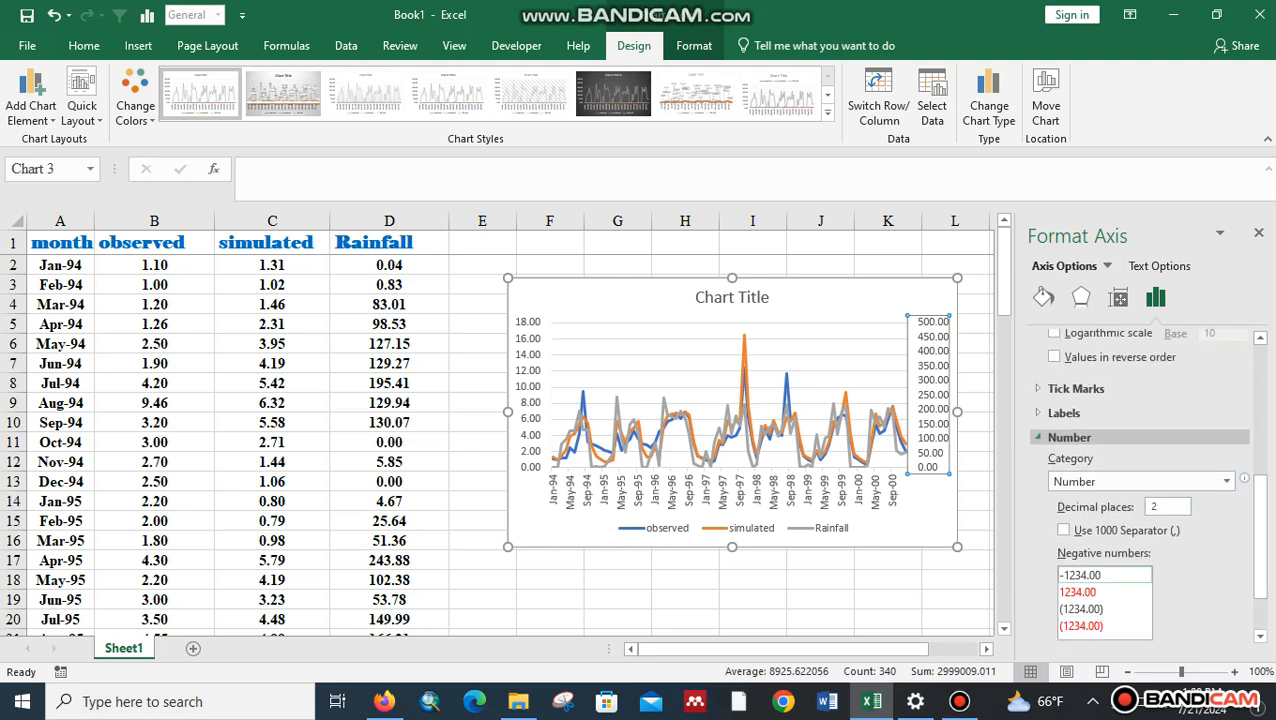
click(1162, 507)
text(0)
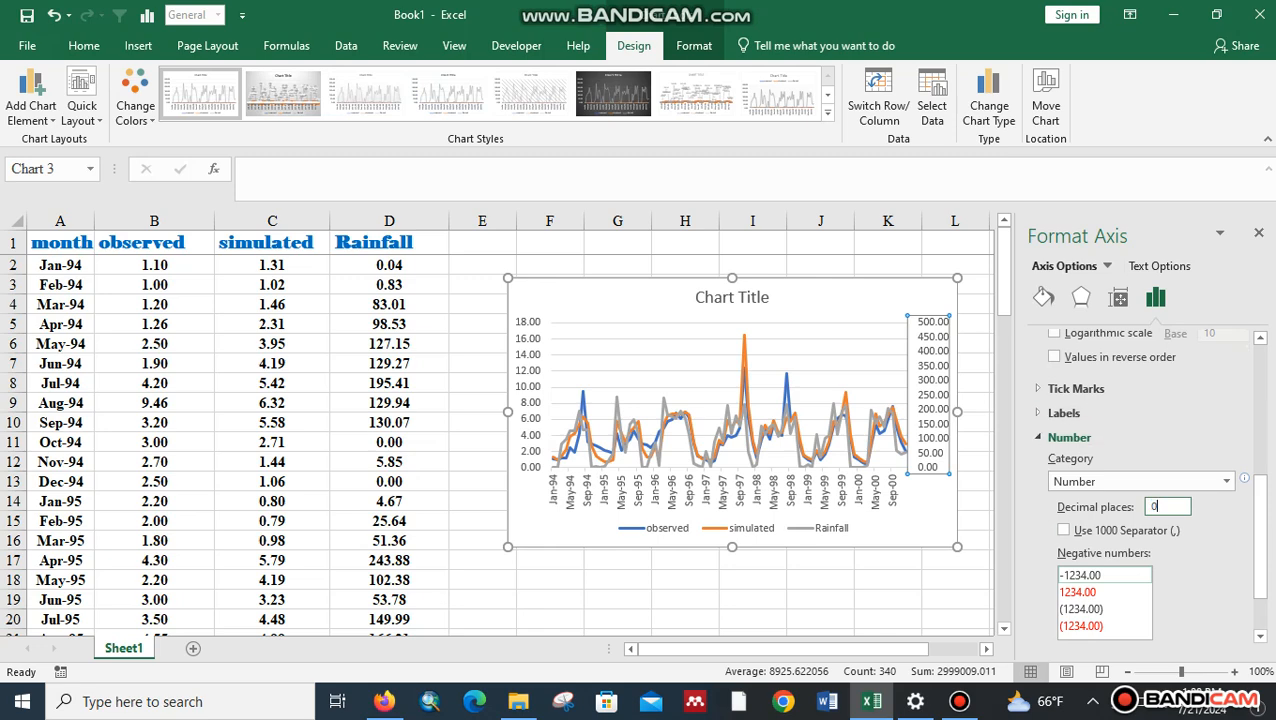
click(955, 561)
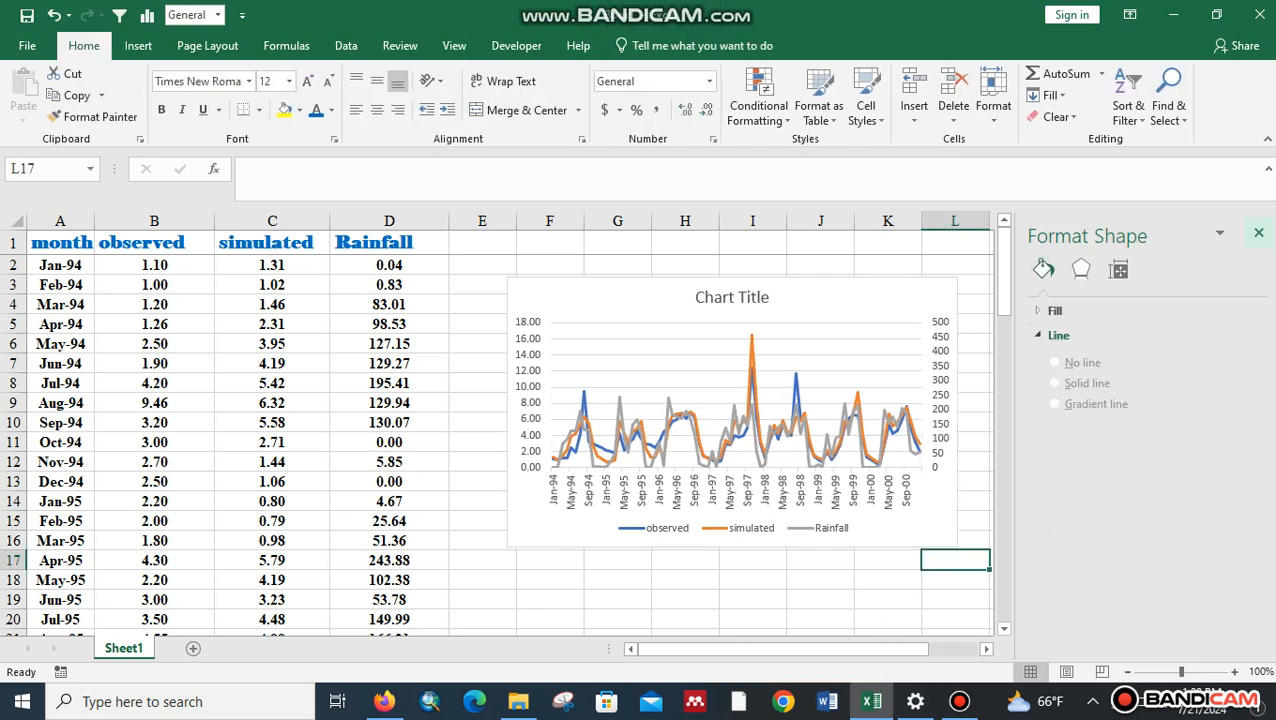
click(1258, 232)
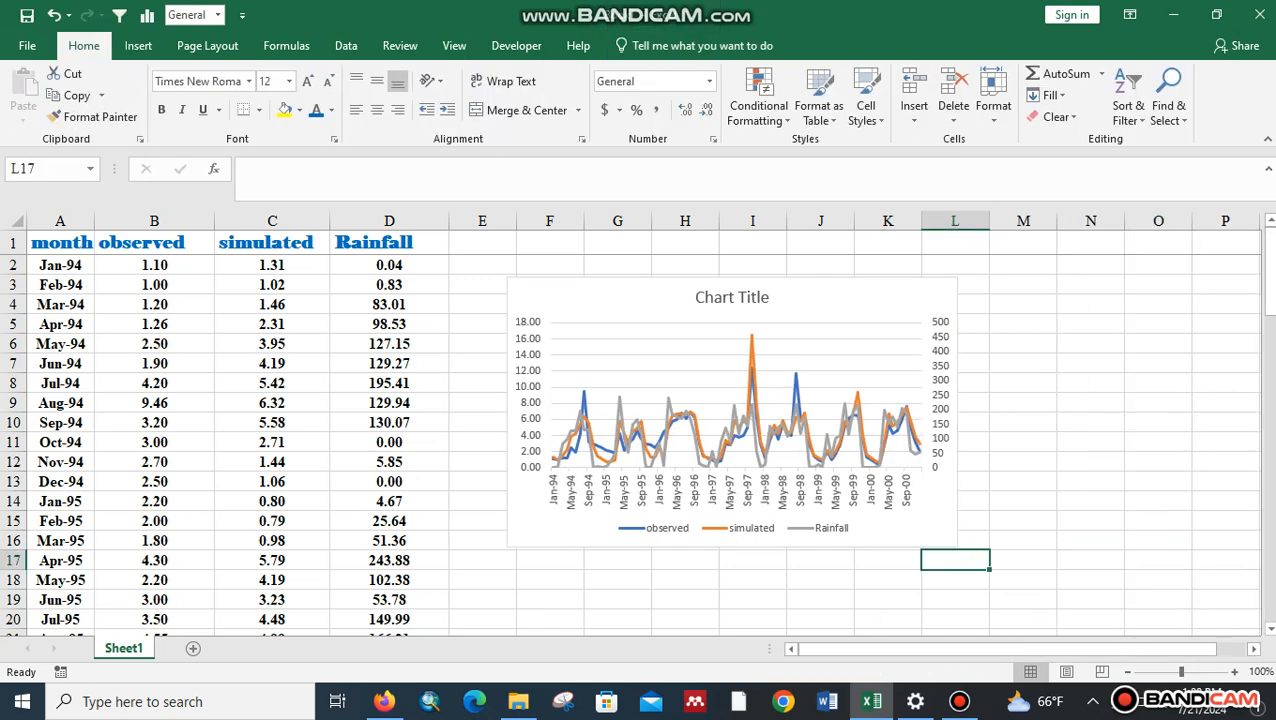
Show the secondary vertical axis values in reverse order so the Rainfall series hangs from the top of the chart
click(938, 400)
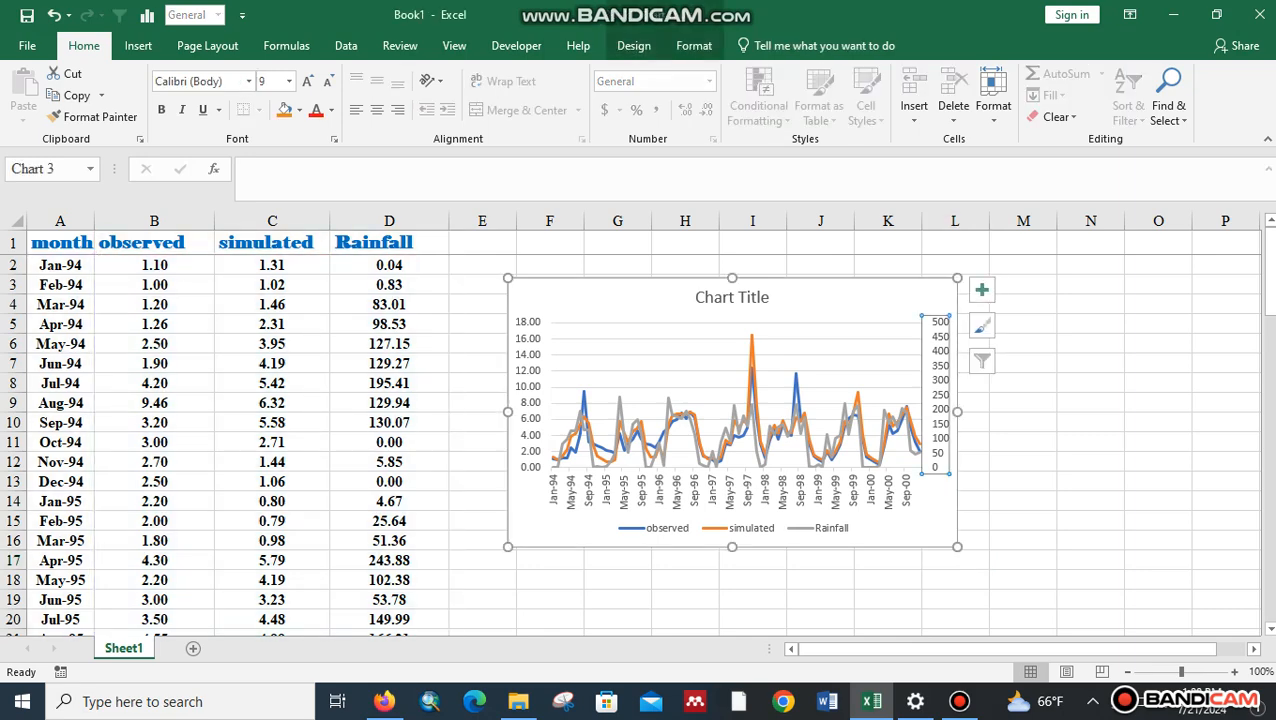
right_click(938, 400)
click(1010, 598)
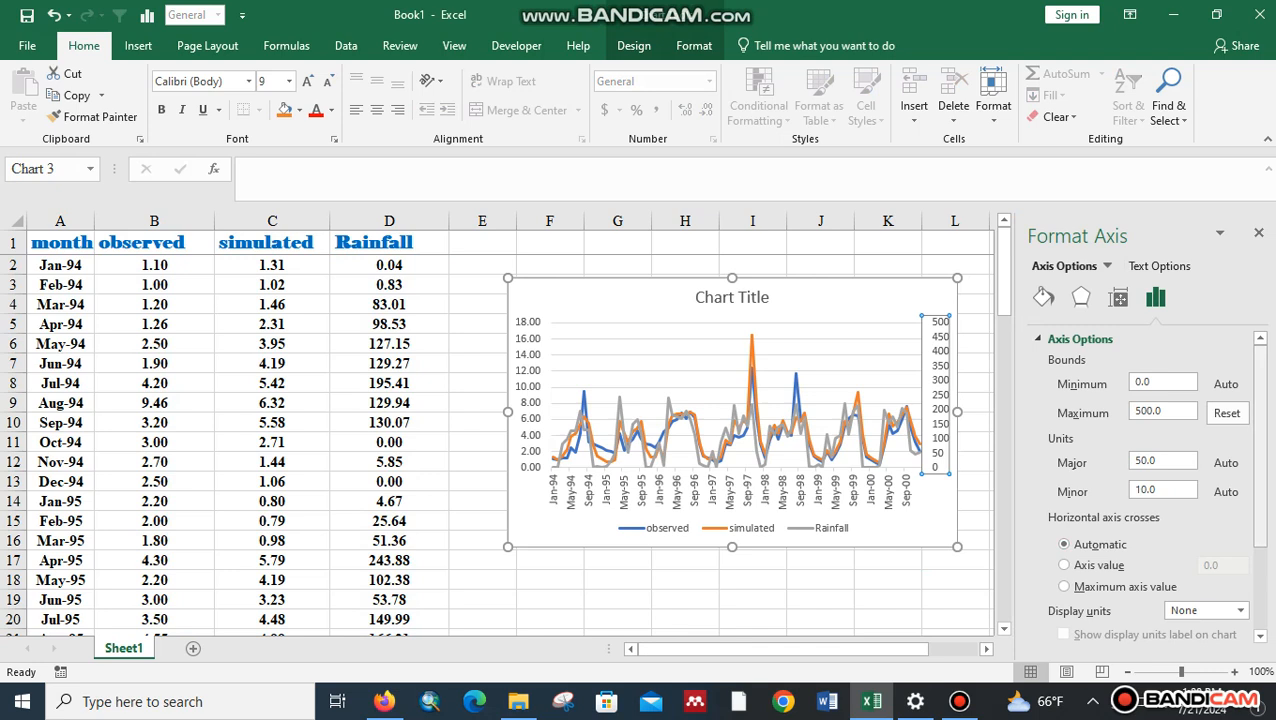
scroll(1145, 480, down, 3)
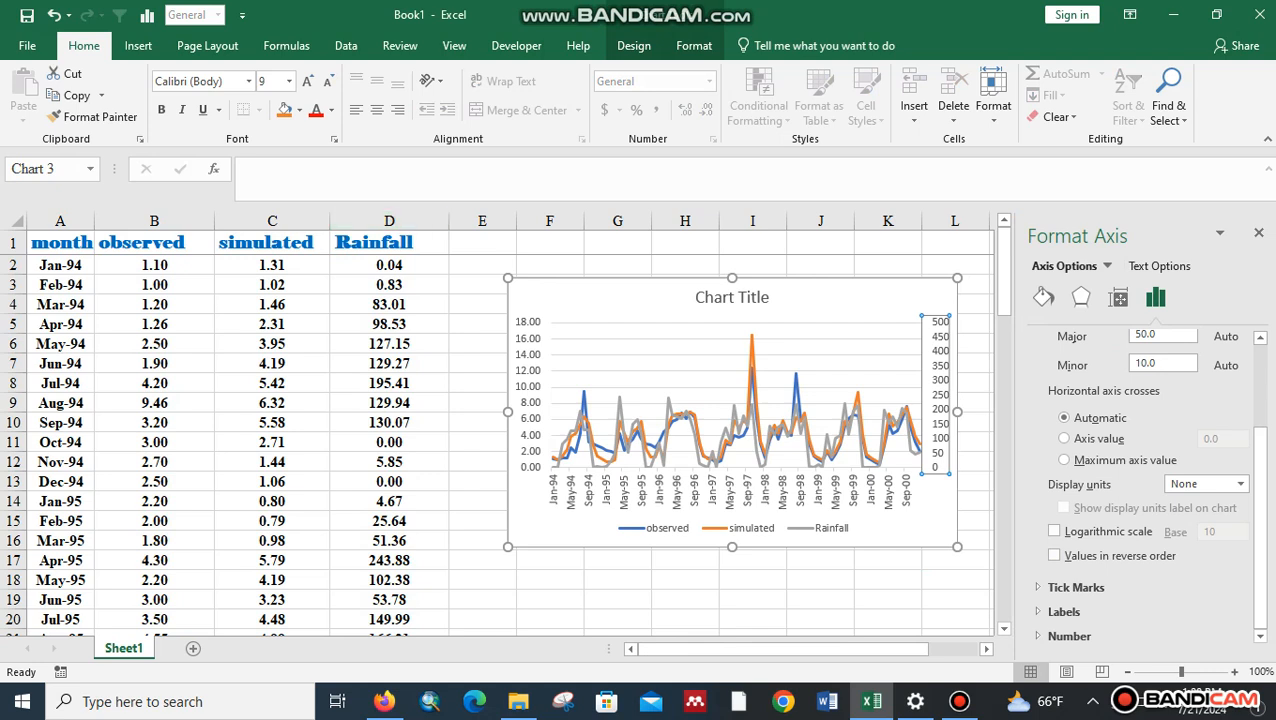
click(1054, 555)
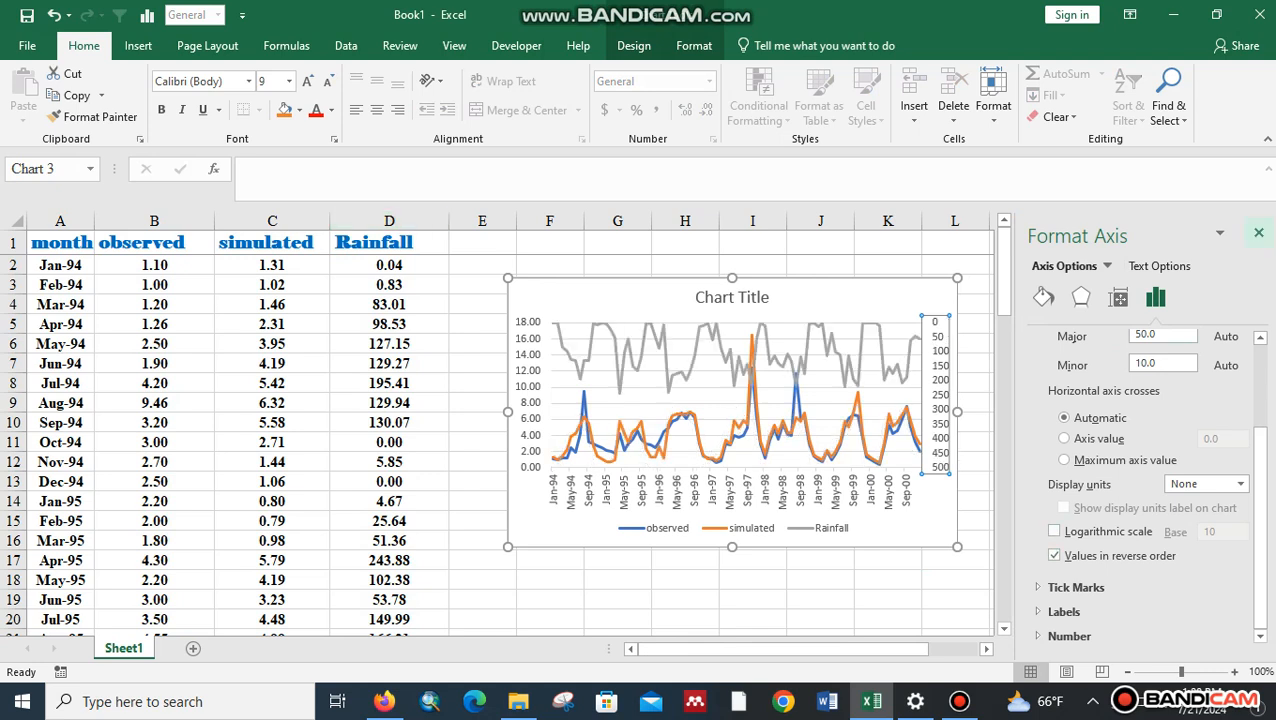
click(1259, 232)
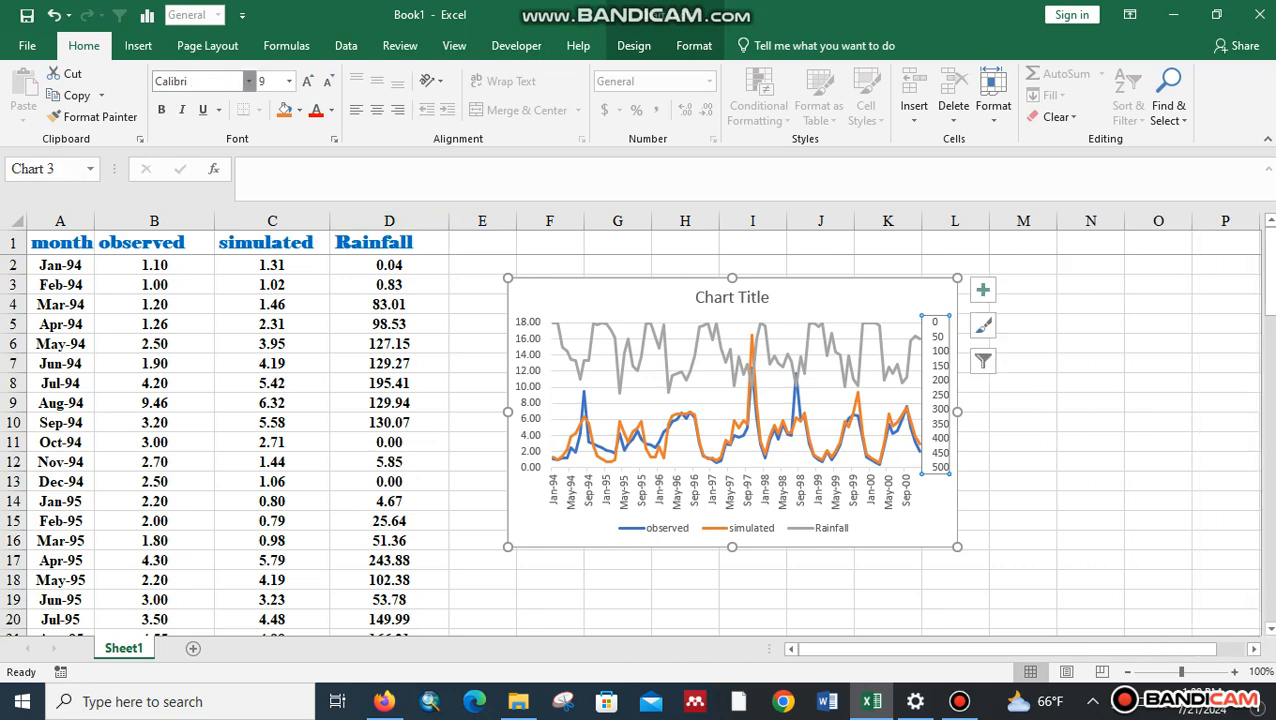
Set the secondary vertical axis labels to Times New Roman at size 12
click(248, 81)
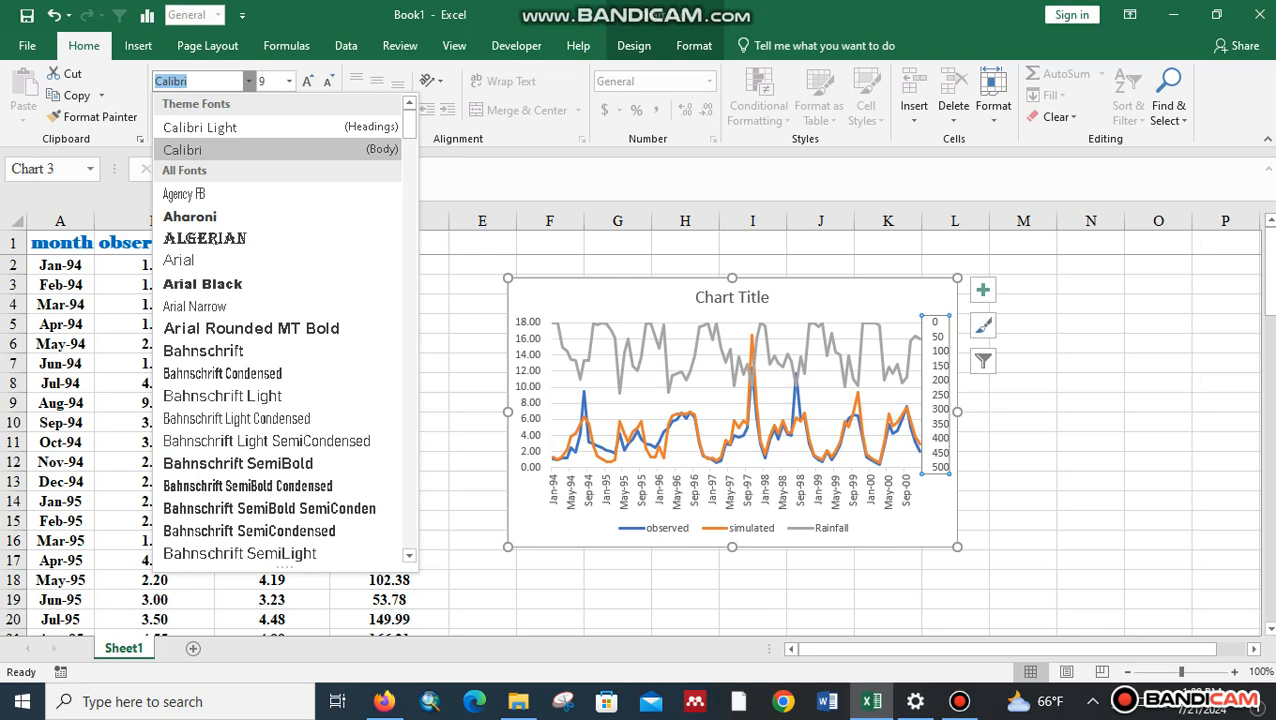
text(ti)
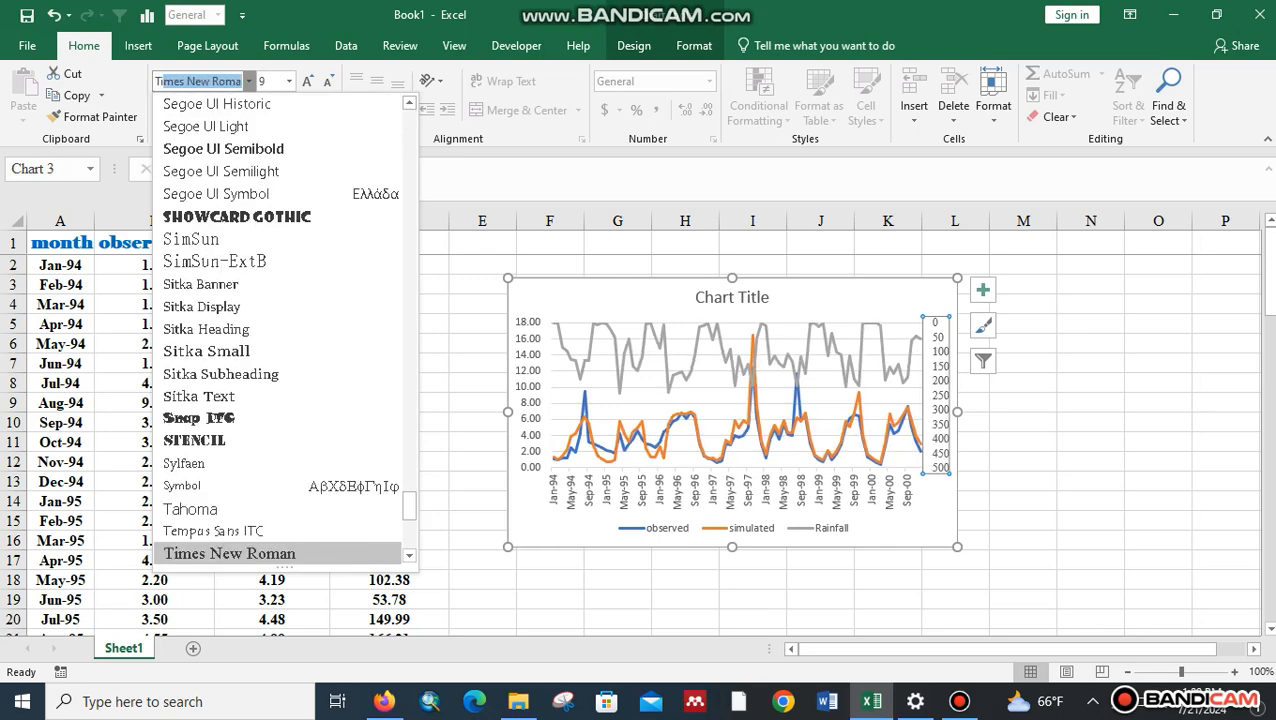
key(Return)
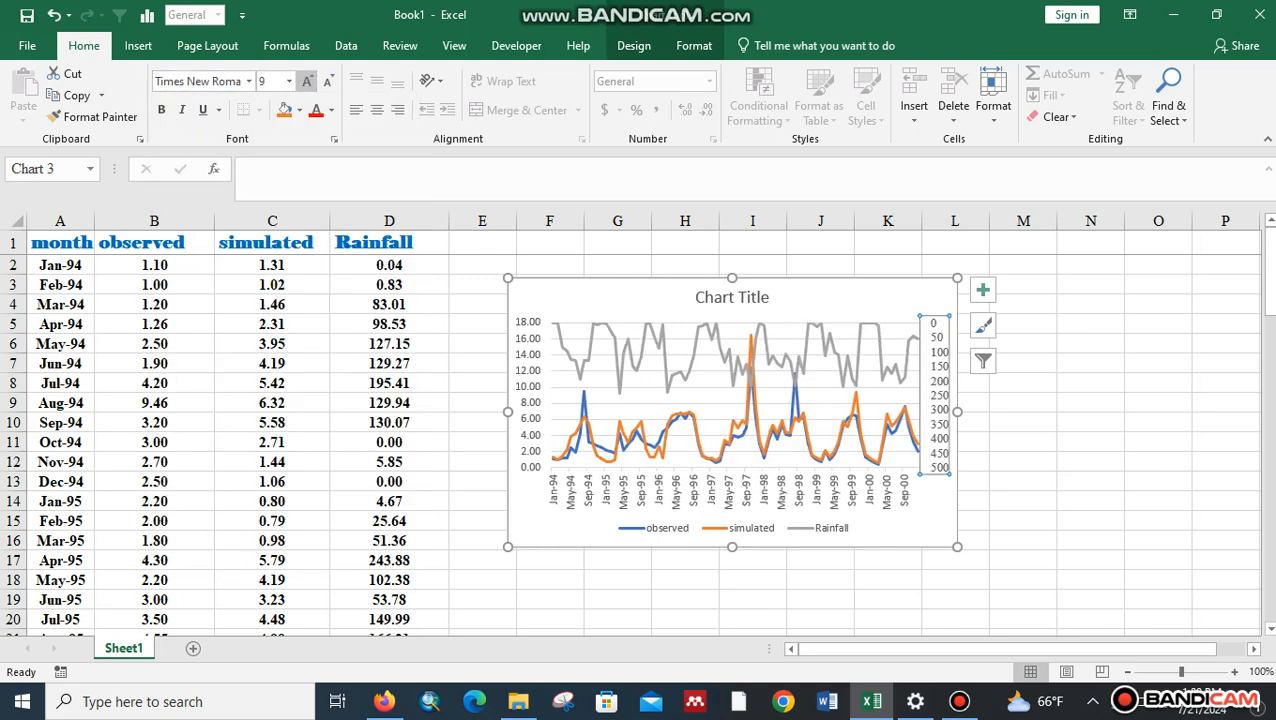
click(307, 81)
click(307, 81)
click(307, 81)
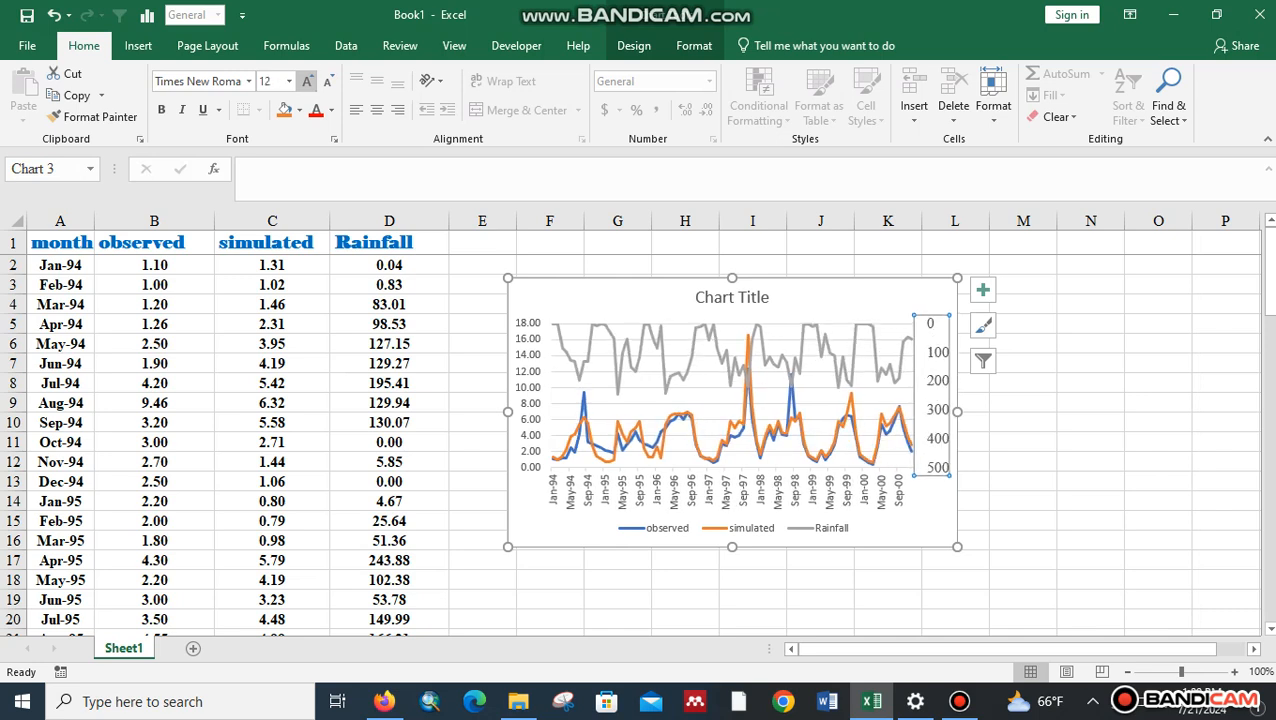
click(1023, 521)
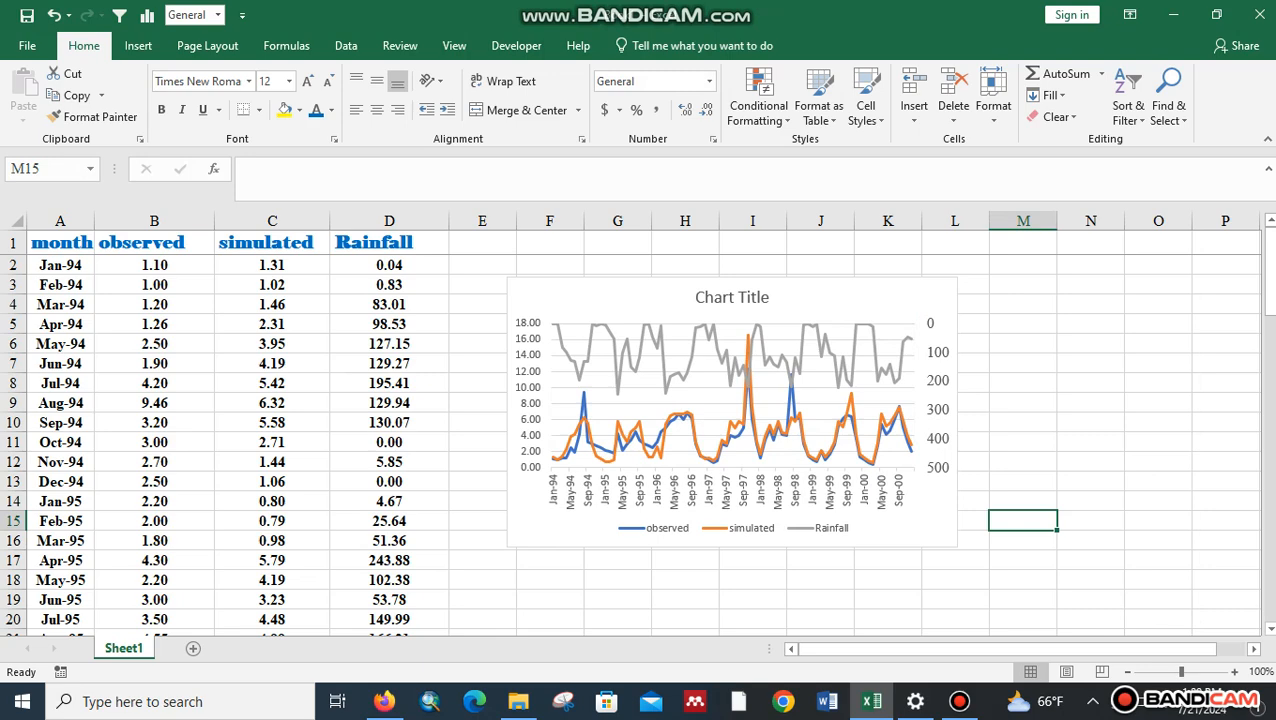
click(936, 396)
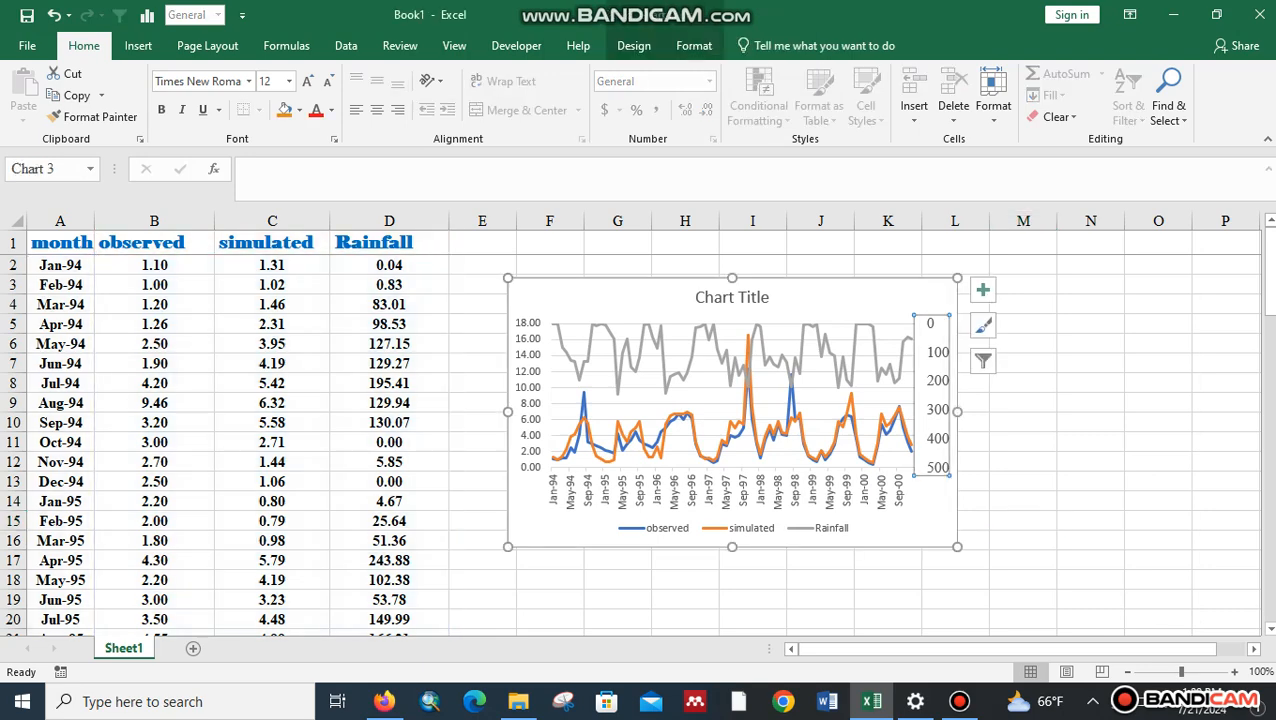
right_click(934, 394)
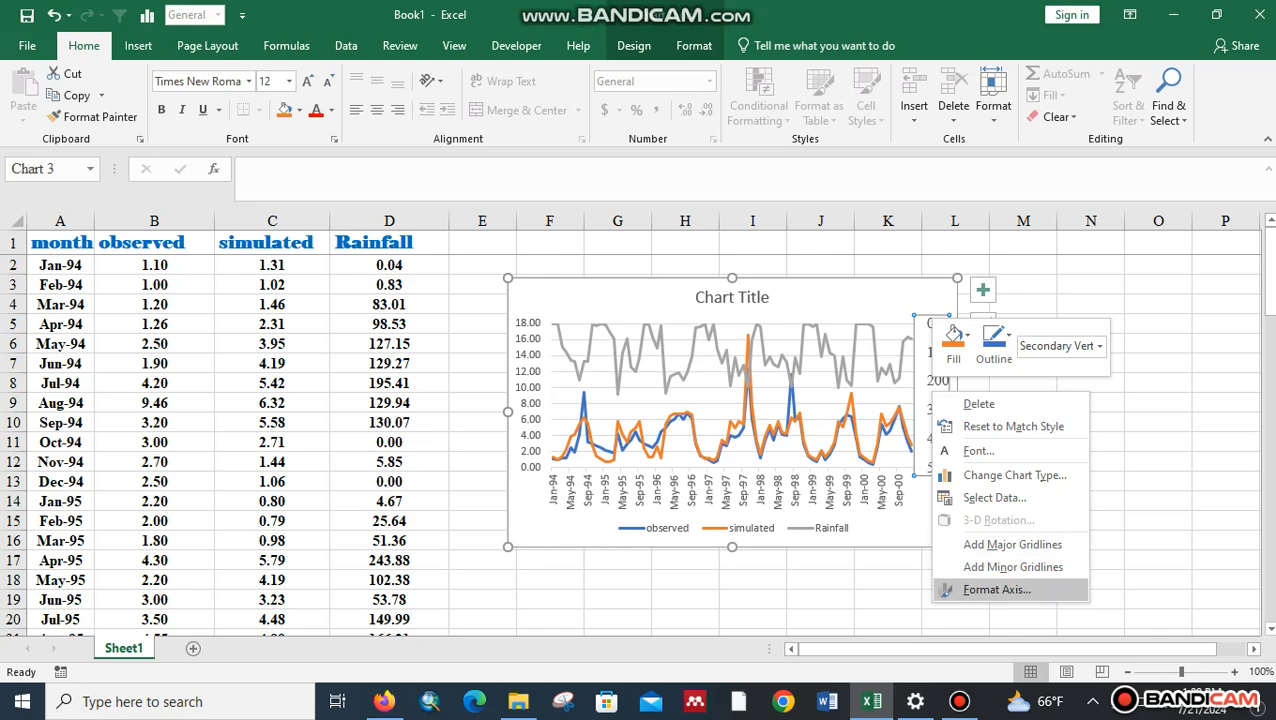
click(990, 589)
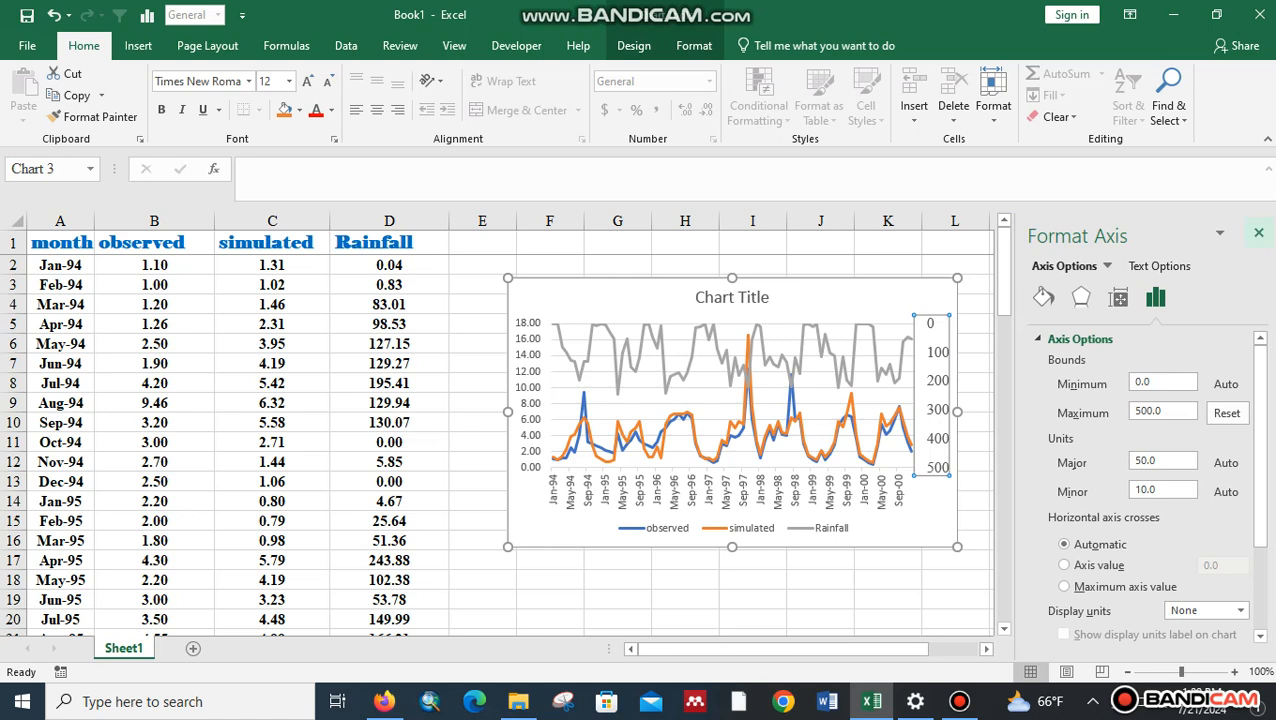
click(1258, 232)
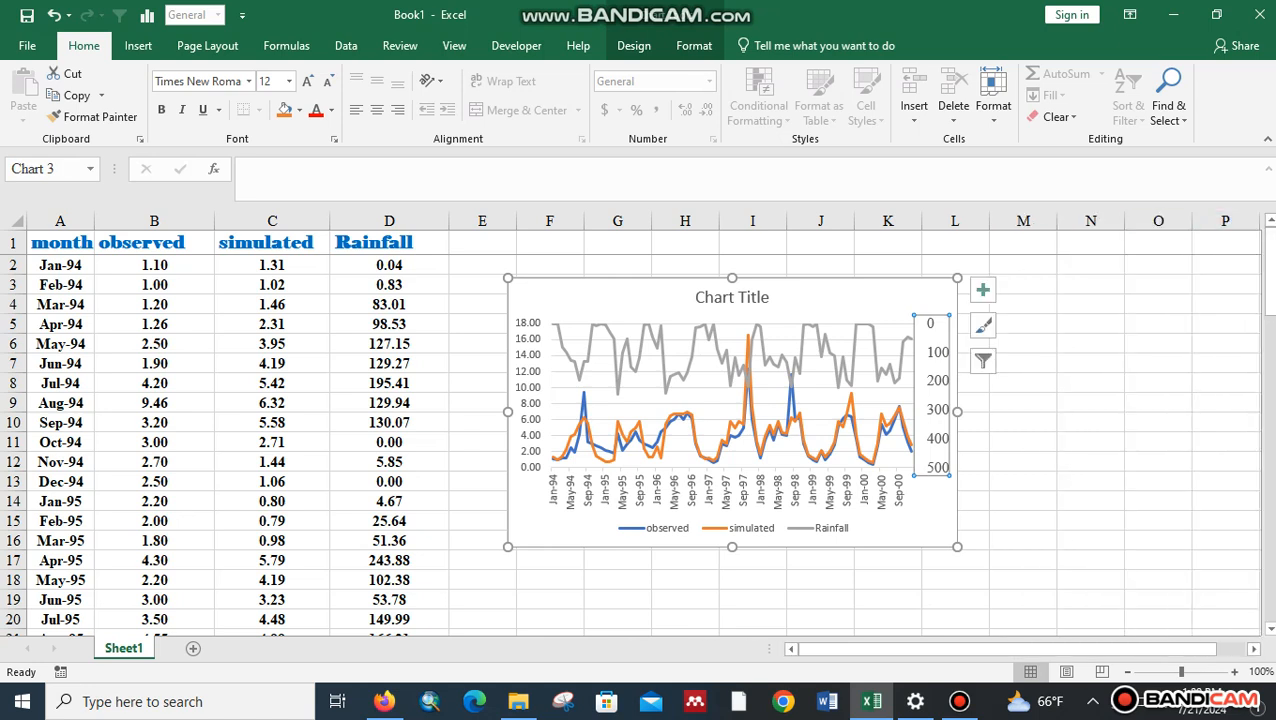
Set the maximum bound of the chart's primary vertical axis to 28
click(529, 388)
right_click(524, 442)
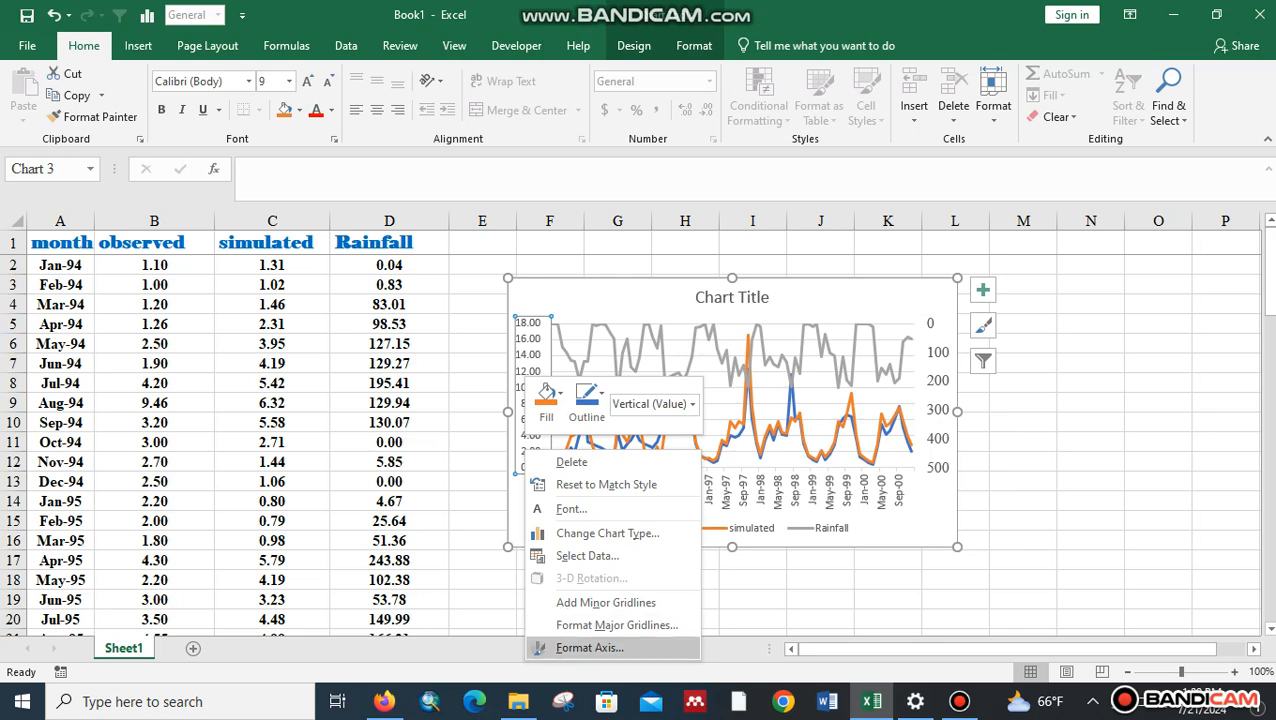
click(575, 645)
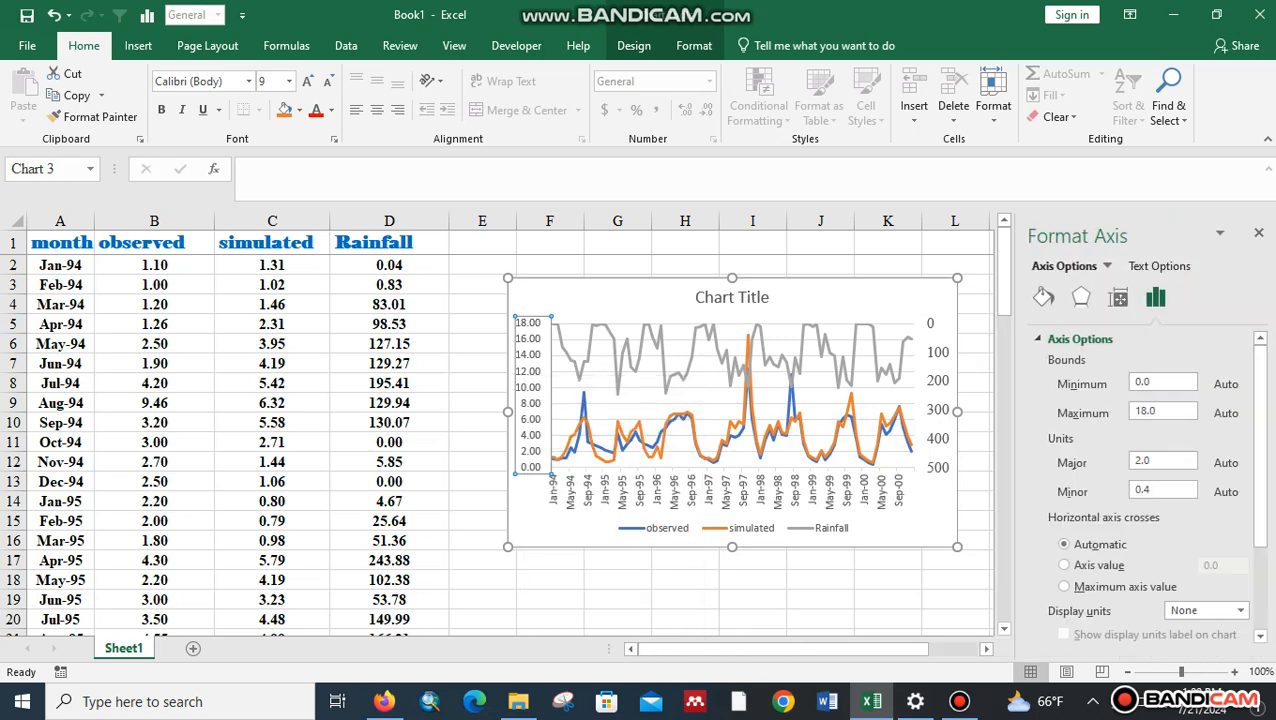
click(1137, 410)
key(BackSpace)
text(2)
scroll(1136, 408, down, 3)
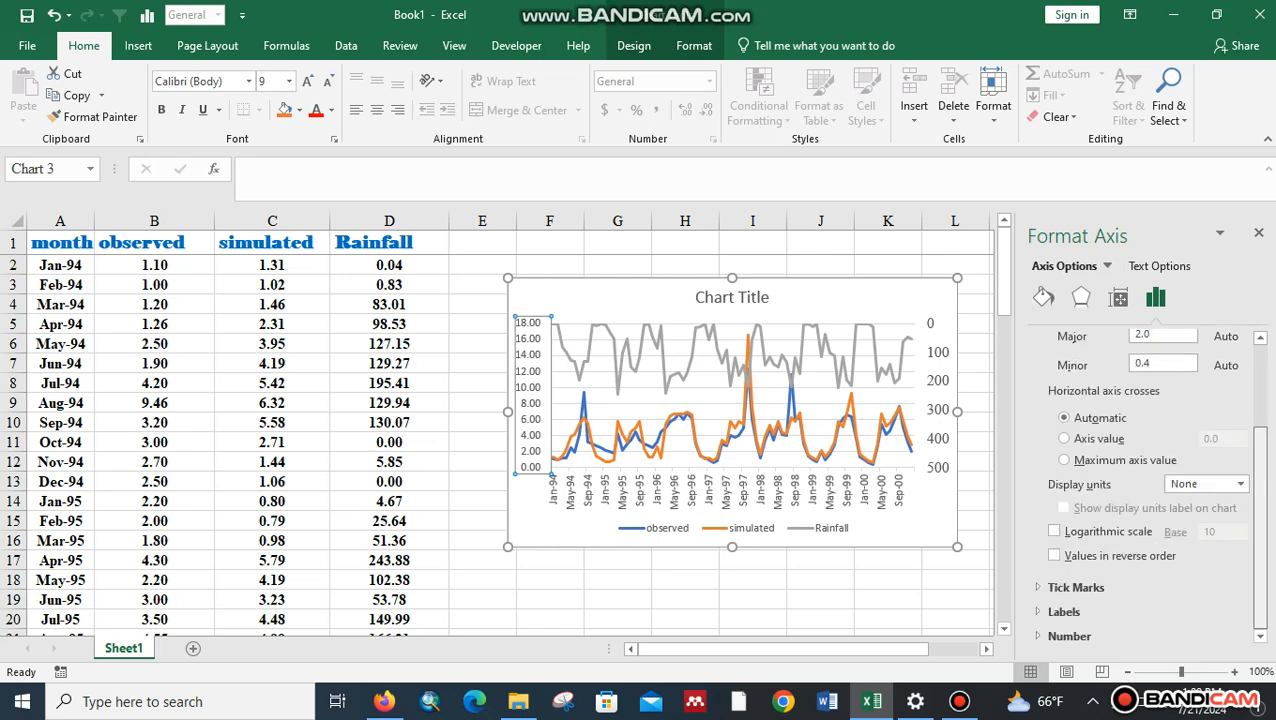
Format the primary vertical axis numbers with 0 decimal places and close the axis formatting options
click(1063, 611)
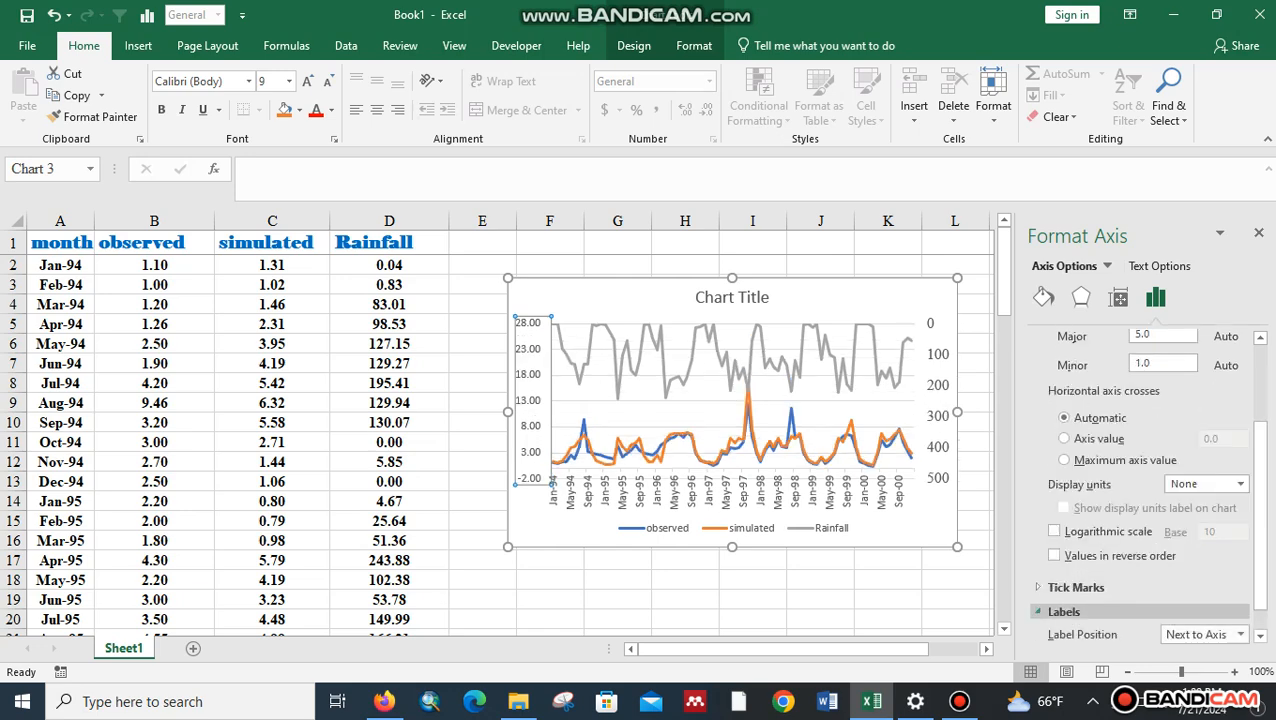
click(1063, 611)
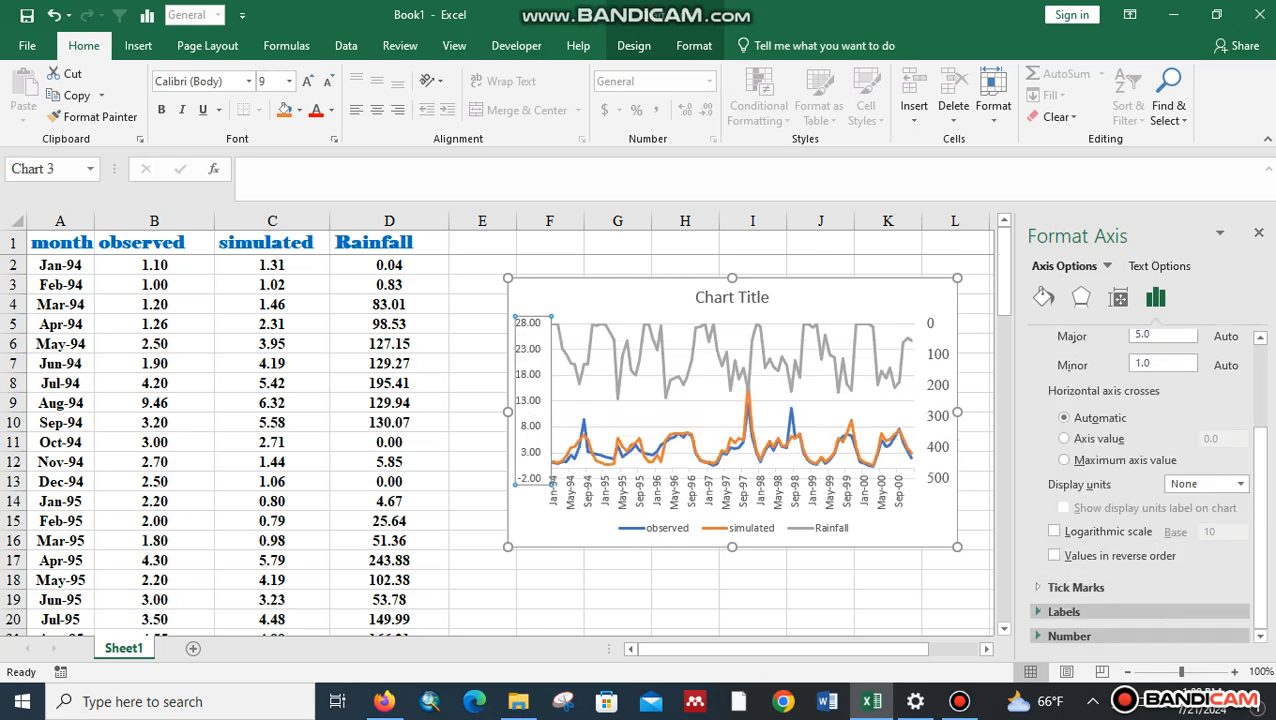
click(1069, 636)
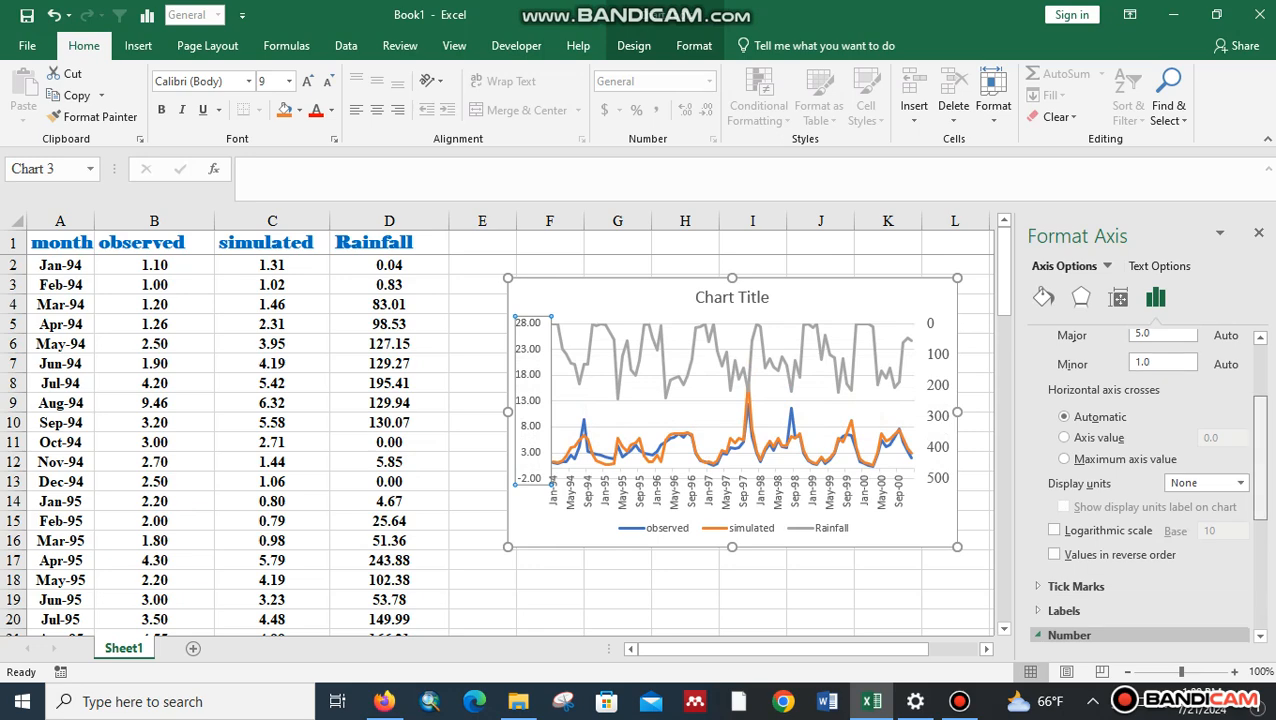
double_click(1160, 430)
text(0)
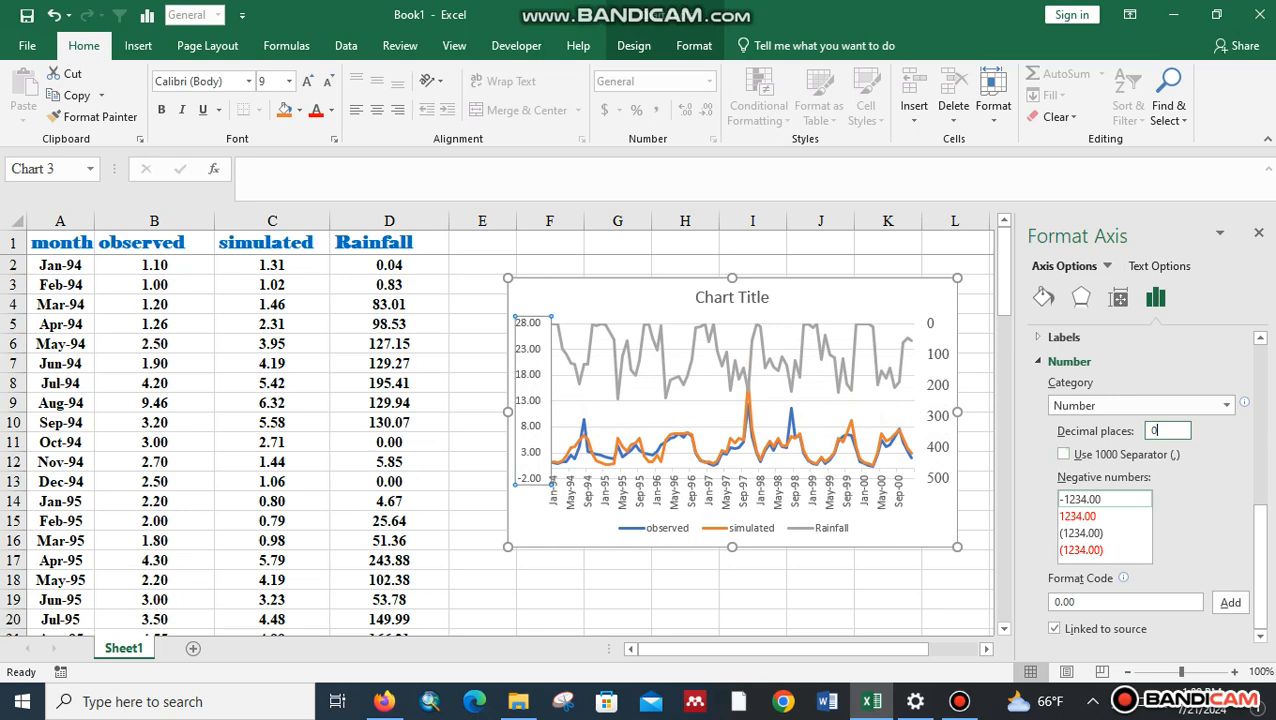
click(955, 619)
click(1258, 232)
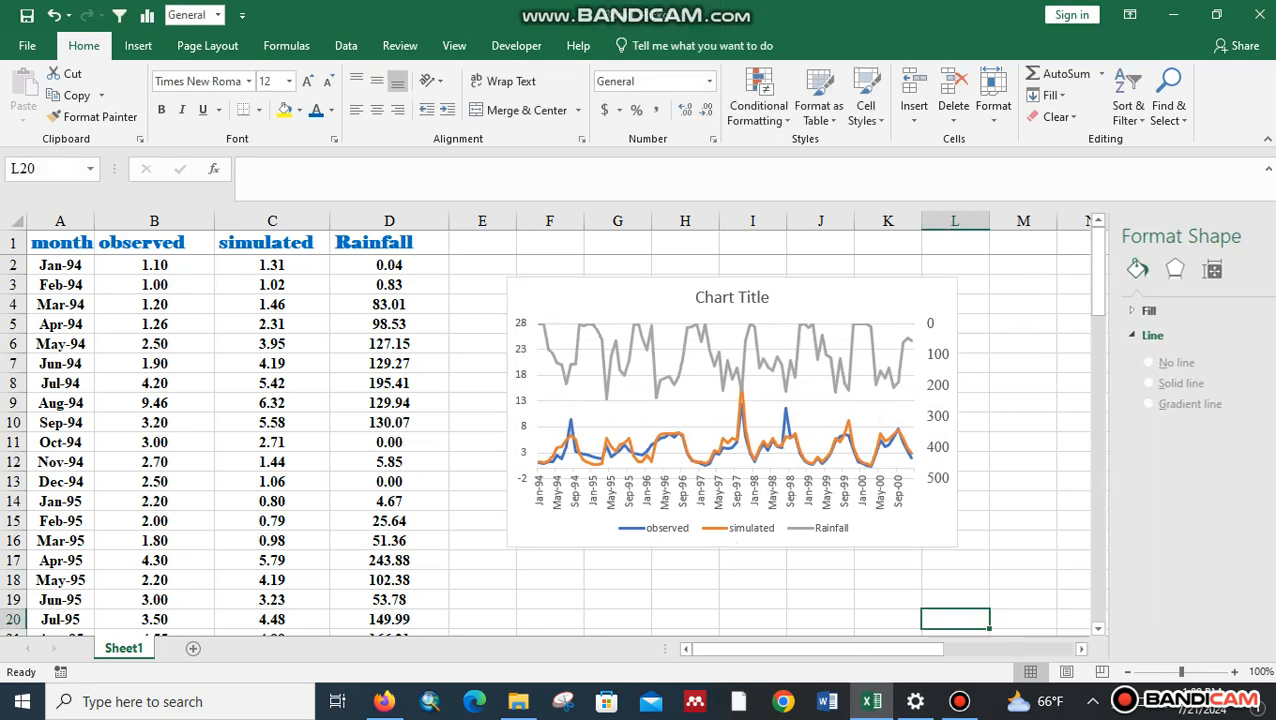
Enlarge the chart to reach column P and row 19, and change the Rainfall series to a Clustered Column on the secondary axis
click(868, 299)
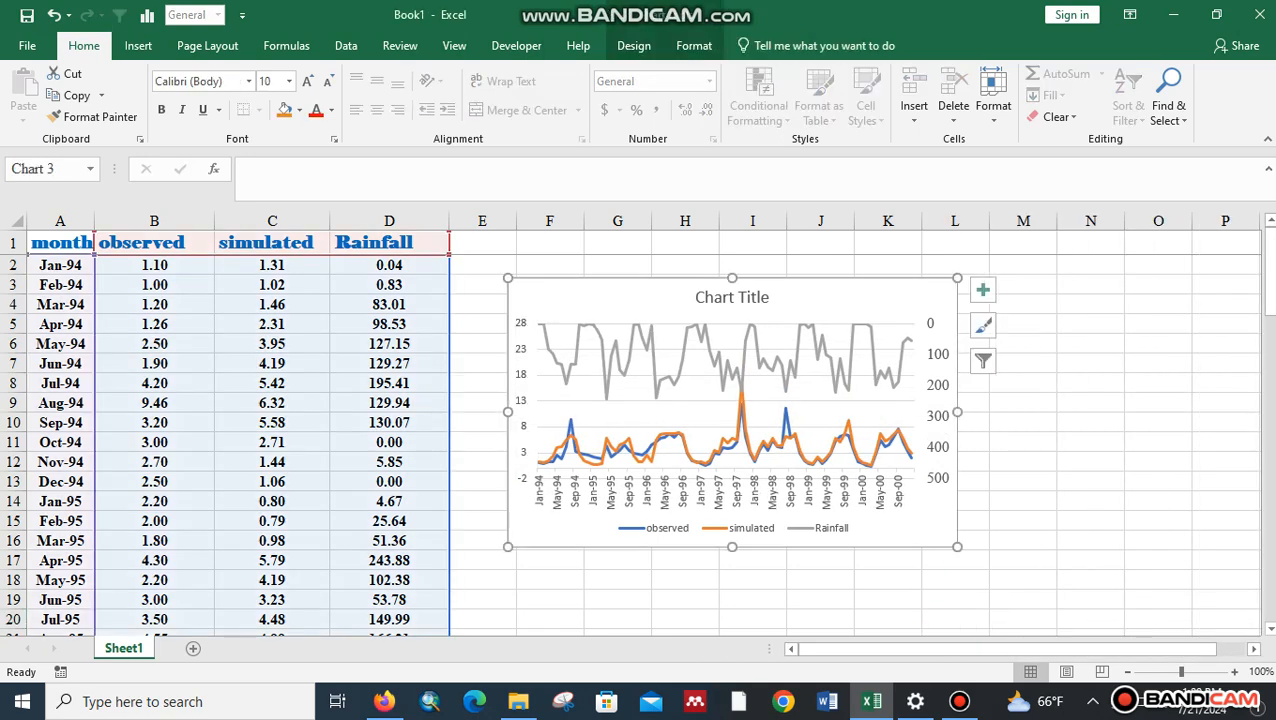
drag(957, 546, 1205, 598)
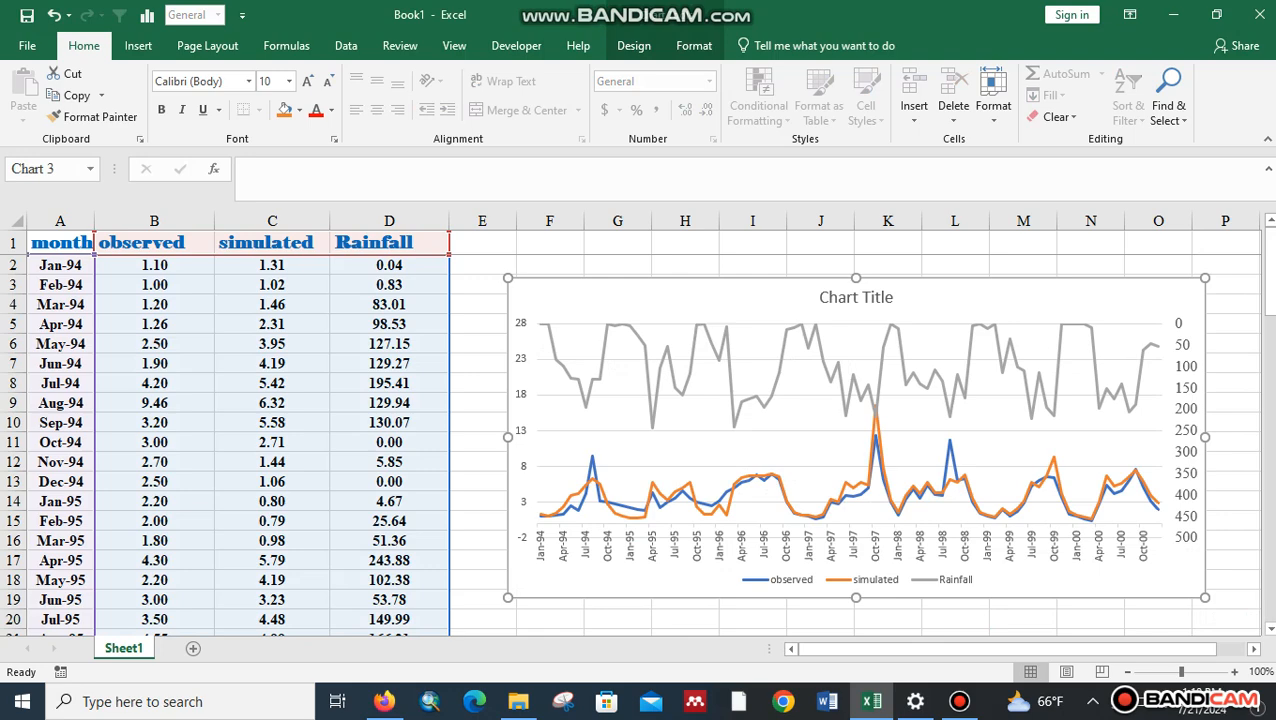
click(731, 388)
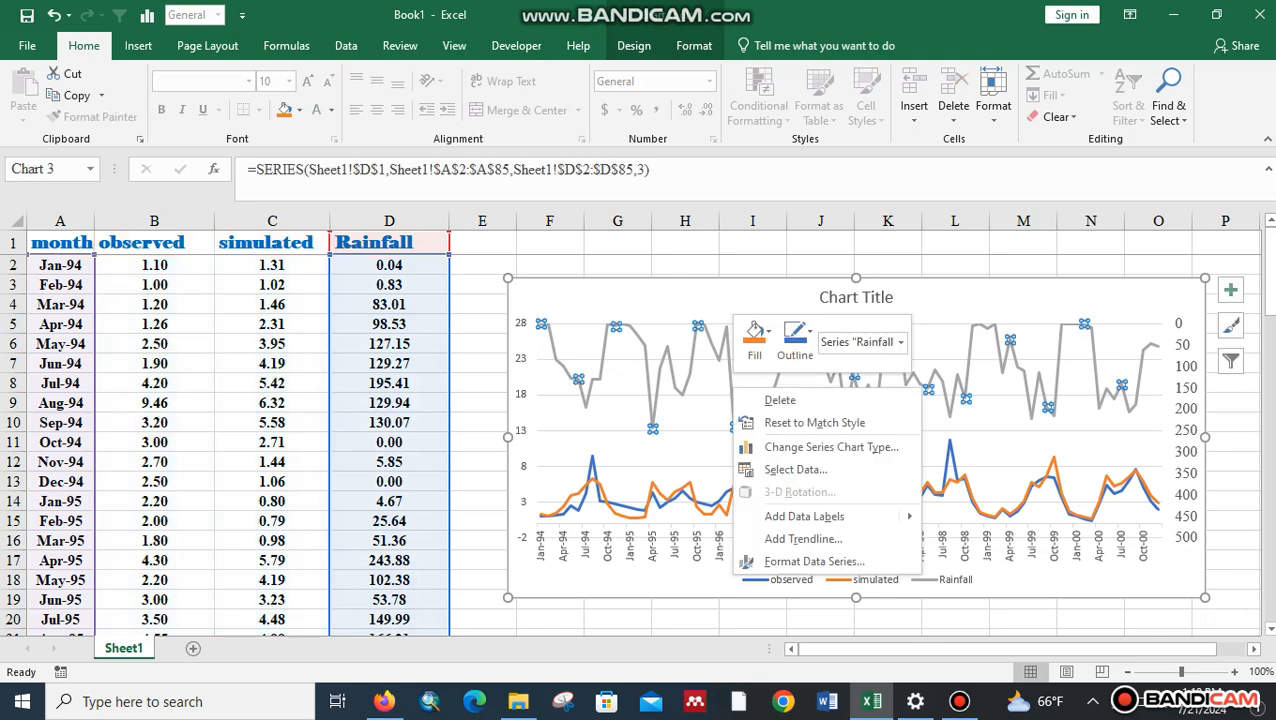
right_click(733, 388)
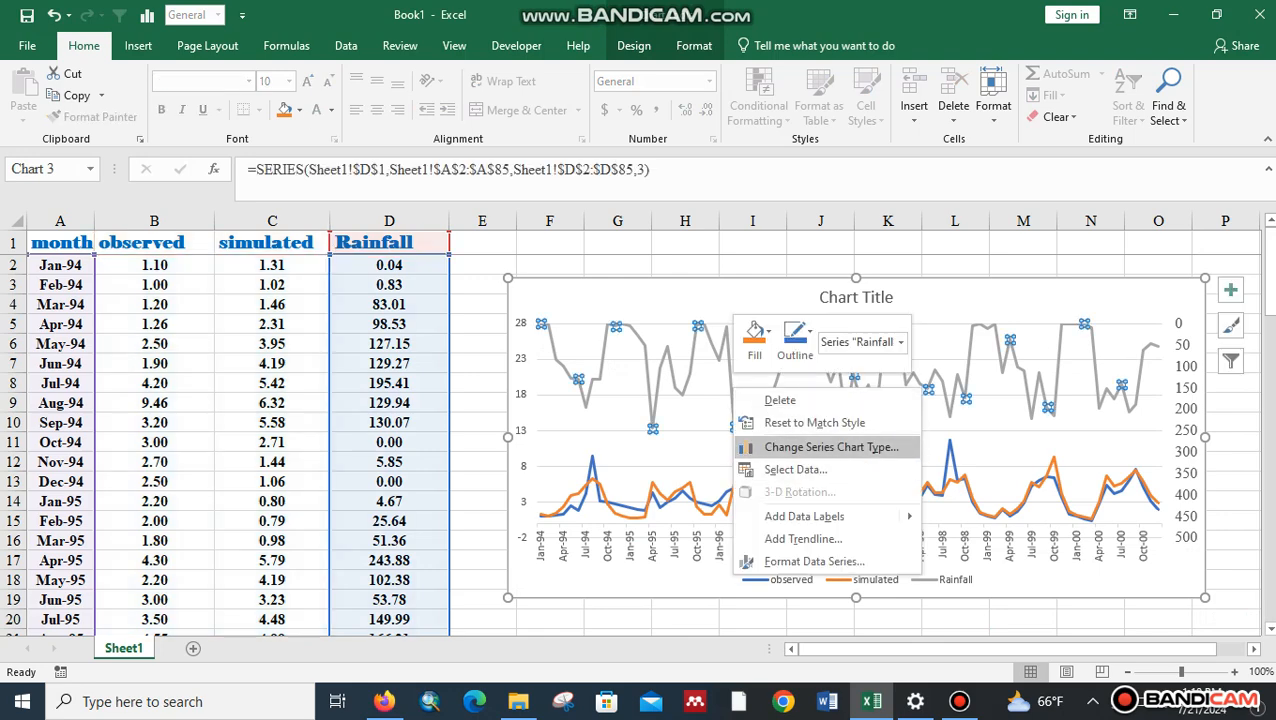
click(830, 447)
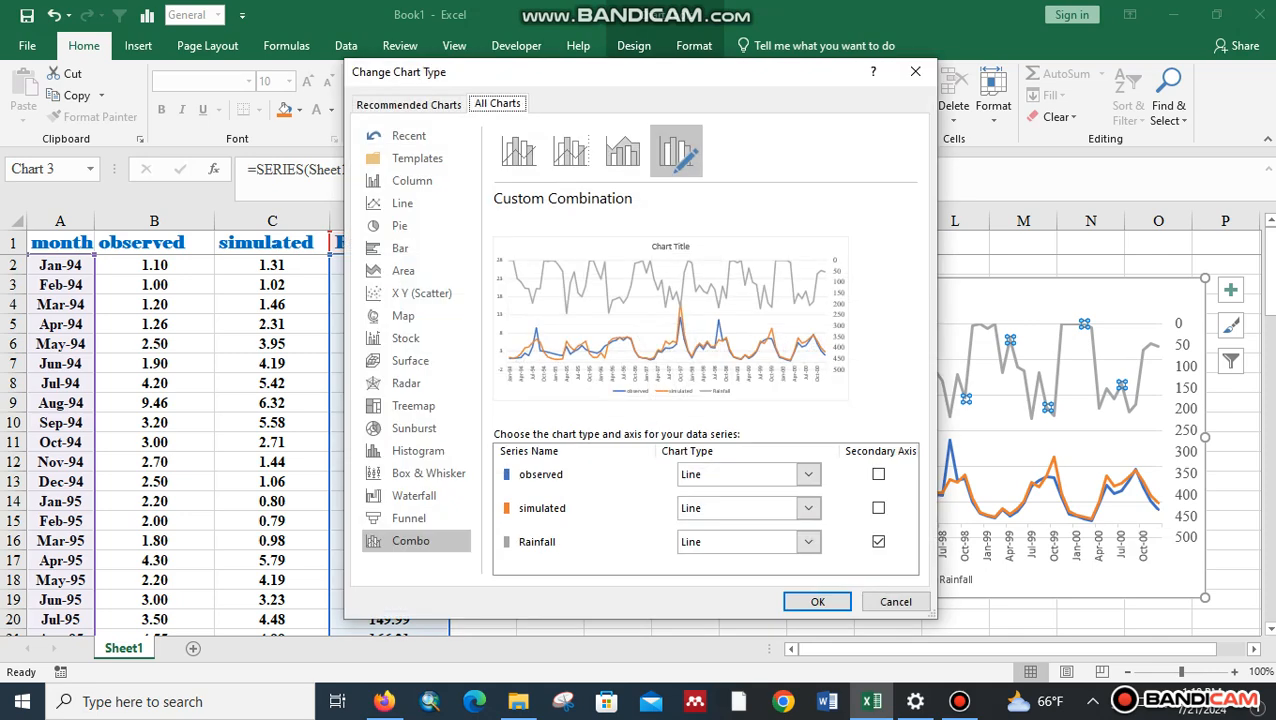
click(808, 541)
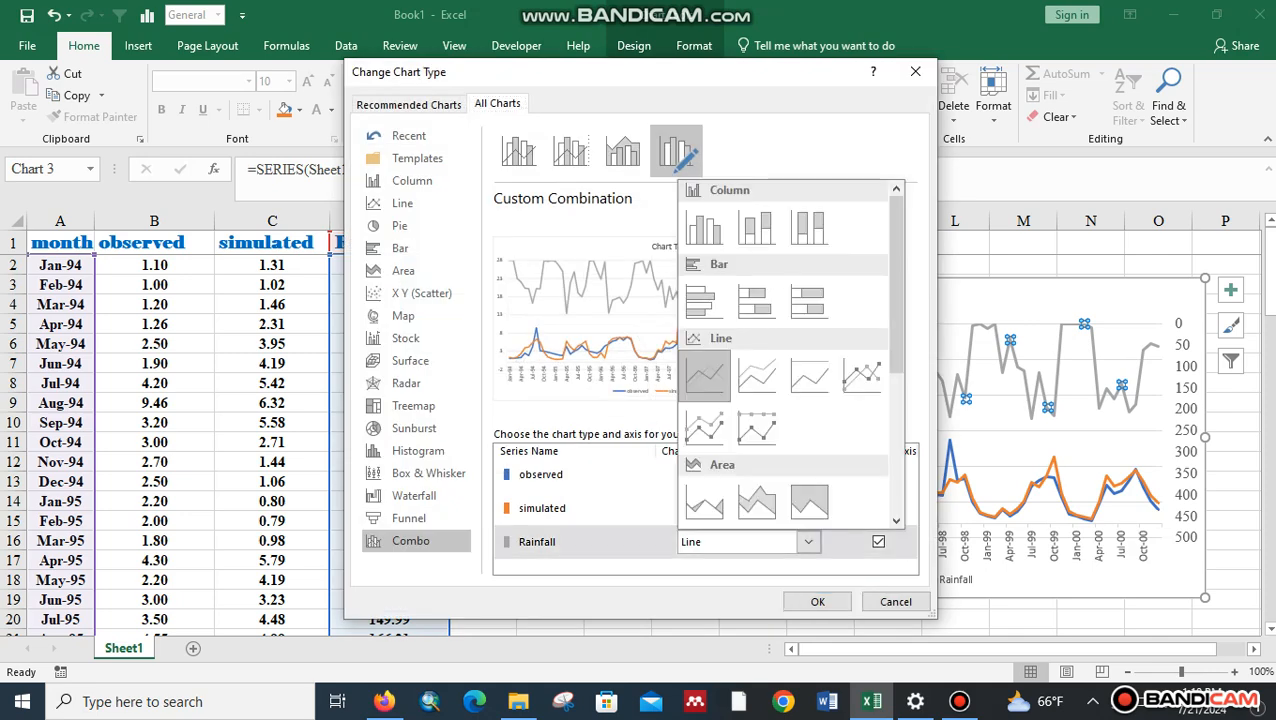
click(703, 227)
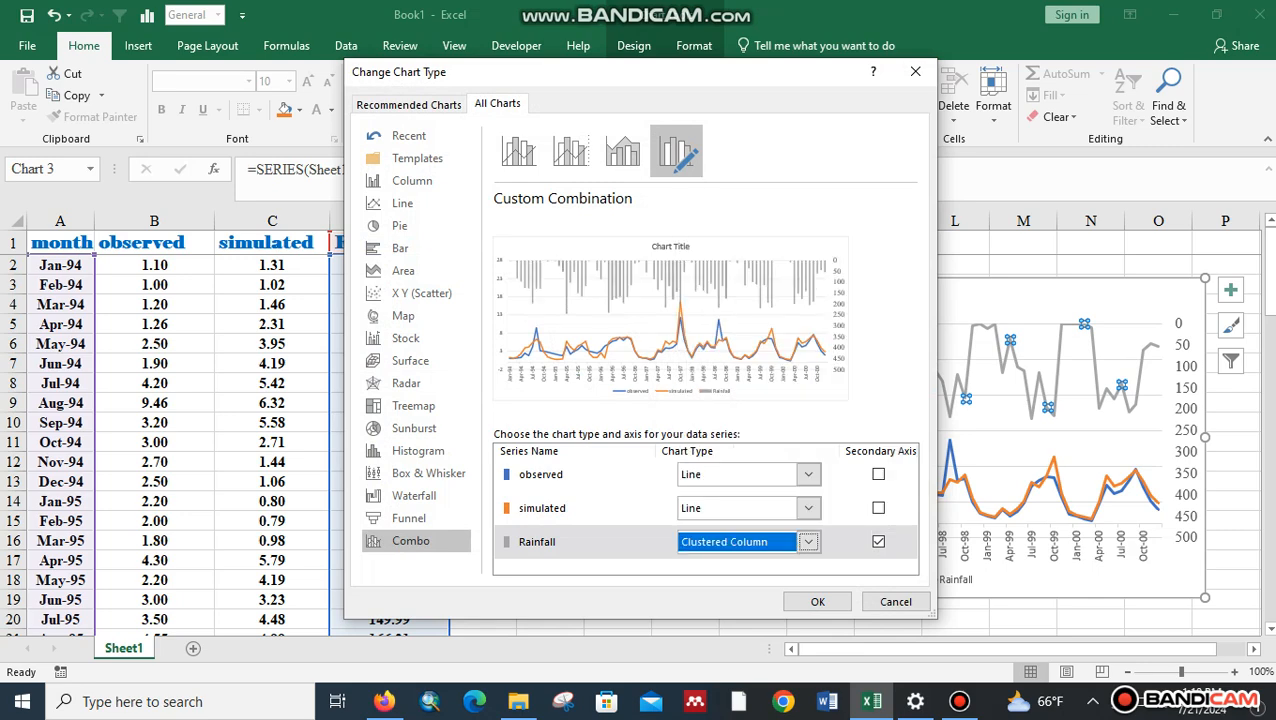
click(817, 601)
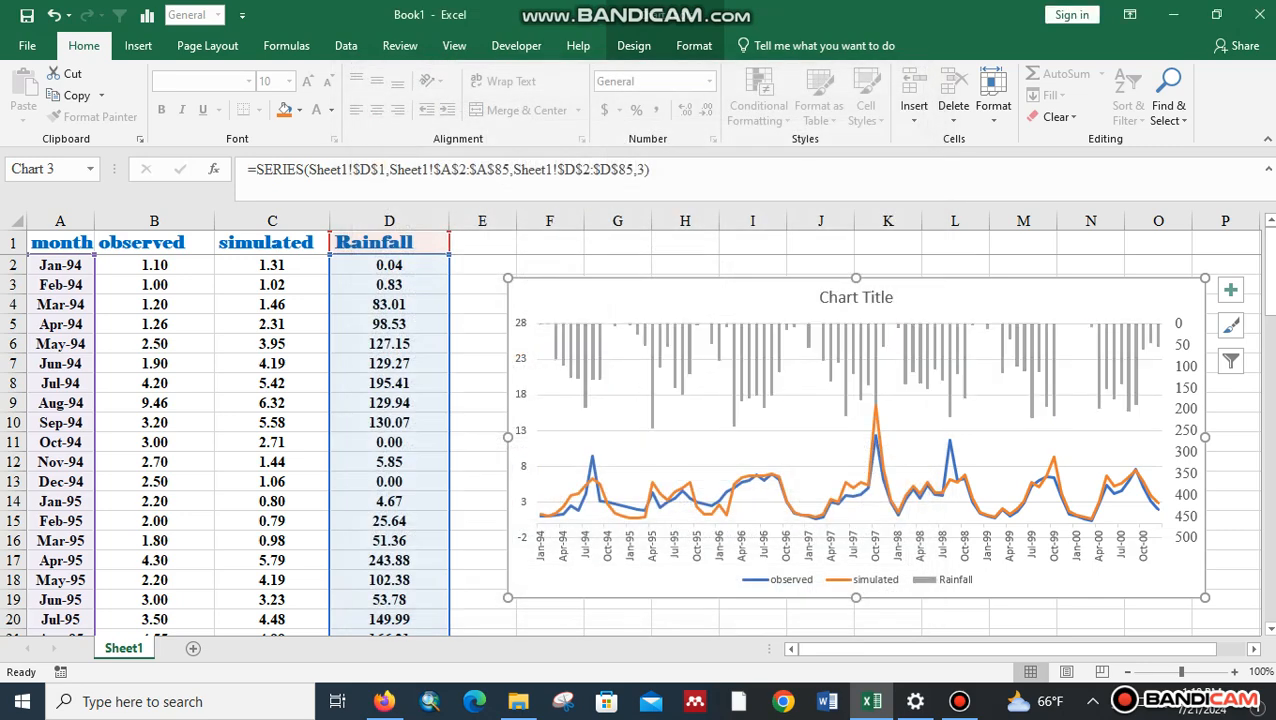
Format the legend in bold Times New Roman size 12 and place it inside the plot's left half, between the rainfall columns and the lines
click(856, 579)
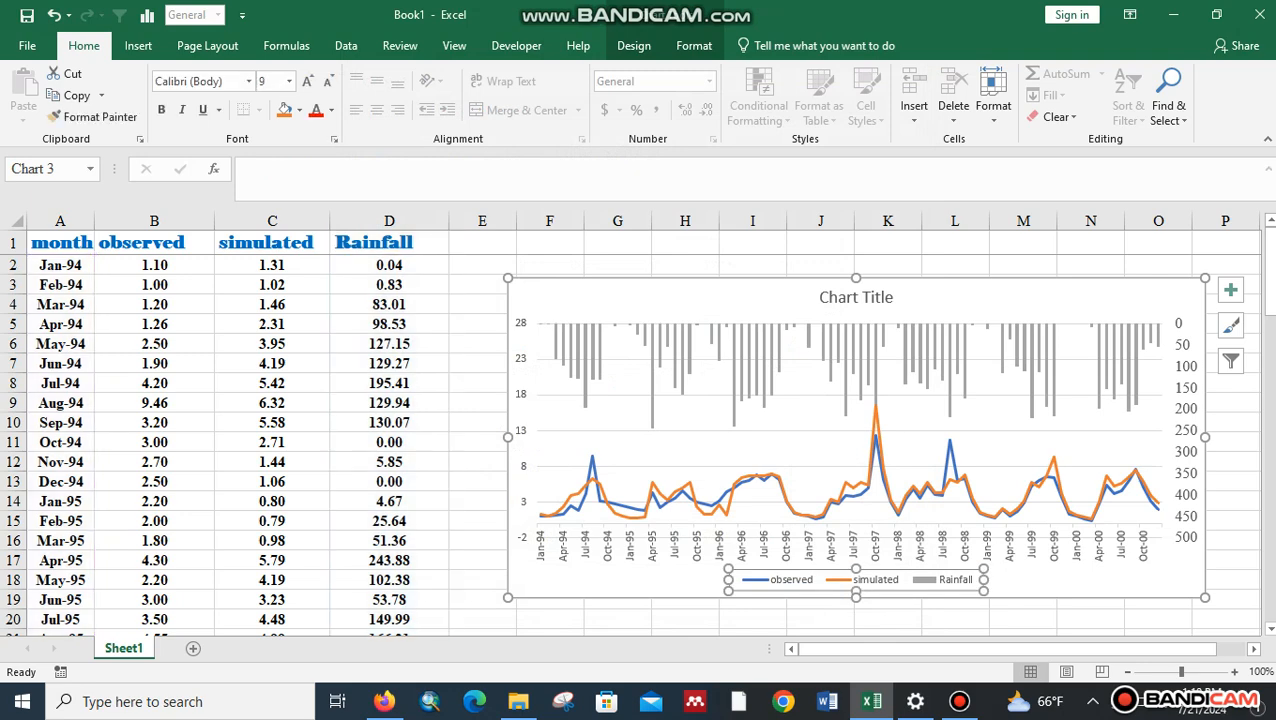
drag(856, 579, 860, 432)
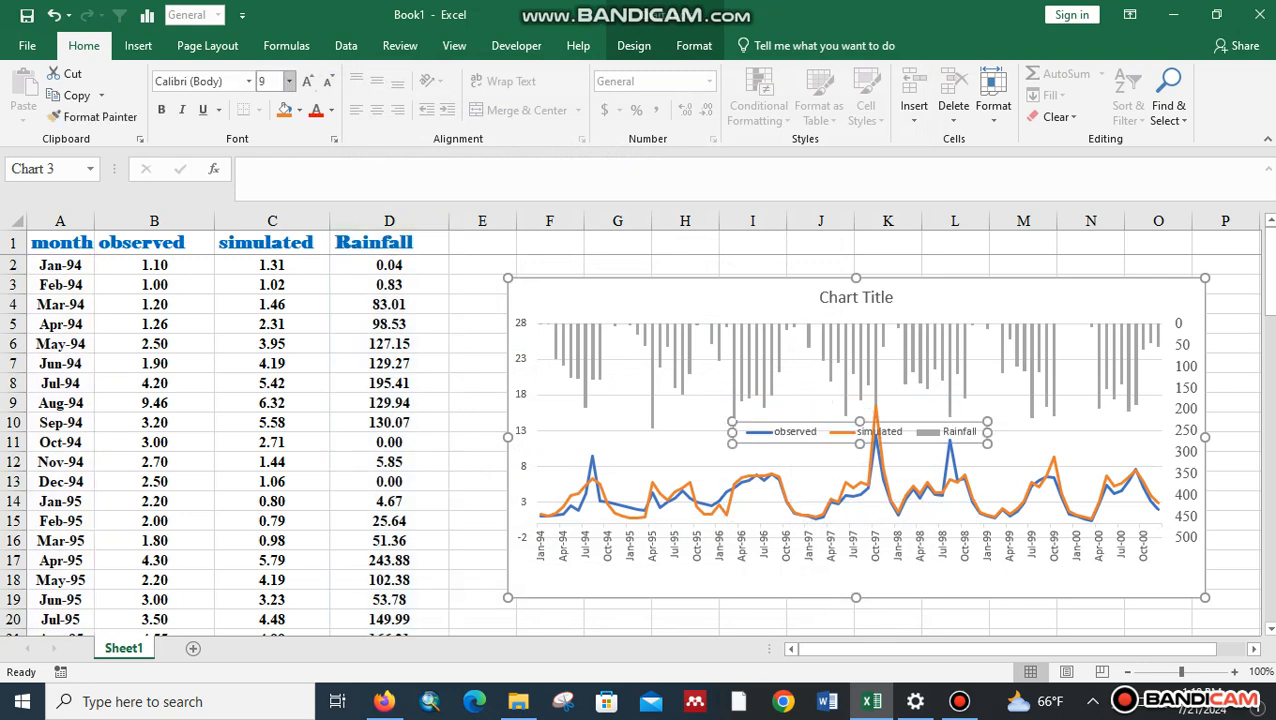
click(248, 81)
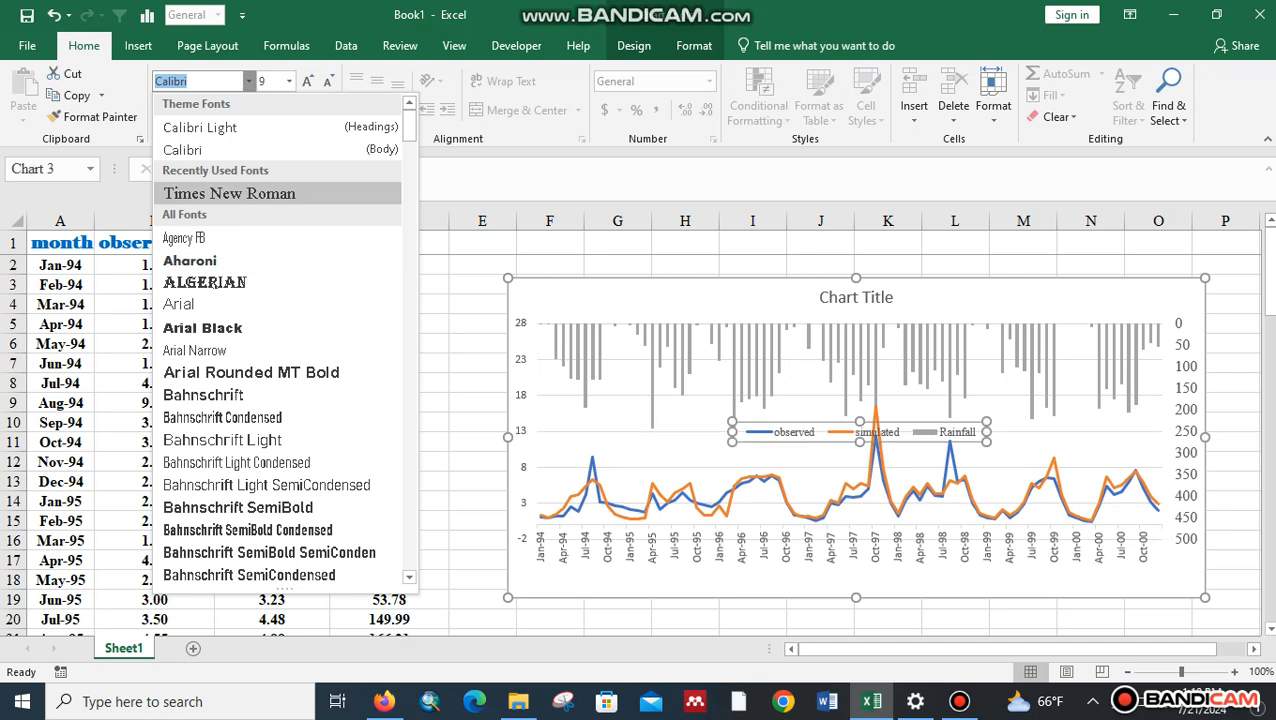
click(229, 193)
click(307, 81)
click(307, 81)
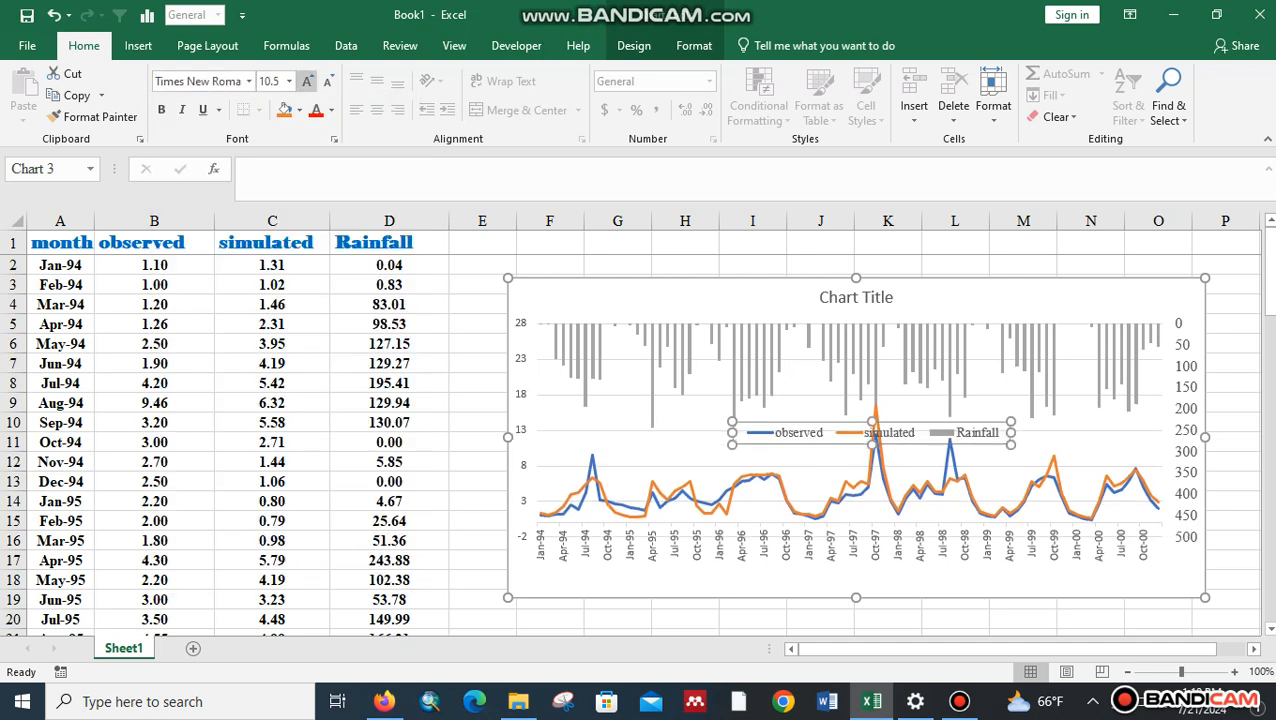
click(307, 81)
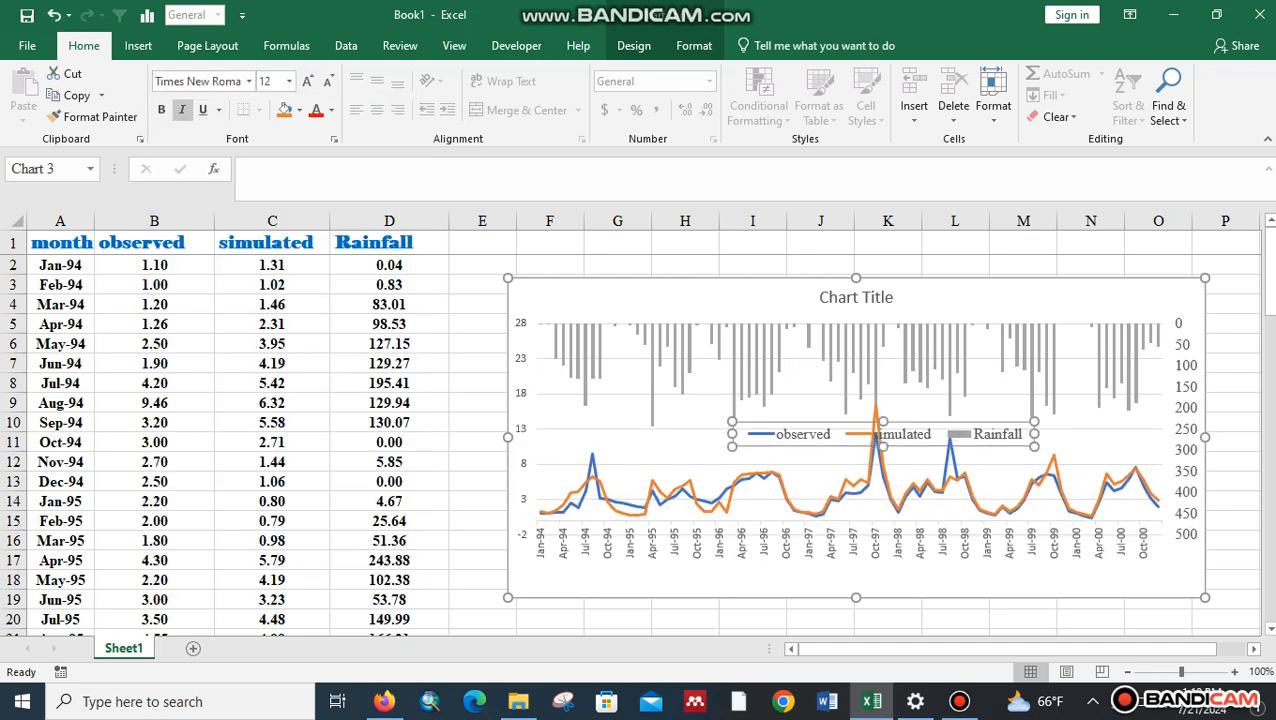
click(161, 109)
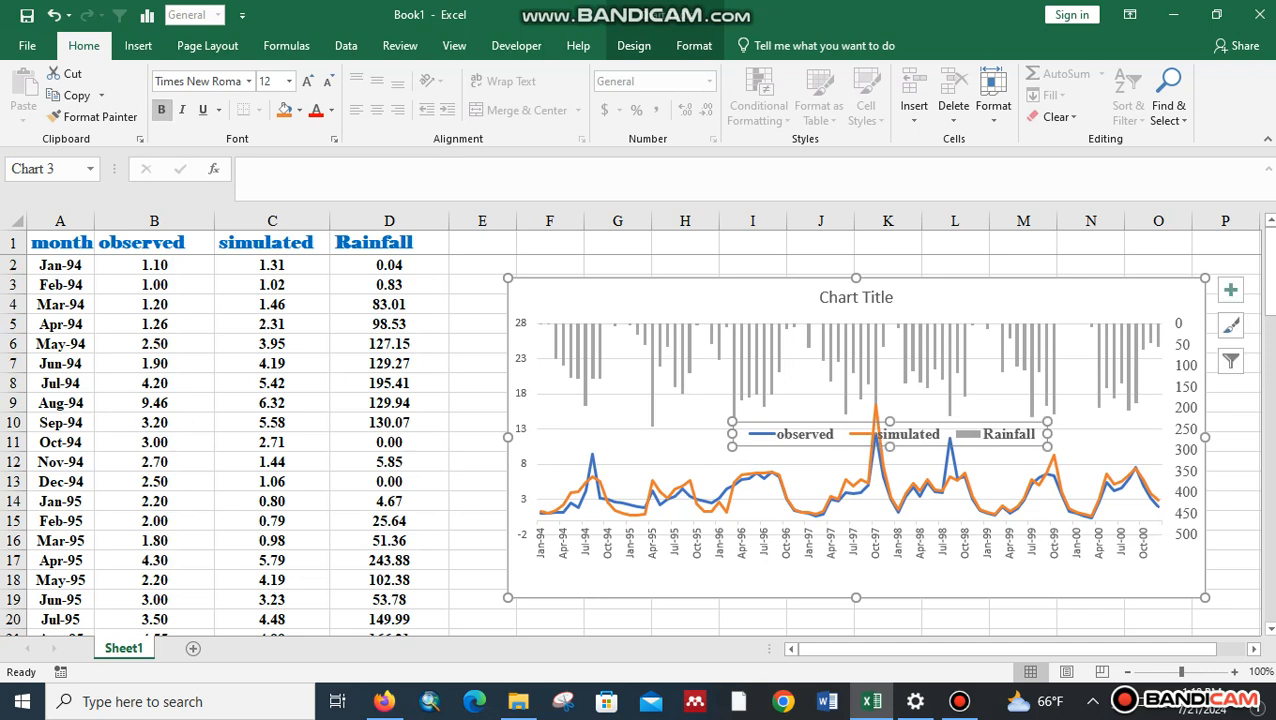
drag(760, 428, 548, 424)
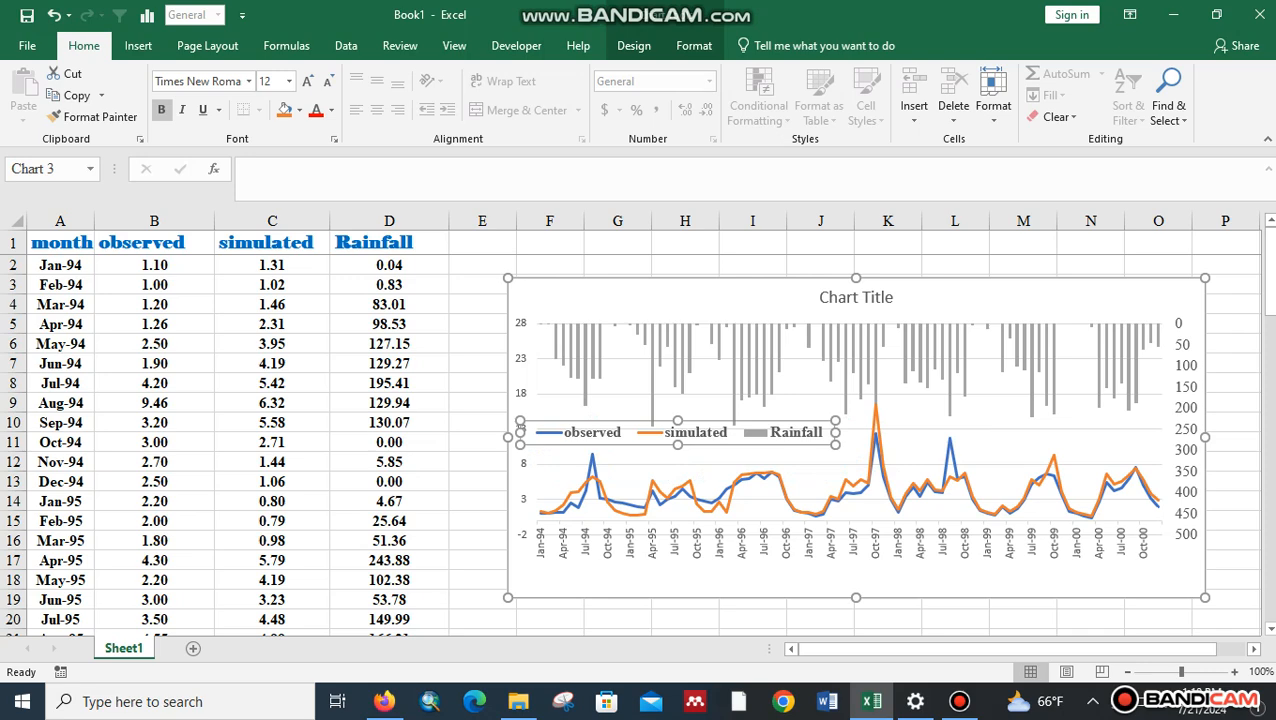
Set the maximum bound of the chart's secondary vertical axis to 600
click(1183, 428)
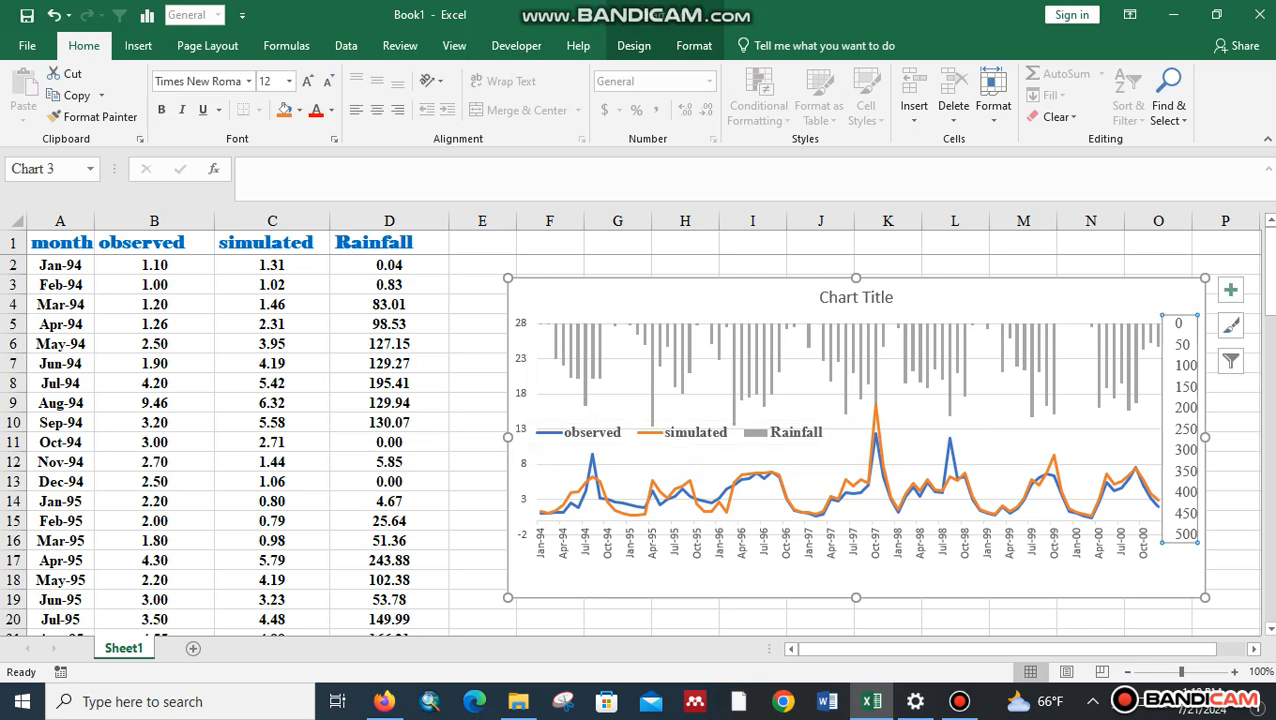
right_click(1183, 498)
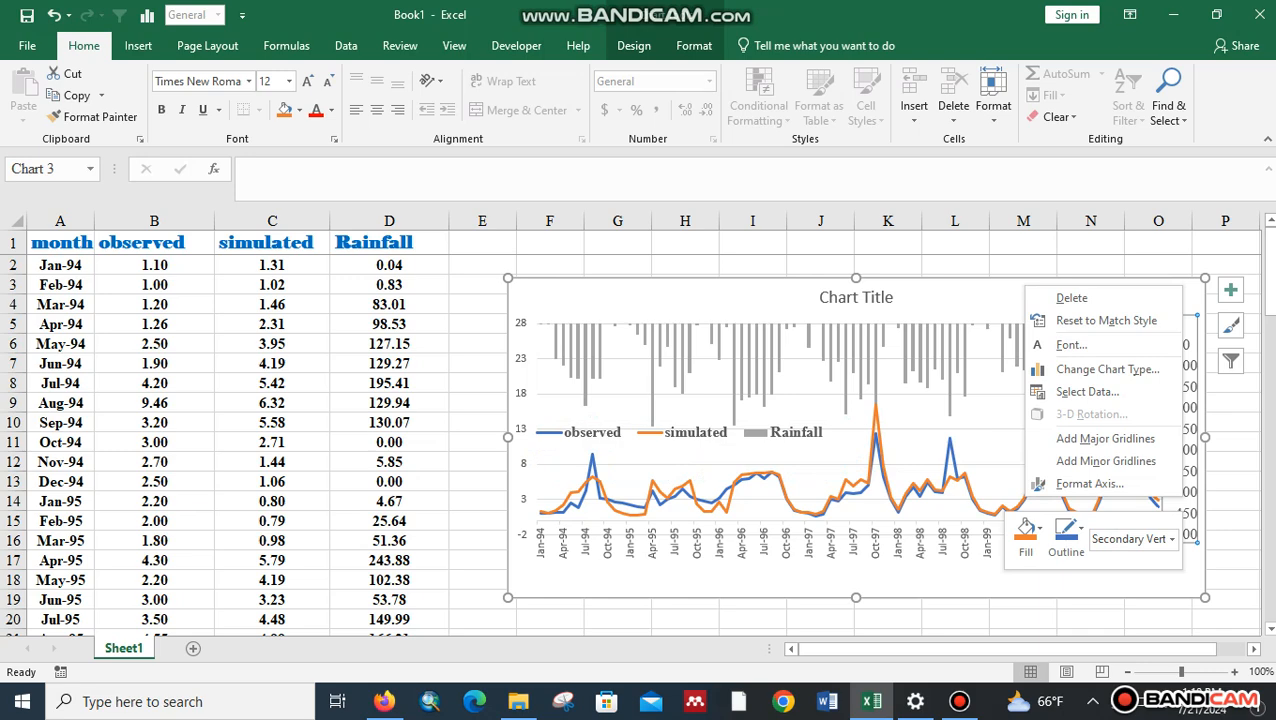
click(1089, 483)
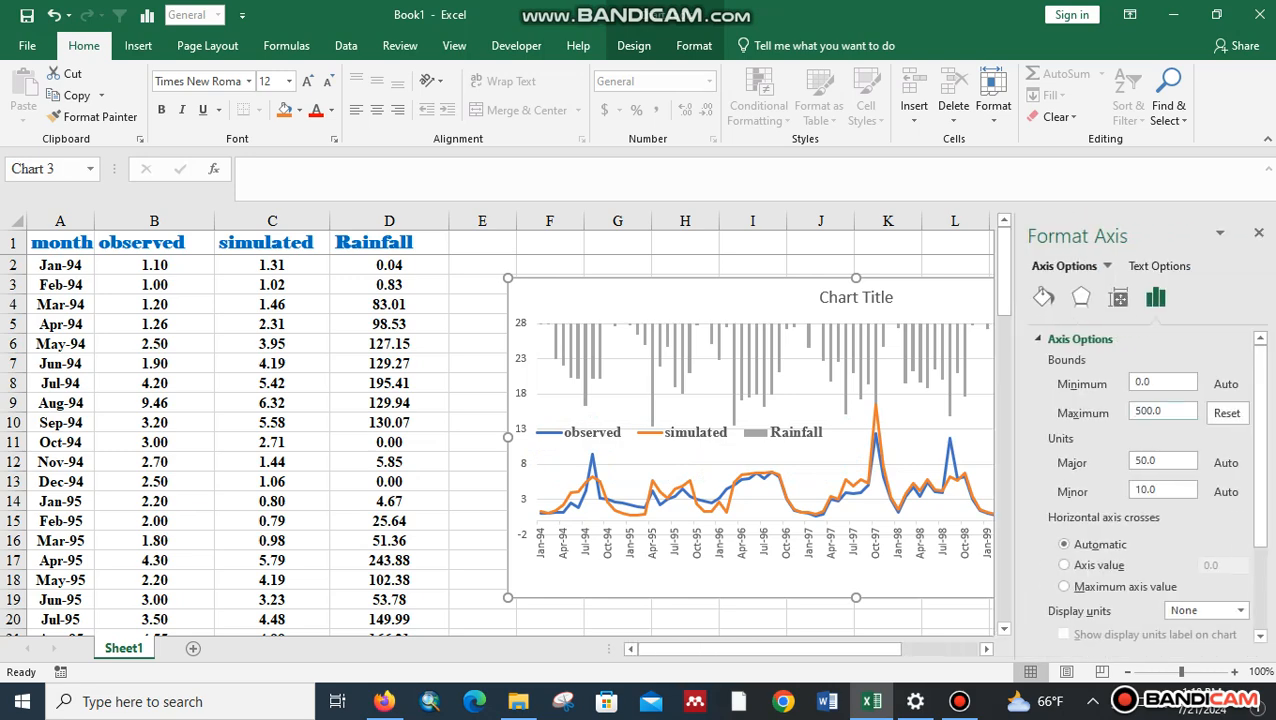
click(1137, 411)
key(BackSpace)
text(6)
click(1258, 232)
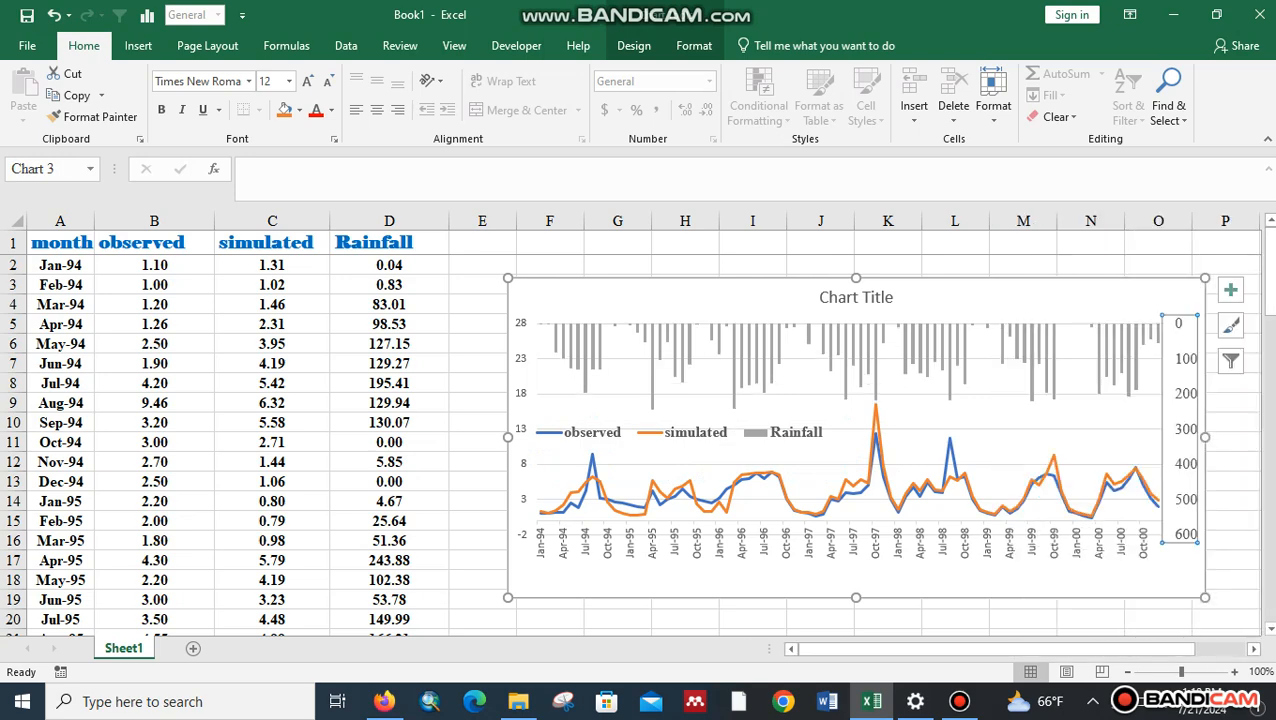
Set the Rainfall columns' gap width to 105% and series overlap to 30%, and close the formatting options
click(1032, 378)
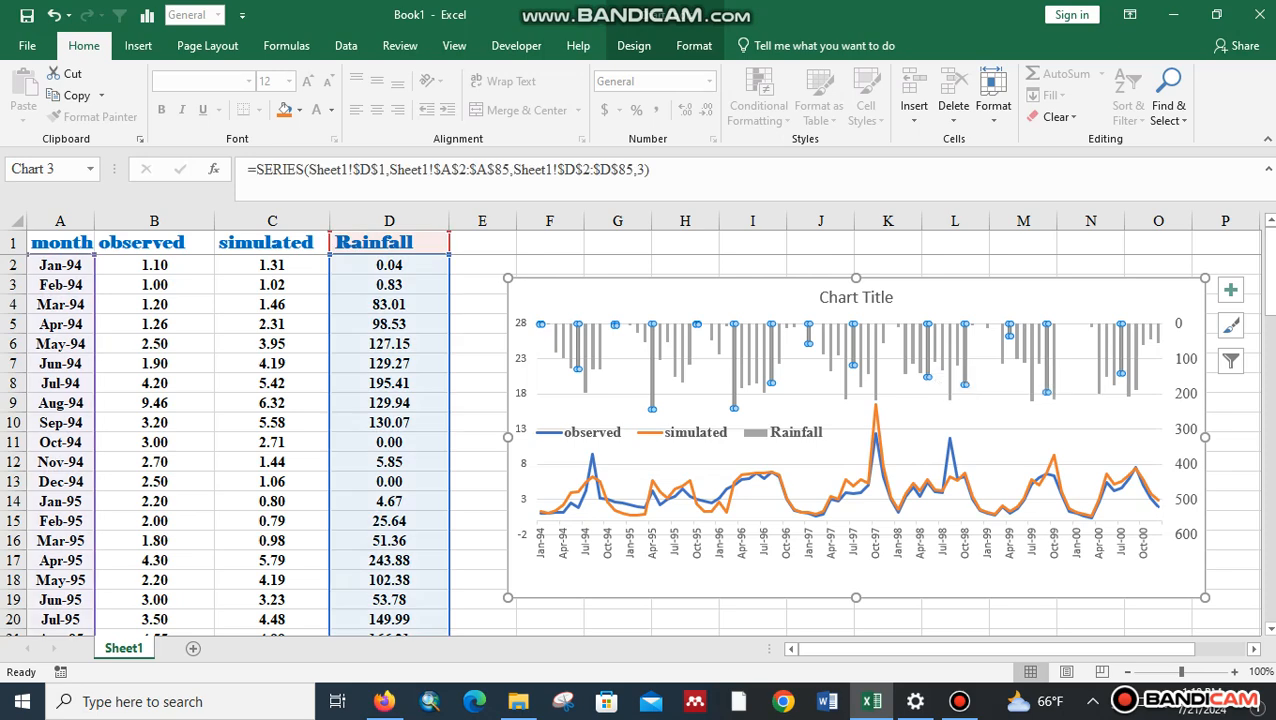
double_click(928, 352)
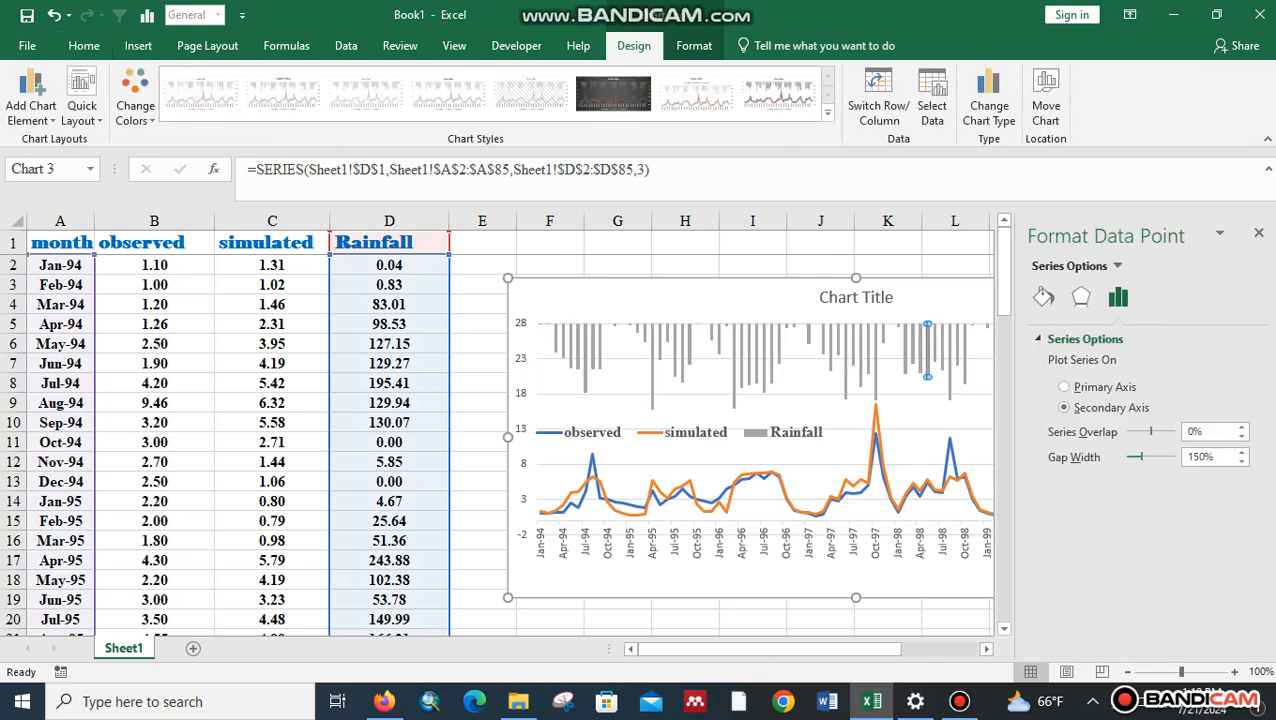
drag(1136, 456, 1133, 456)
drag(1151, 431, 1155, 431)
click(925, 403)
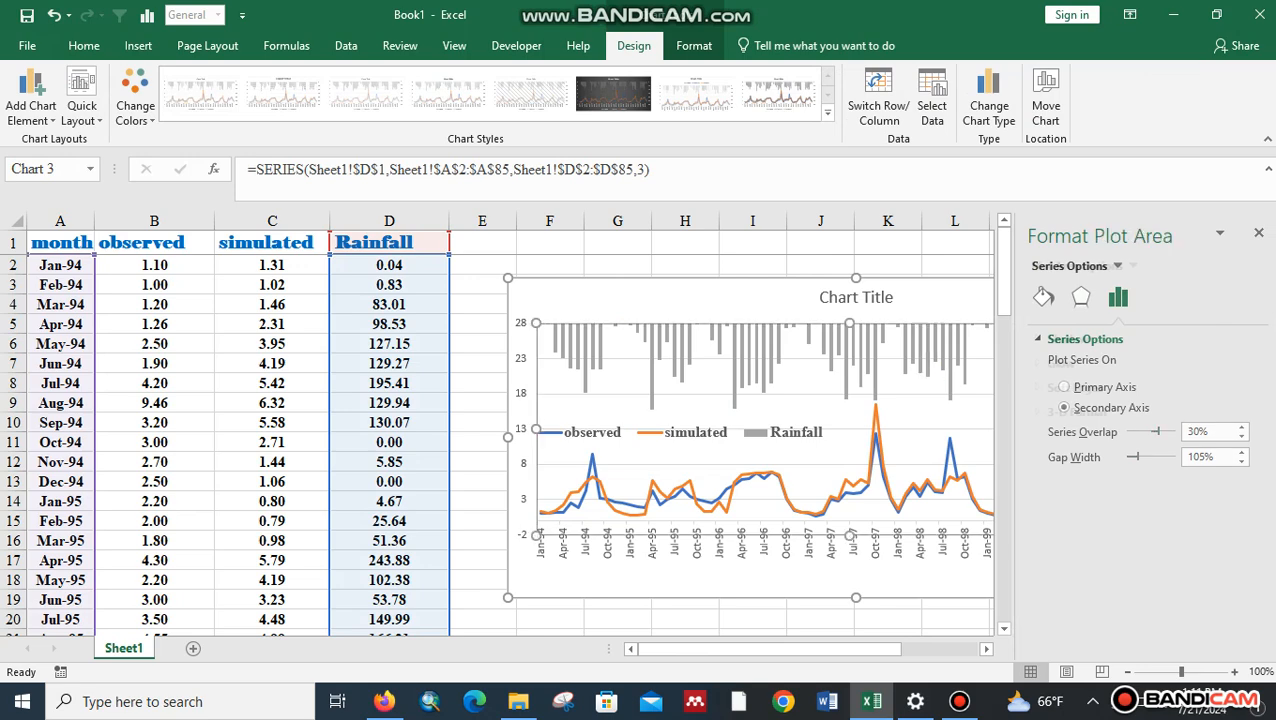
click(1258, 232)
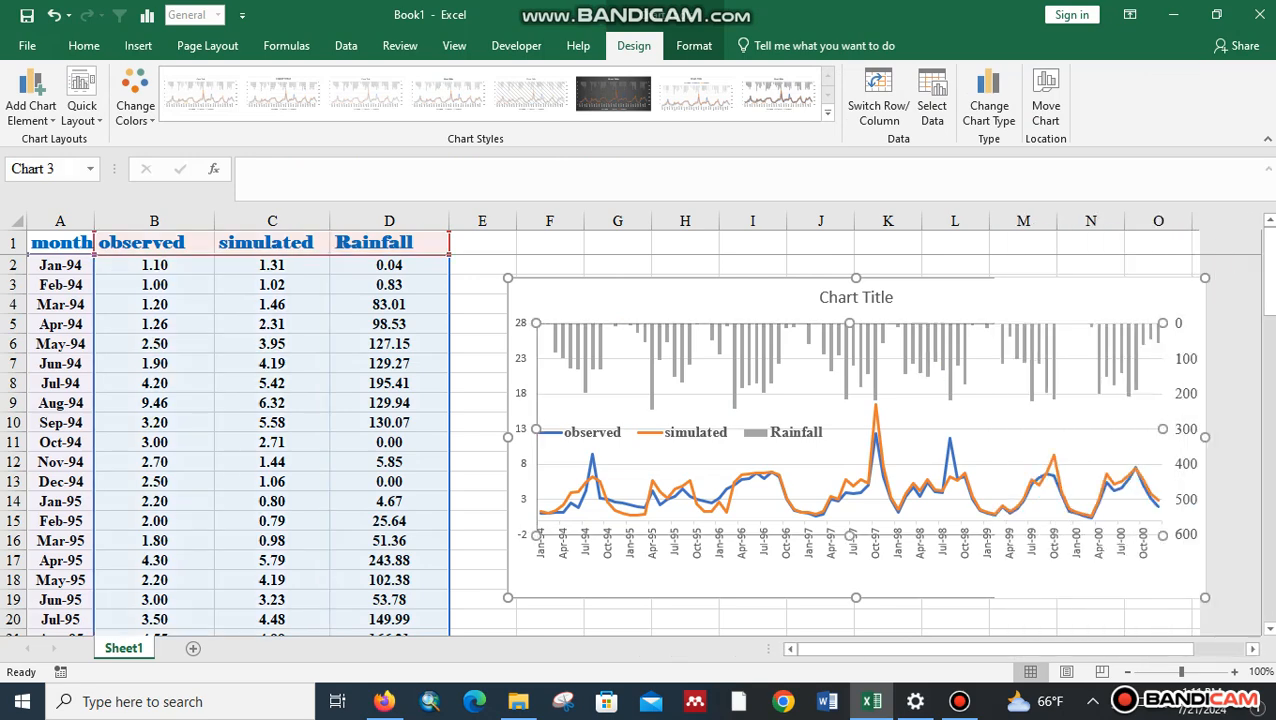
Set the outline of the Rainfall columns in the chart to the standard Blue colour
click(875, 362)
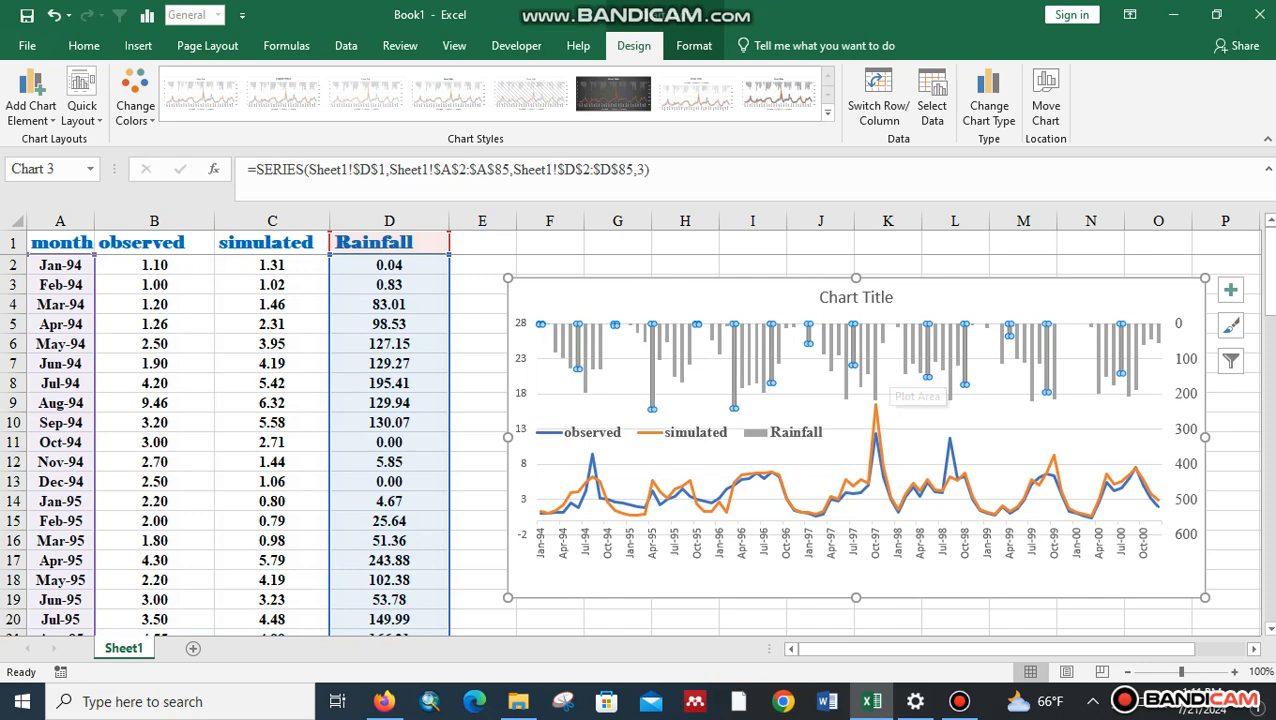
right_click(913, 348)
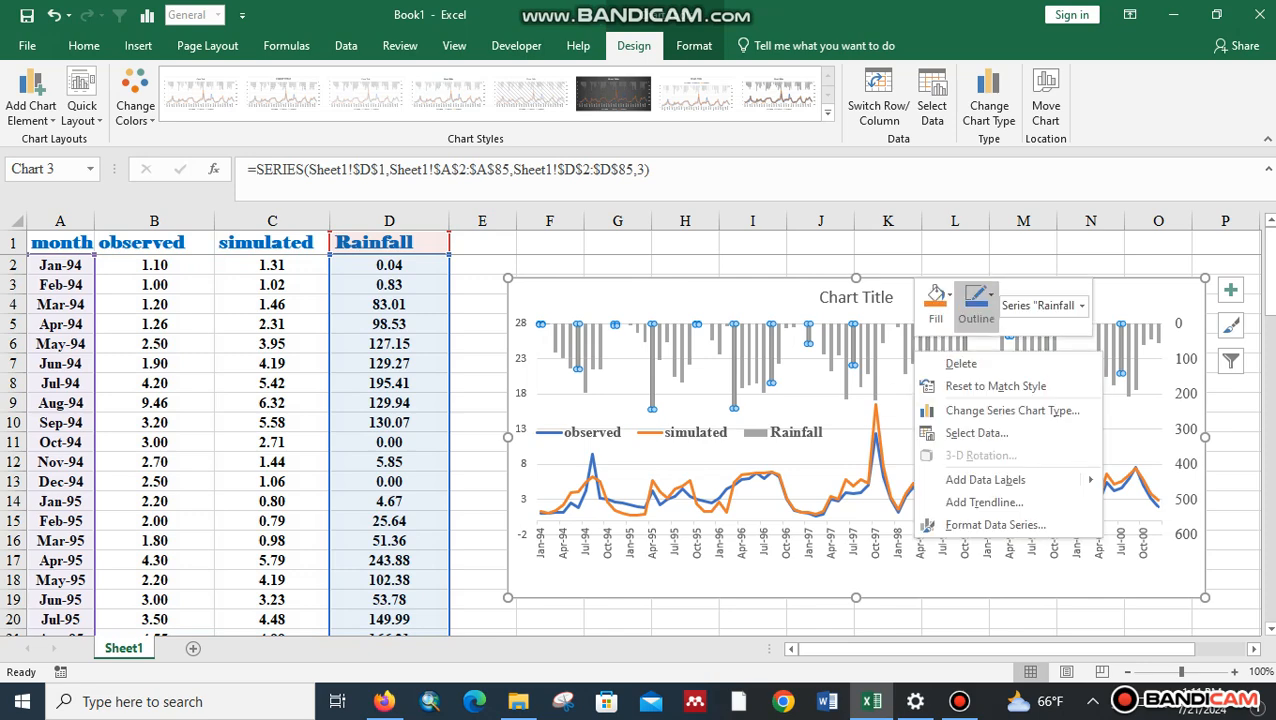
click(976, 302)
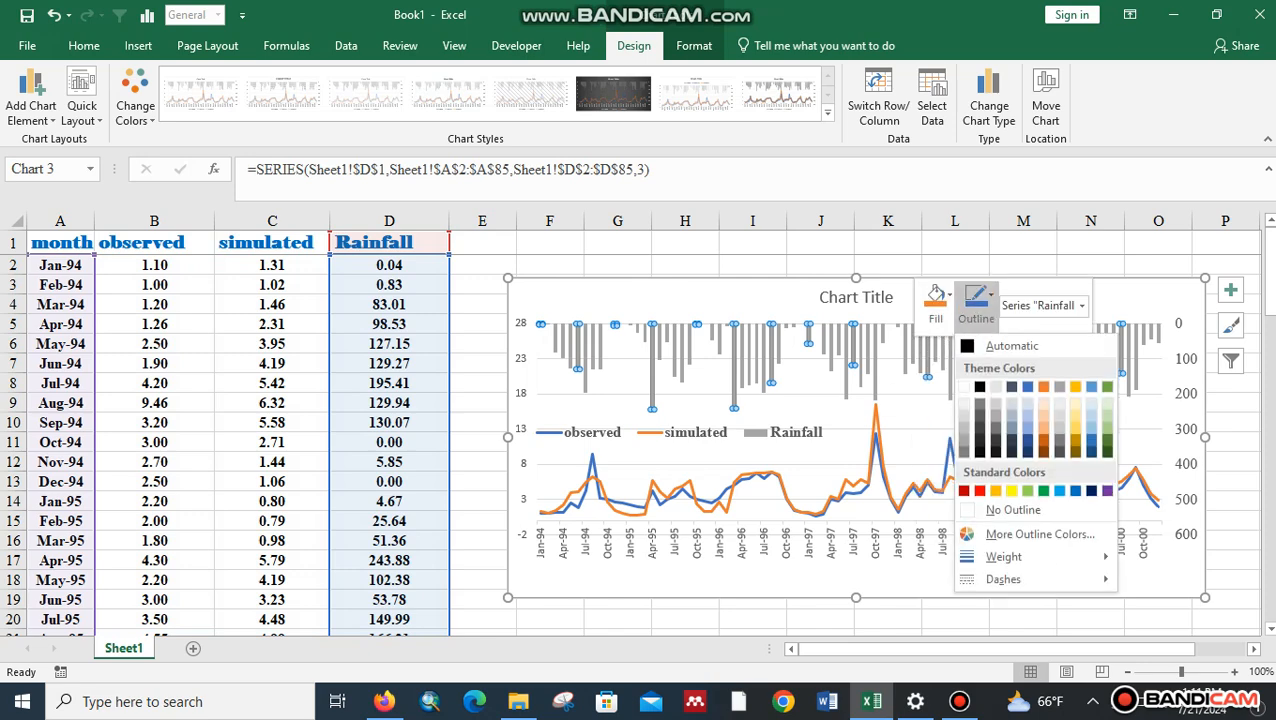
click(1075, 490)
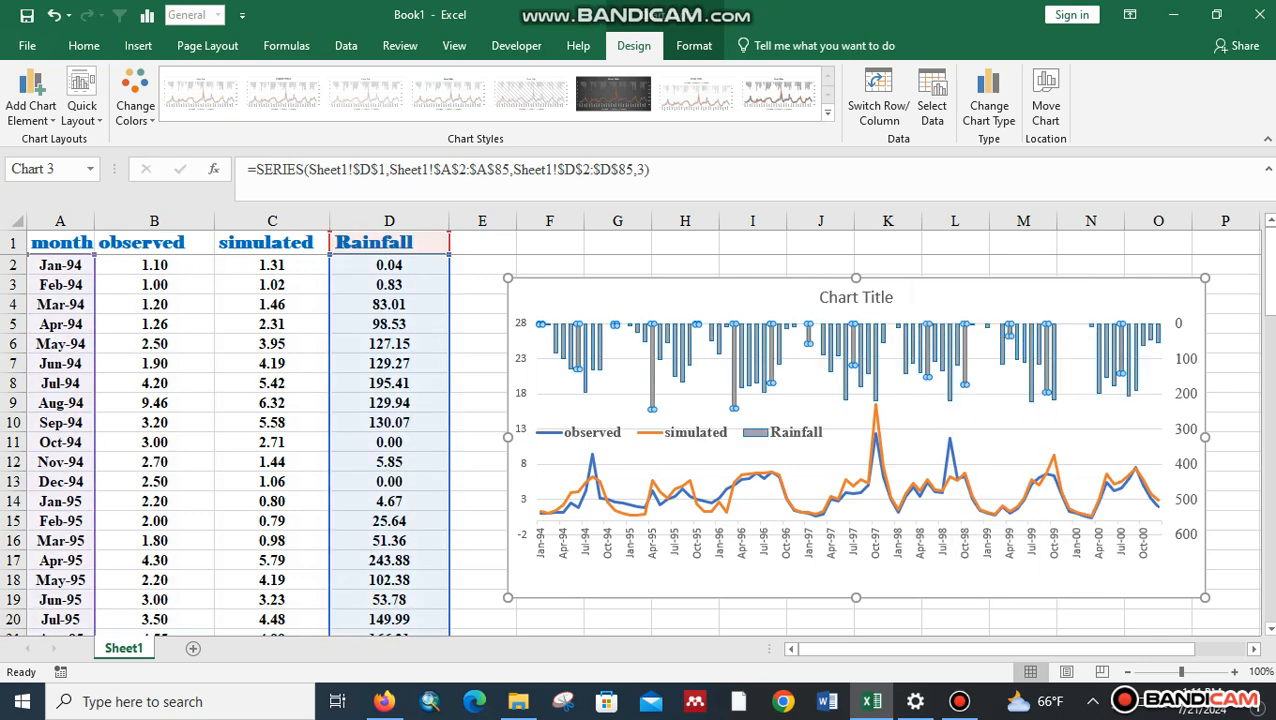
click(1023, 619)
click(950, 360)
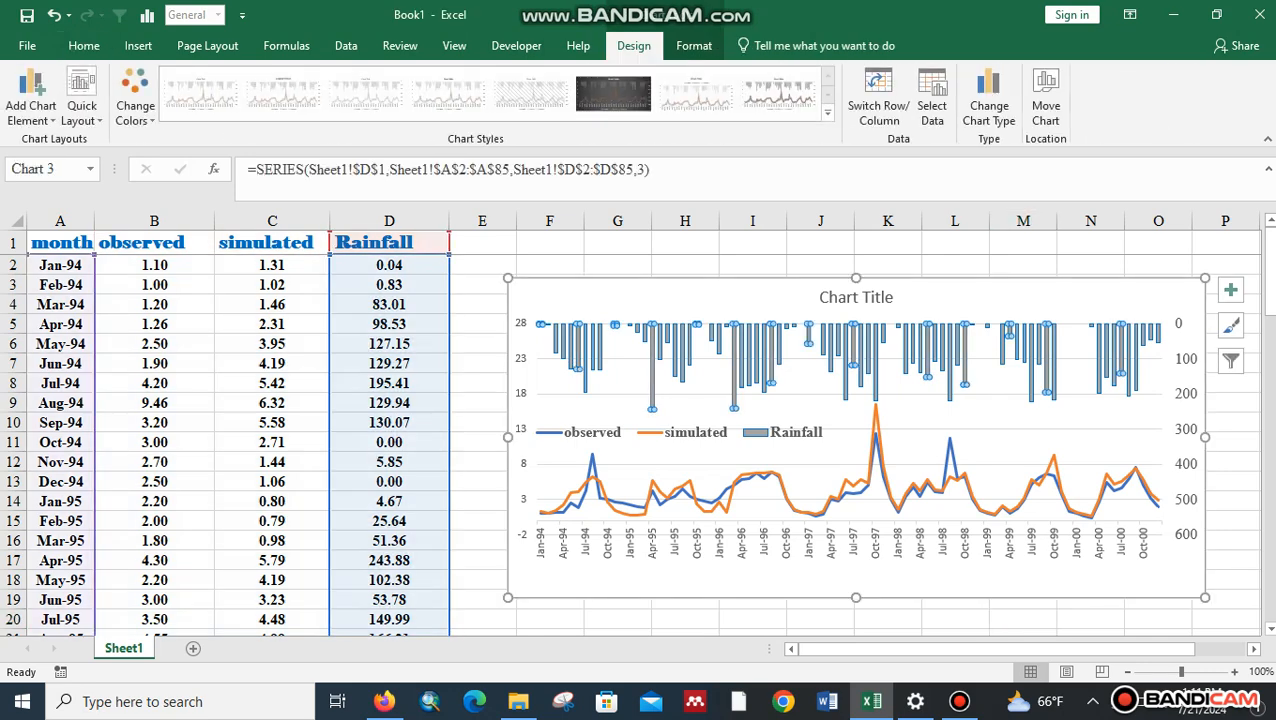
Fill the Rainfall columns with the standard Blue colour and deselect the chart
click(84, 45)
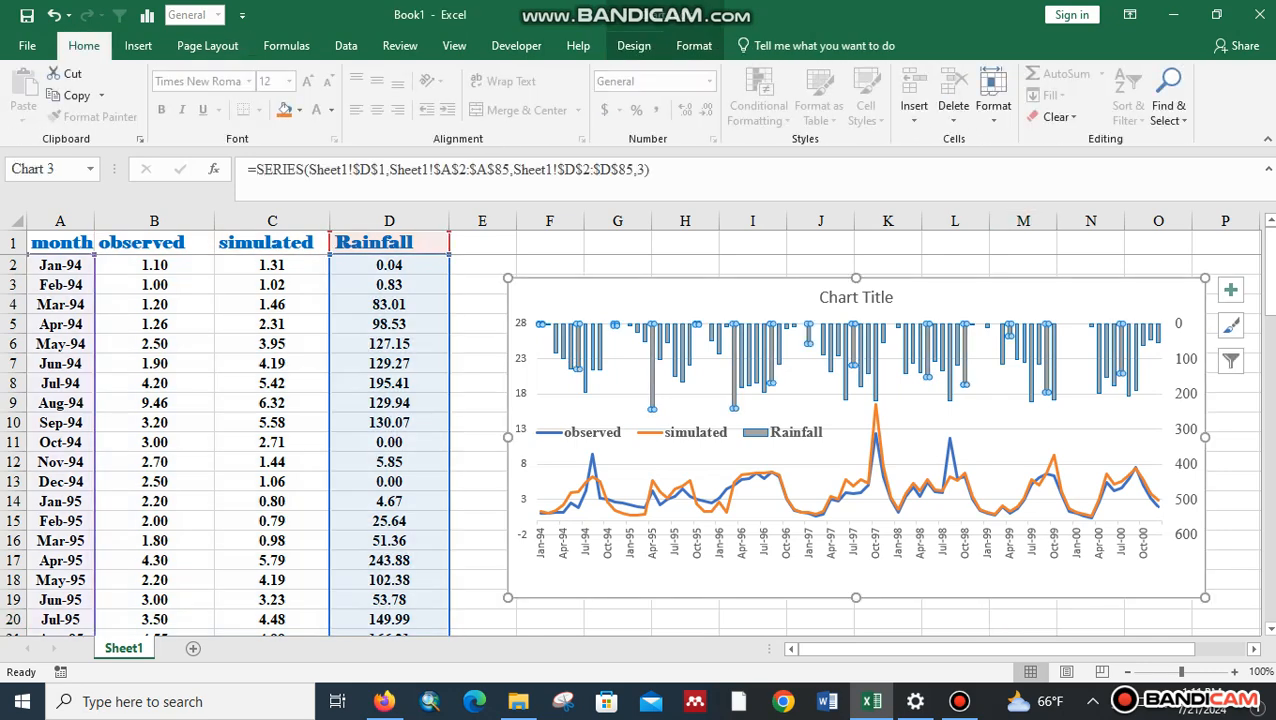
click(284, 109)
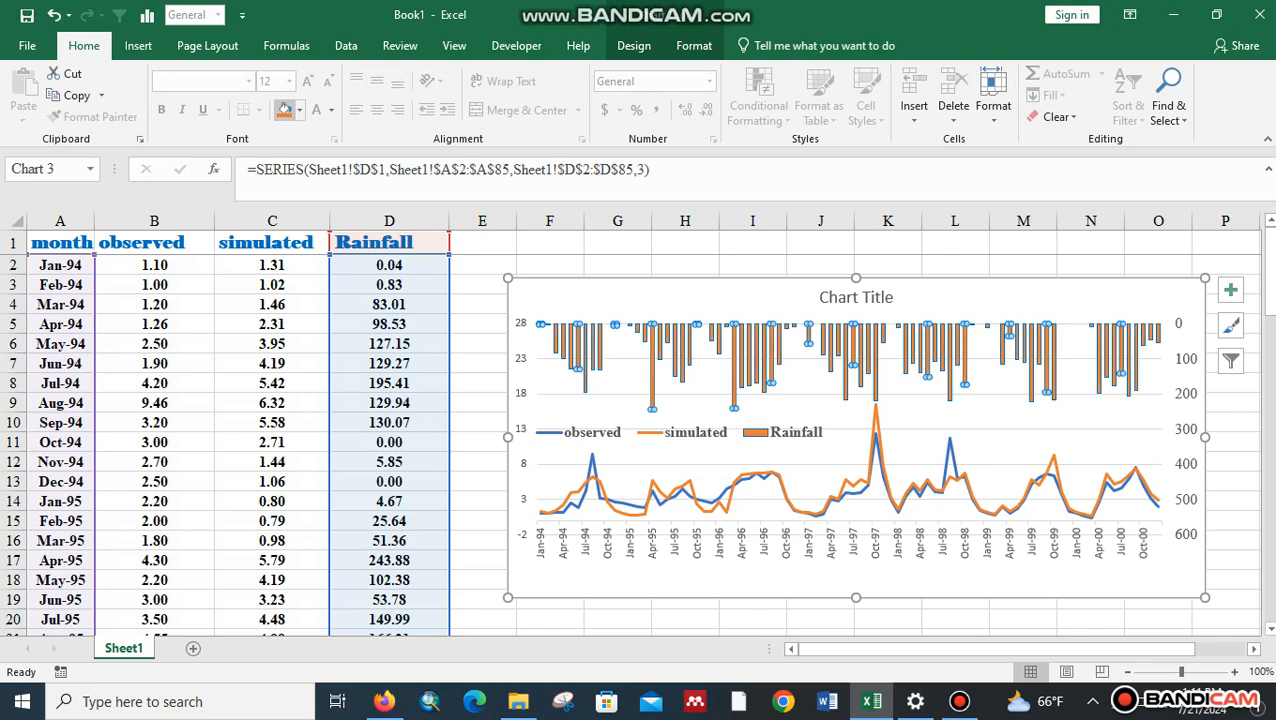
click(299, 110)
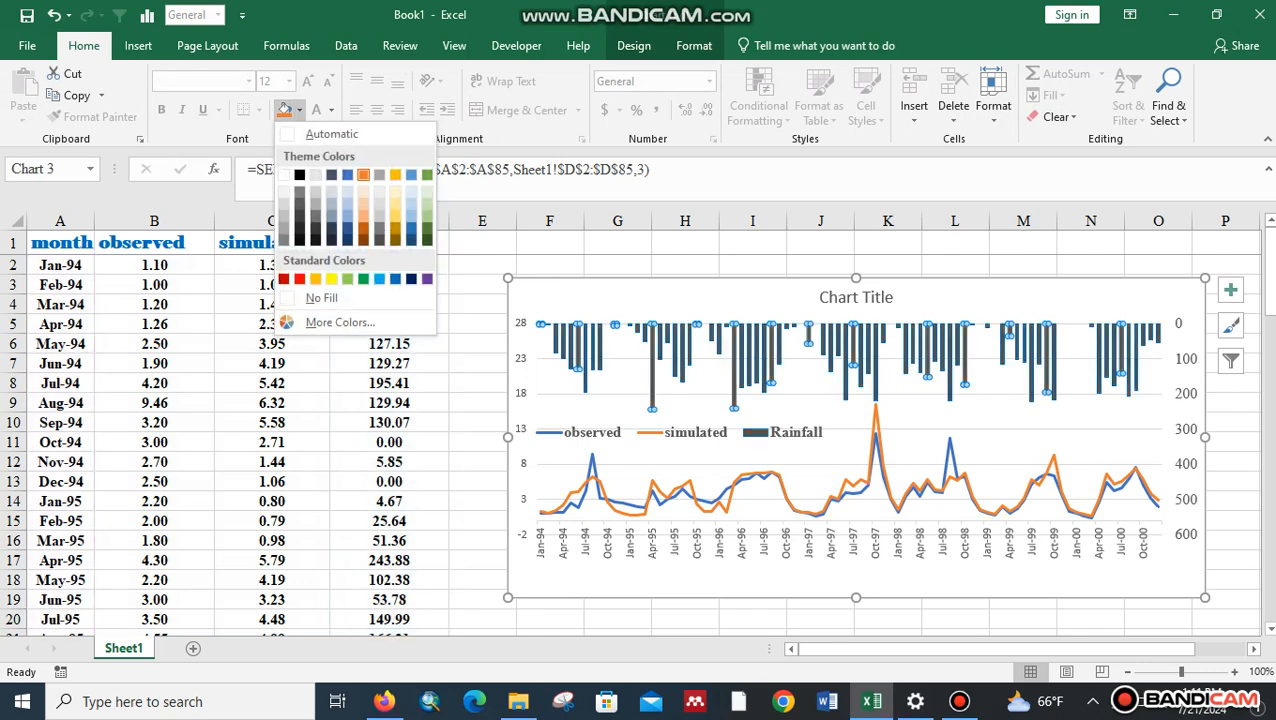
click(395, 278)
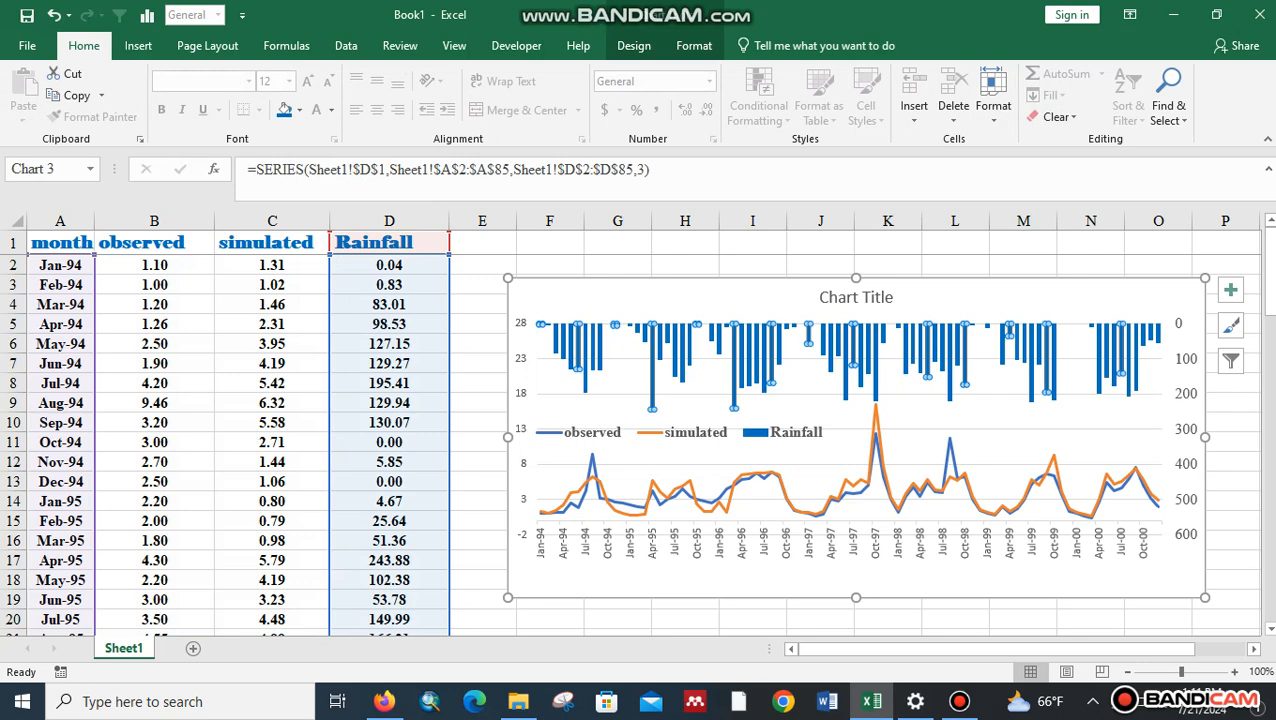
click(617, 619)
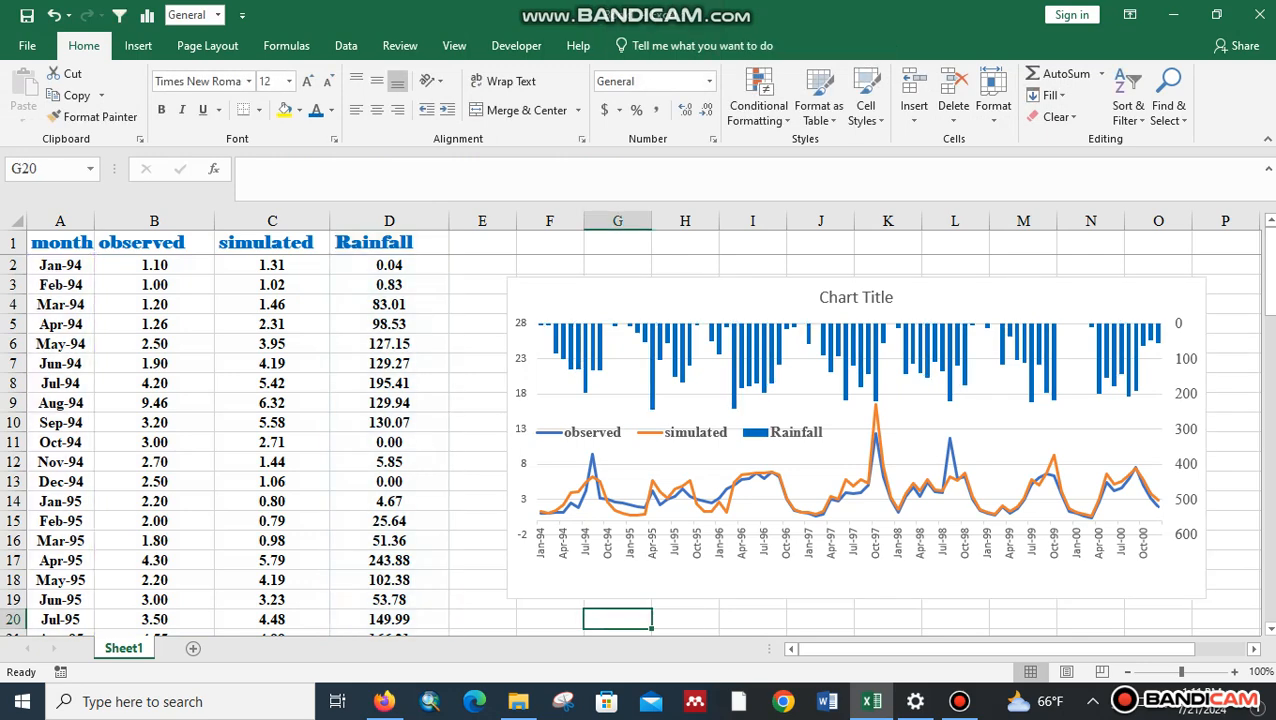
Set the minimum bound of the chart's primary vertical axis to 0 and close the formatting options
right_click(521, 497)
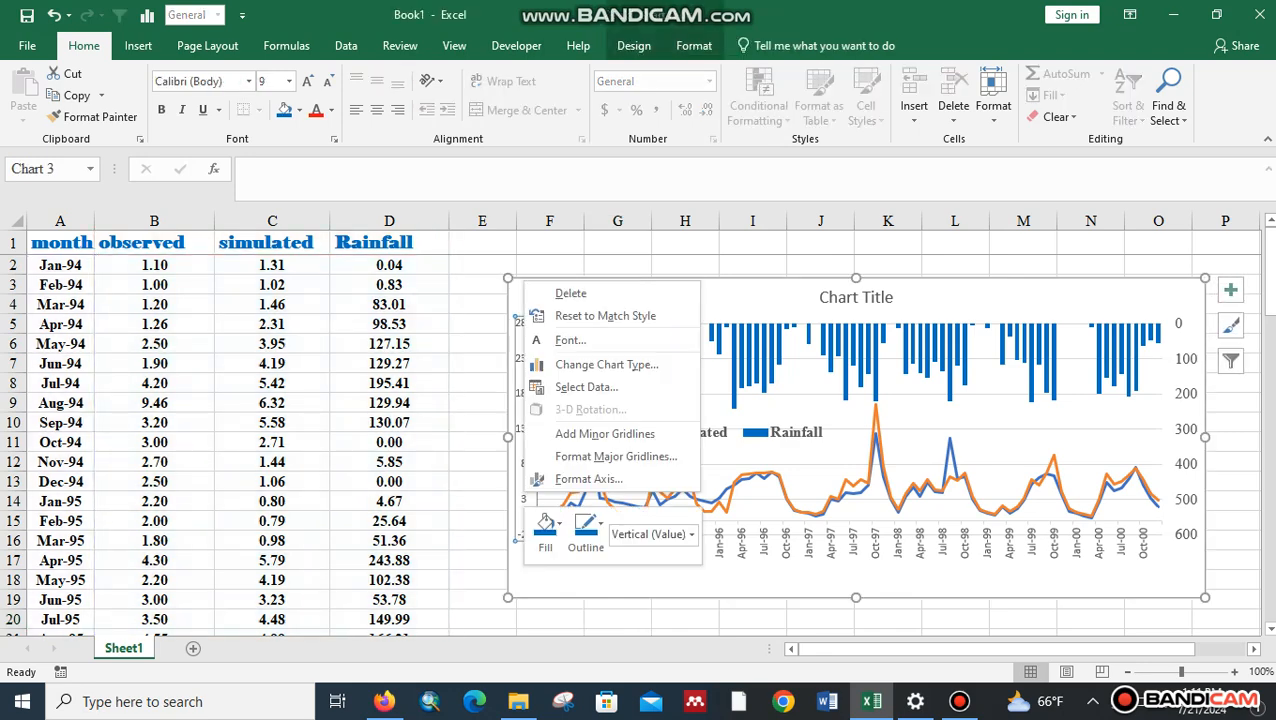
click(588, 479)
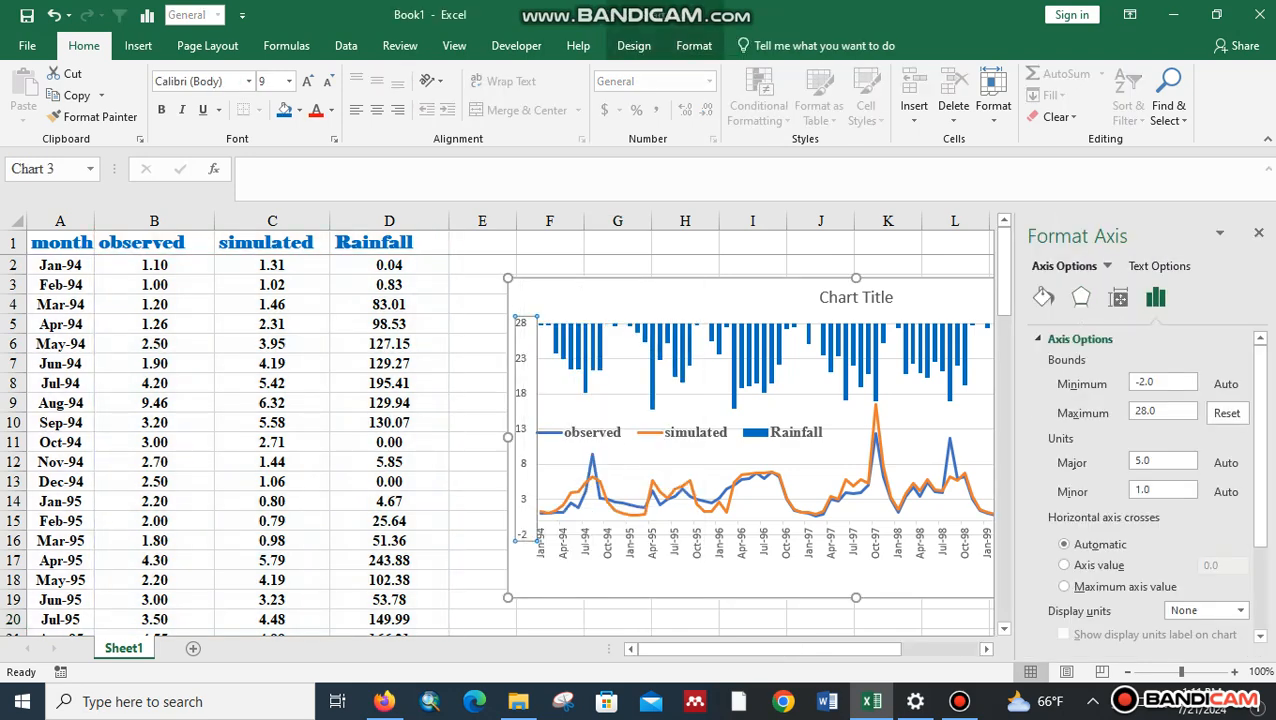
drag(1156, 382, 1132, 382)
text(0)
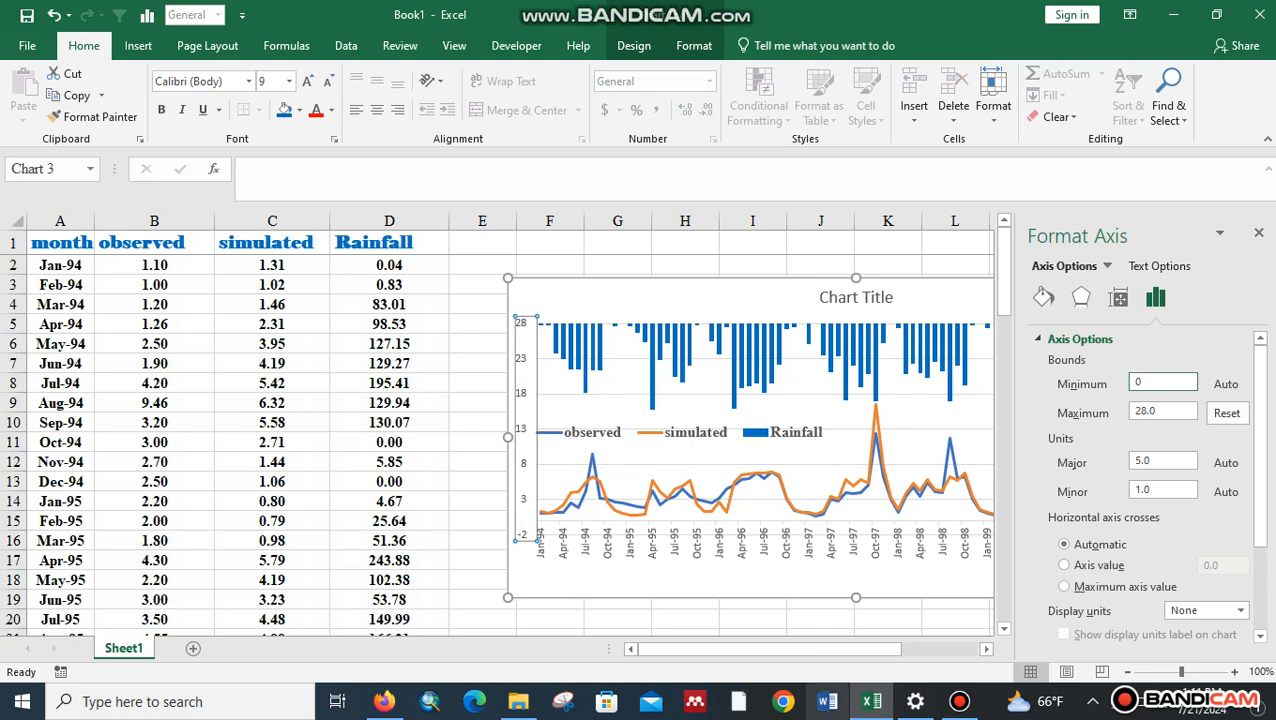
click(822, 631)
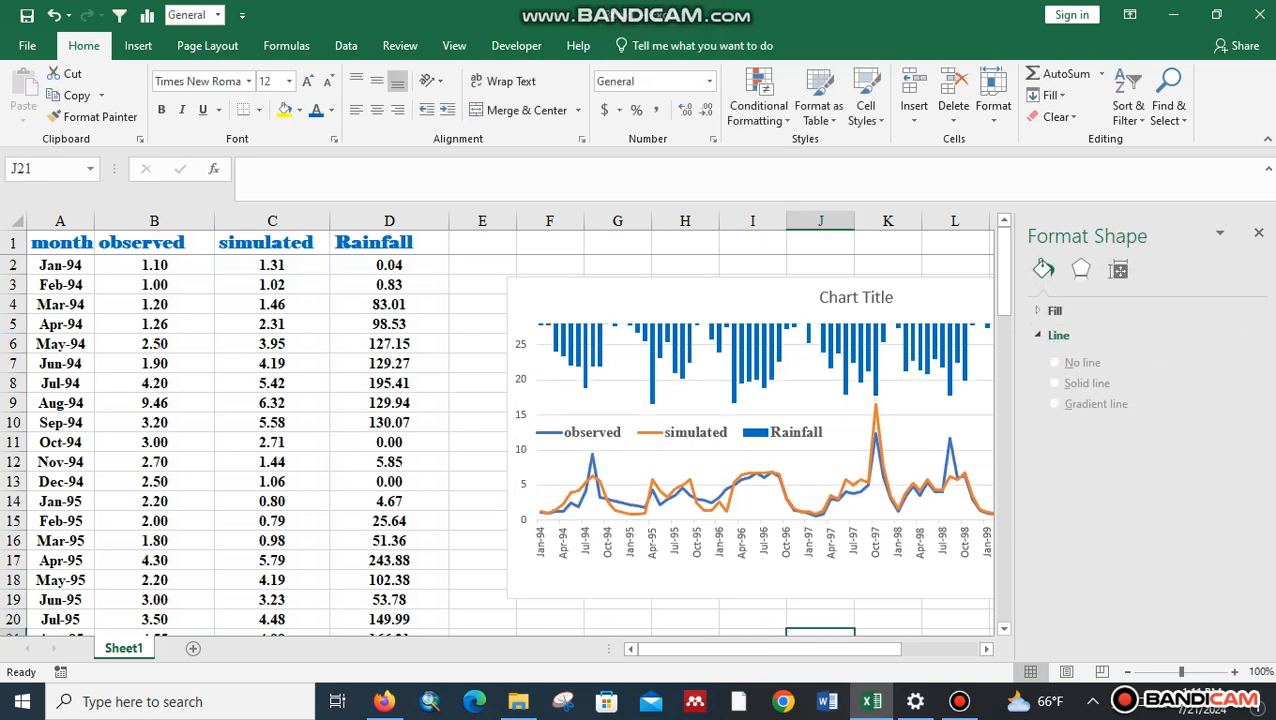
click(1258, 232)
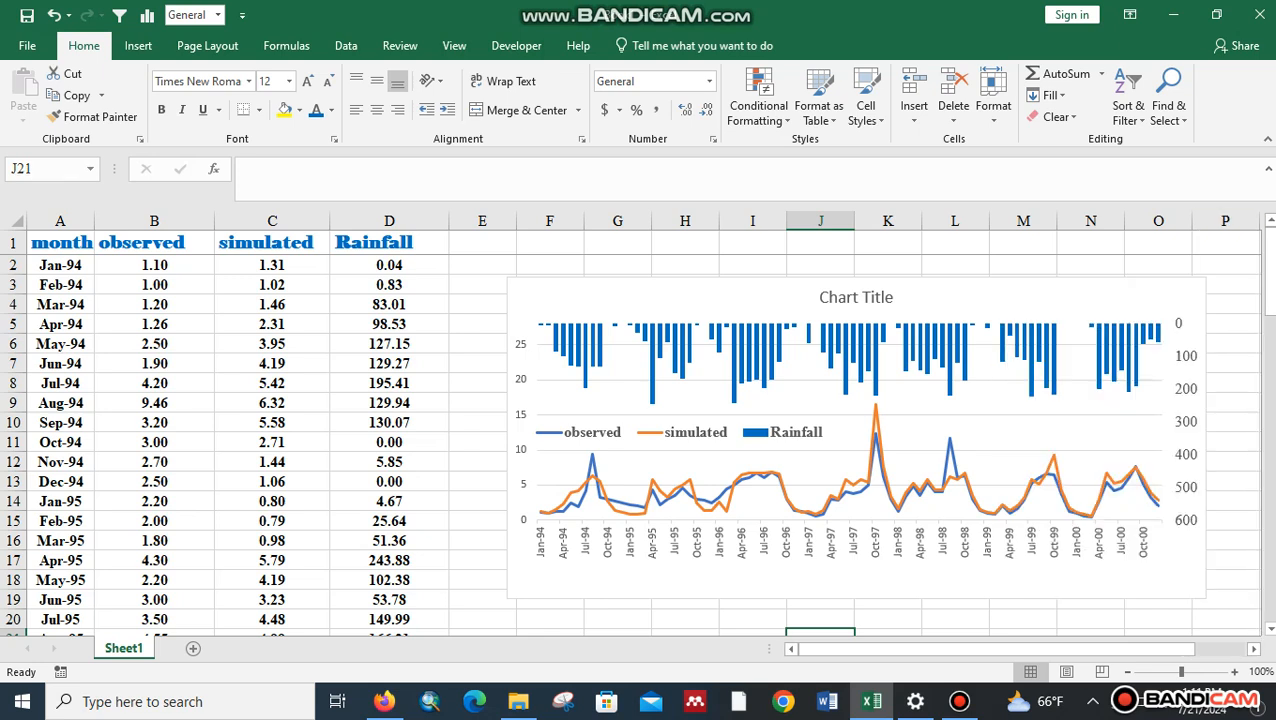
Format the primary vertical axis labels in bold Times New Roman, size 12
click(521, 414)
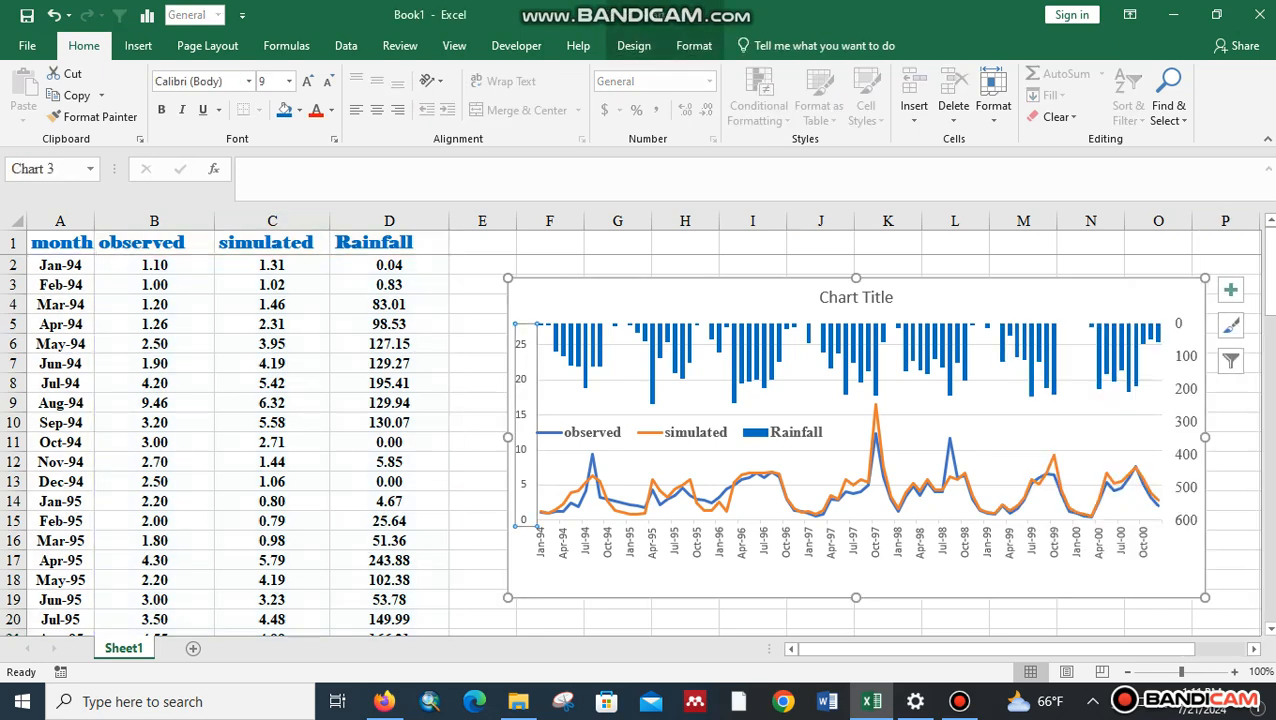
click(248, 81)
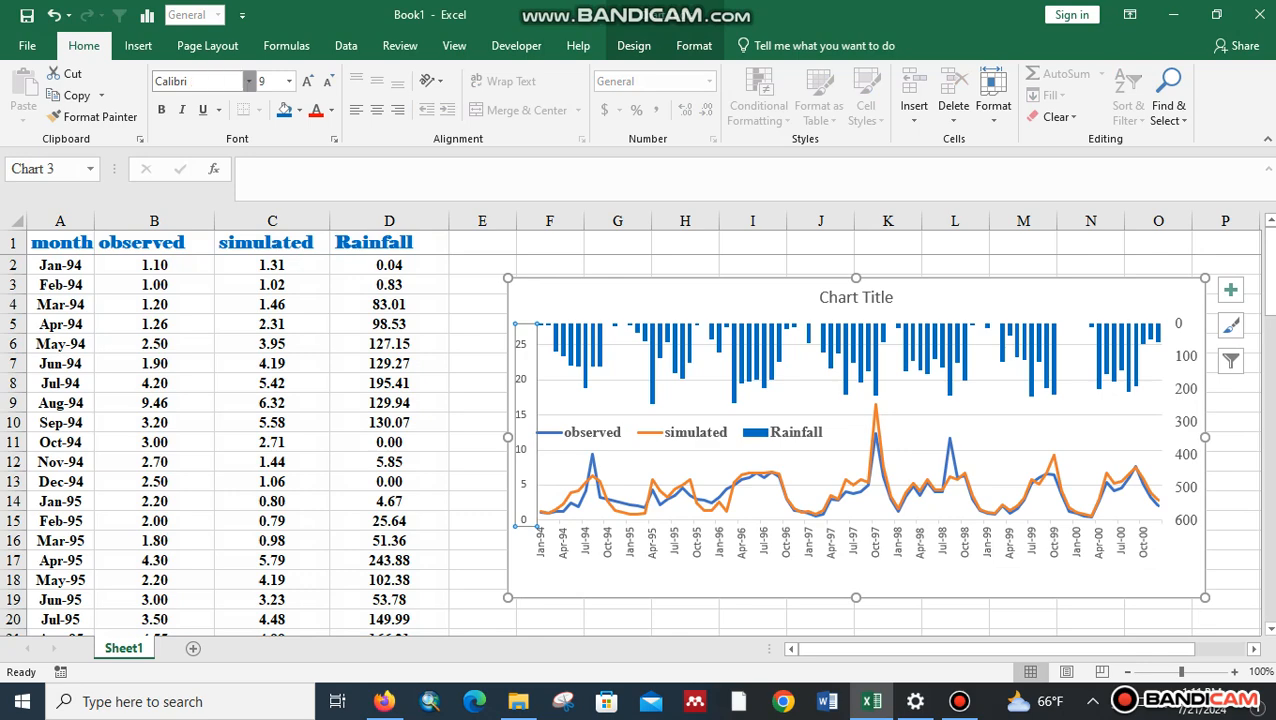
click(250, 196)
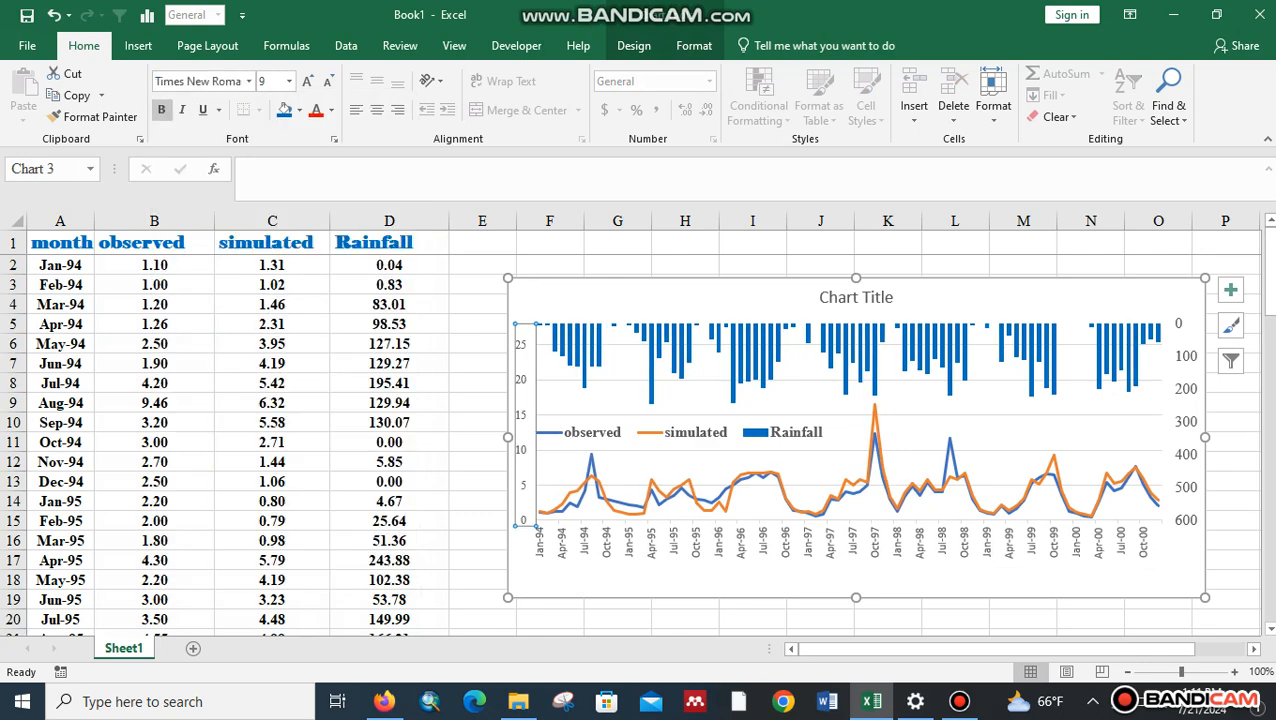
click(162, 110)
click(307, 81)
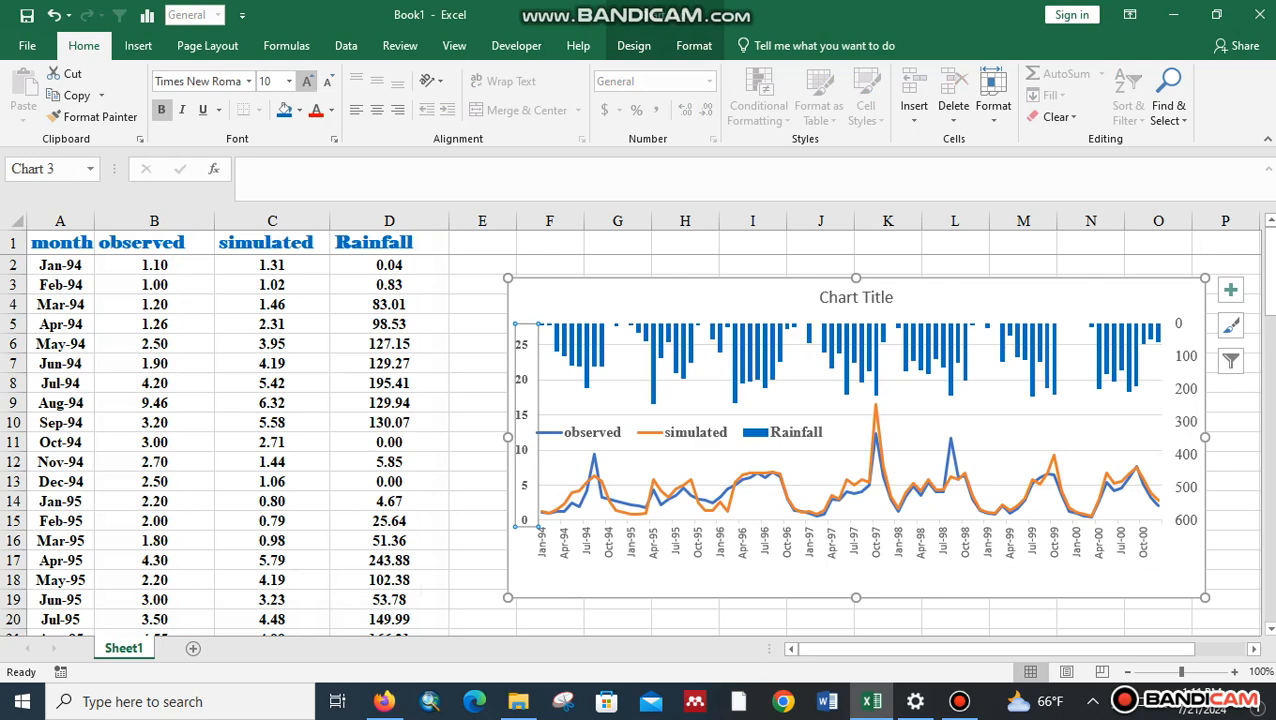
click(307, 81)
click(307, 81)
click(307, 81)
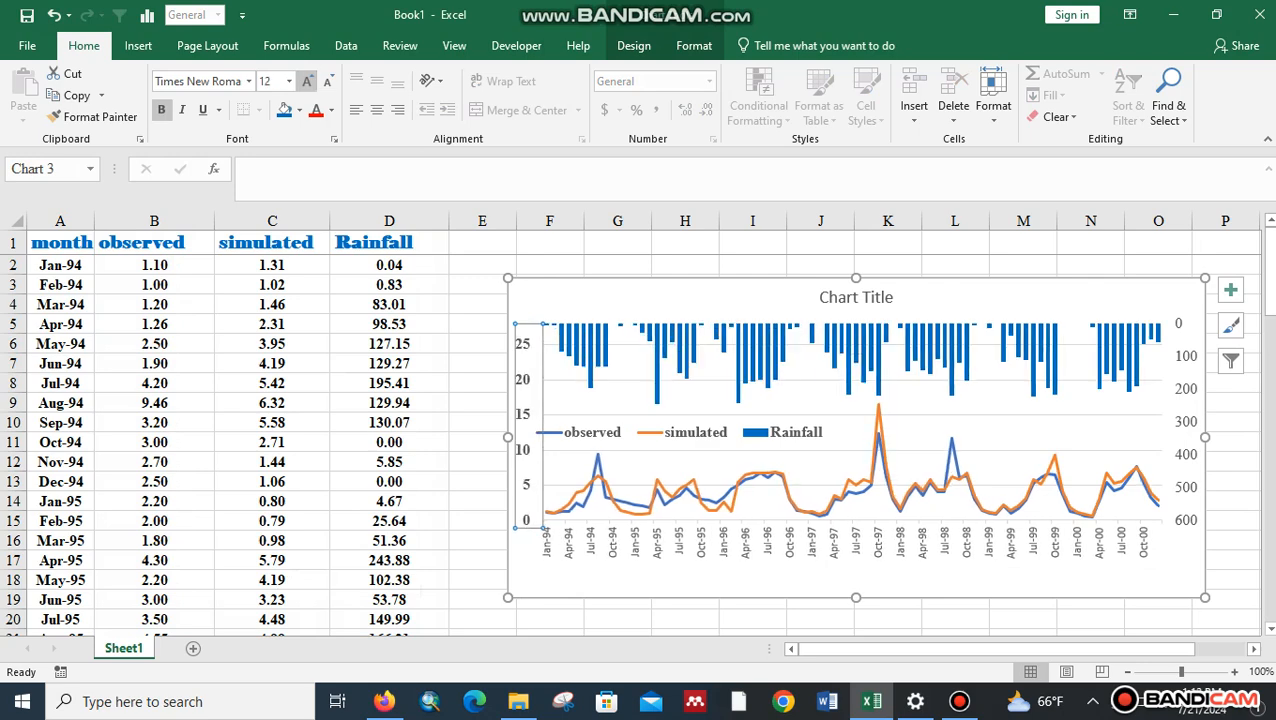
Format the horizontal month axis labels in Times New Roman, size 12
click(746, 543)
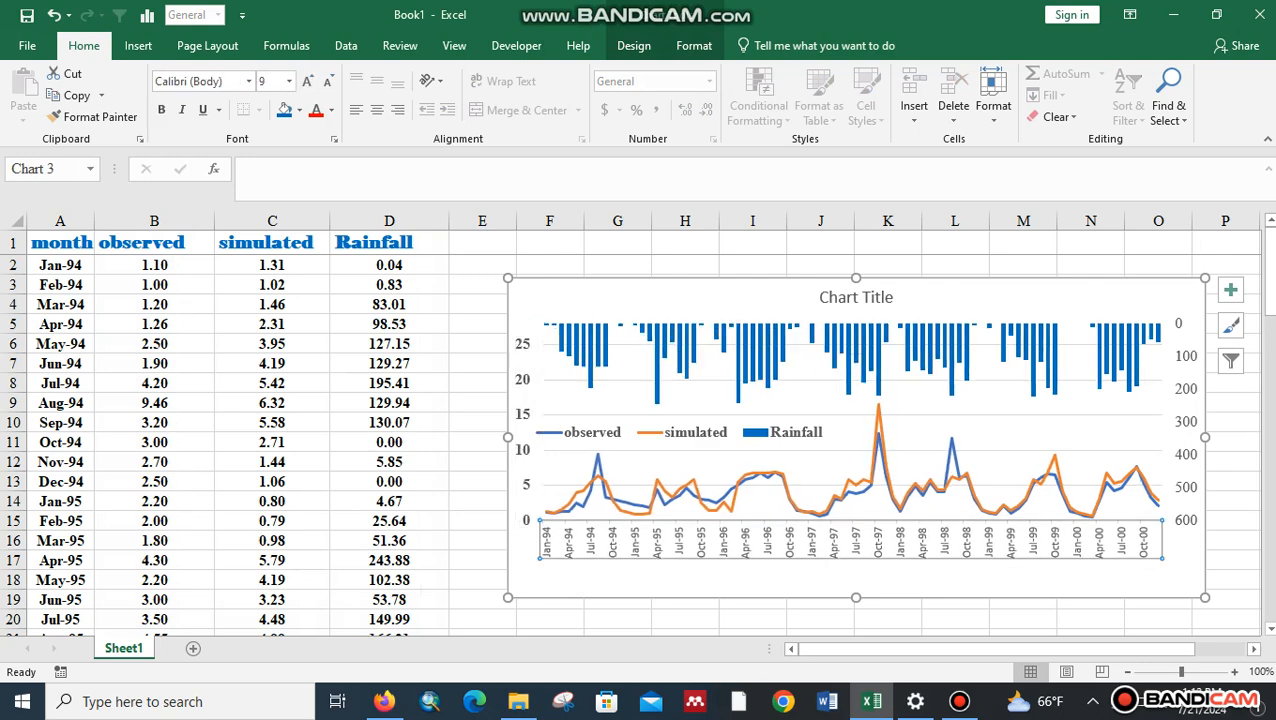
right_click(826, 550)
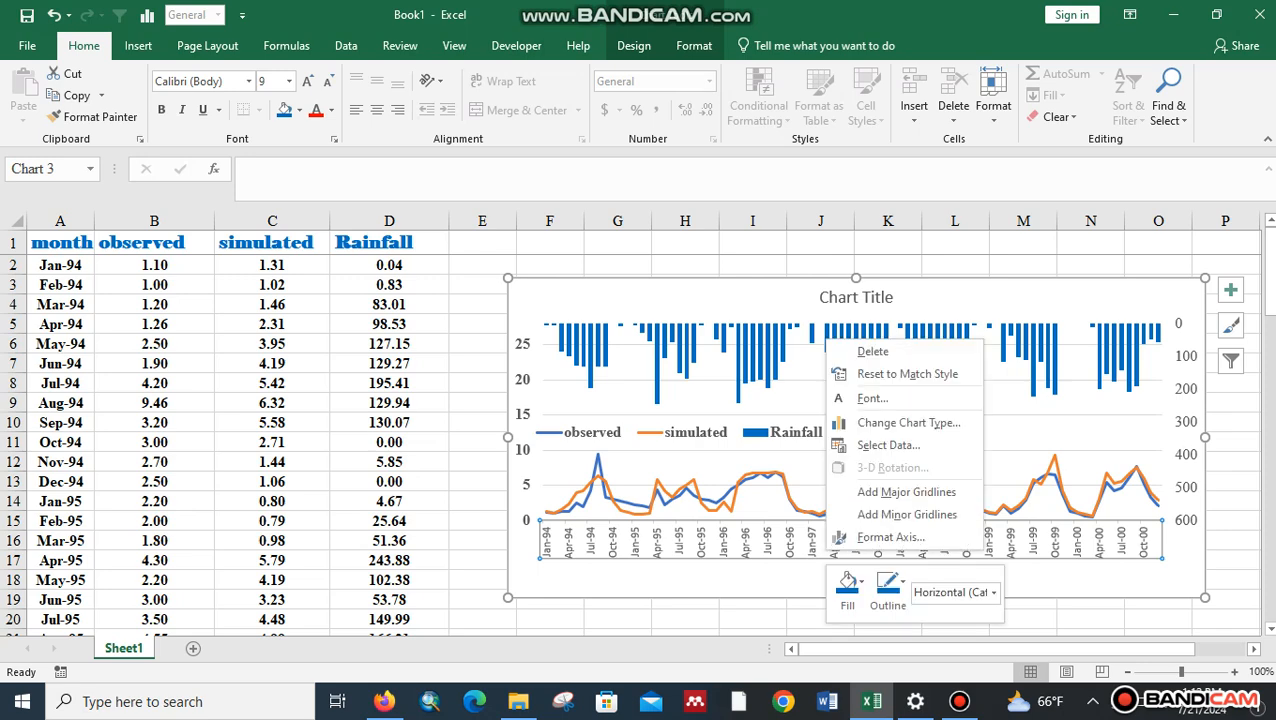
click(307, 82)
click(307, 82)
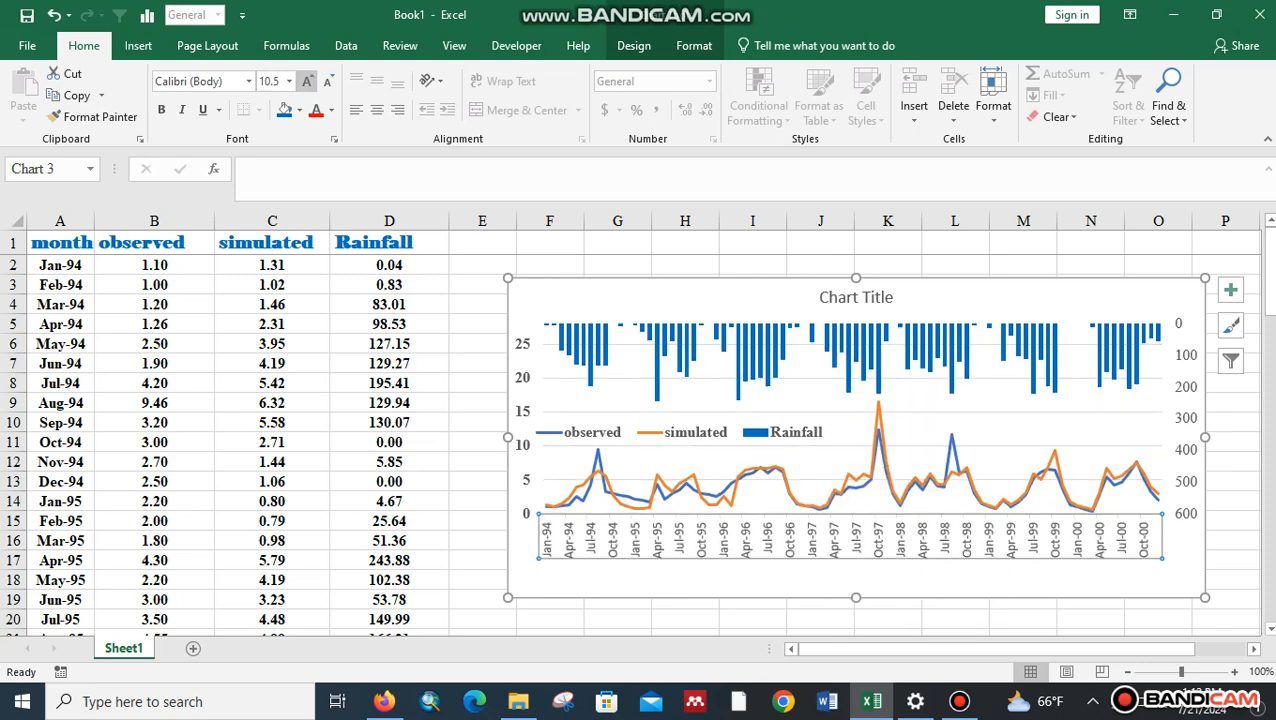
click(307, 82)
click(307, 82)
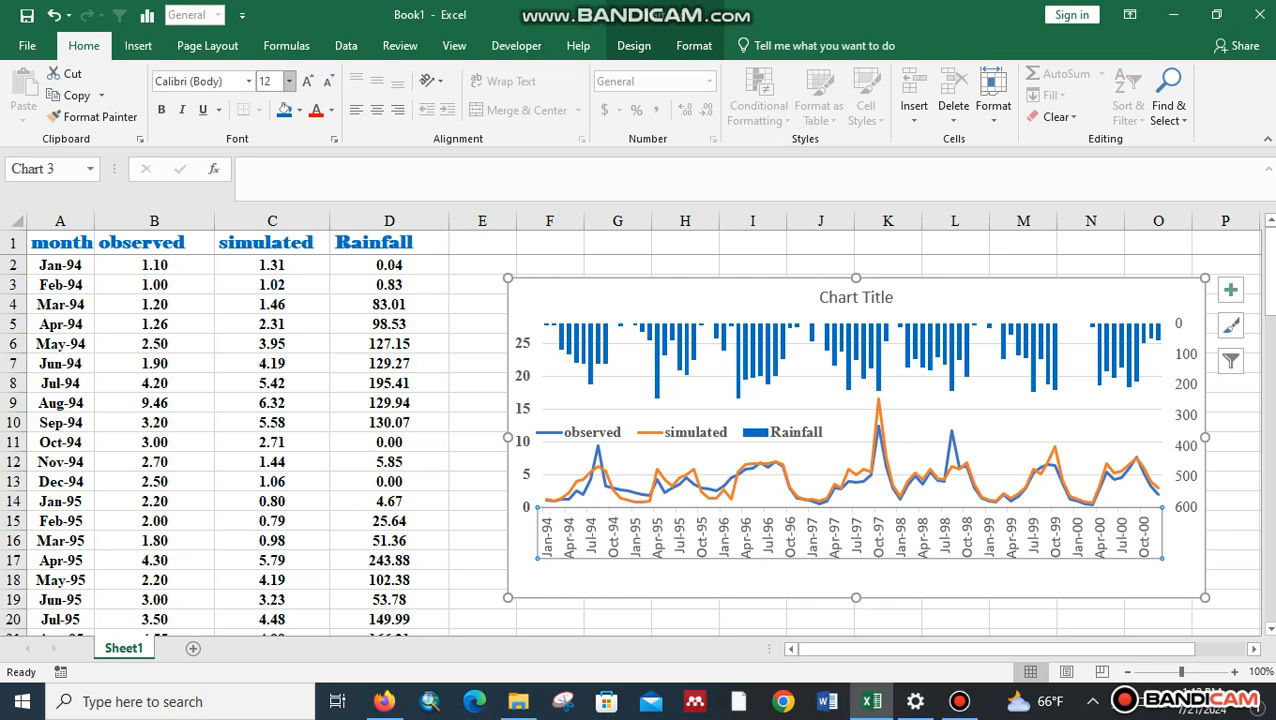
click(248, 81)
click(230, 194)
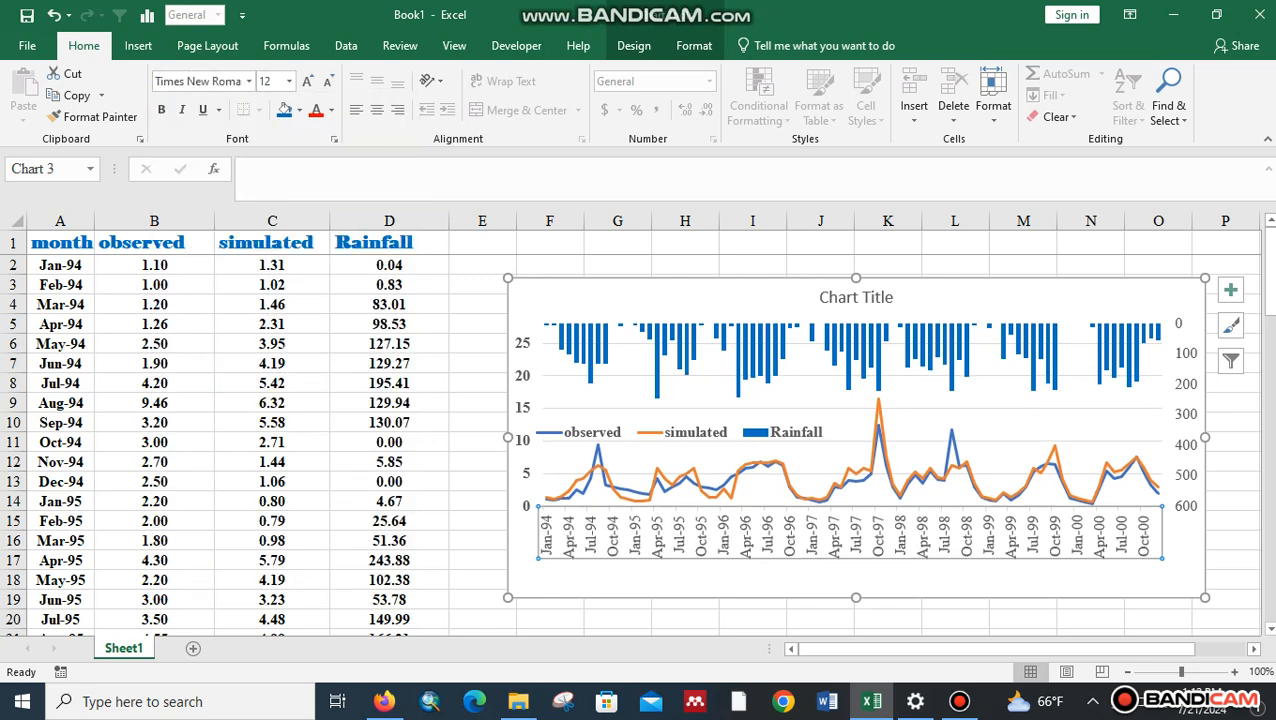
click(930, 346)
right_click(930, 346)
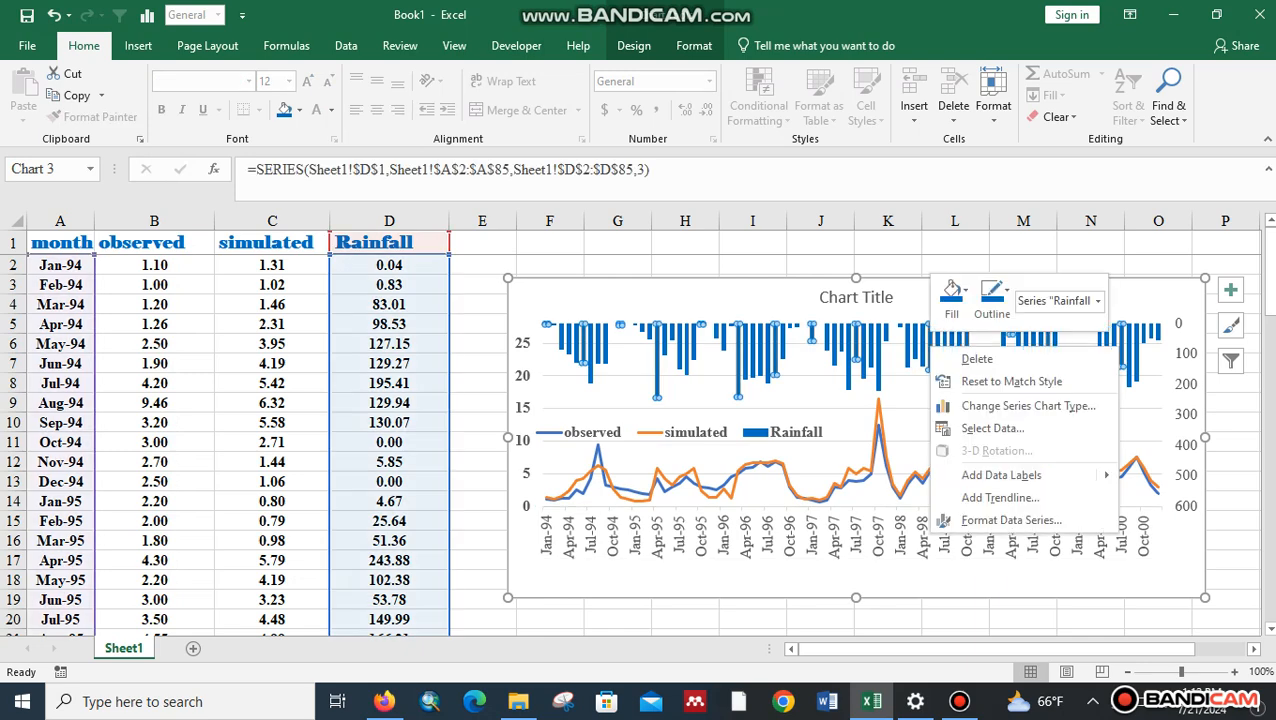
key(Escape)
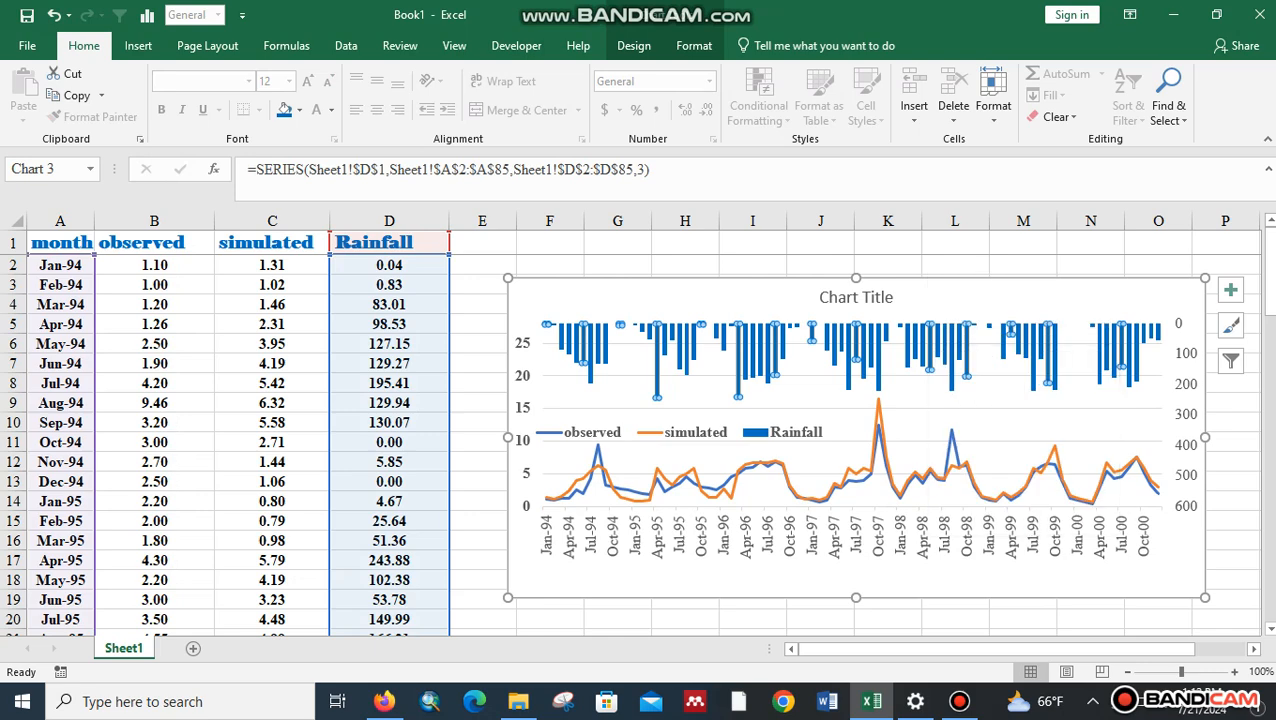
click(908, 346)
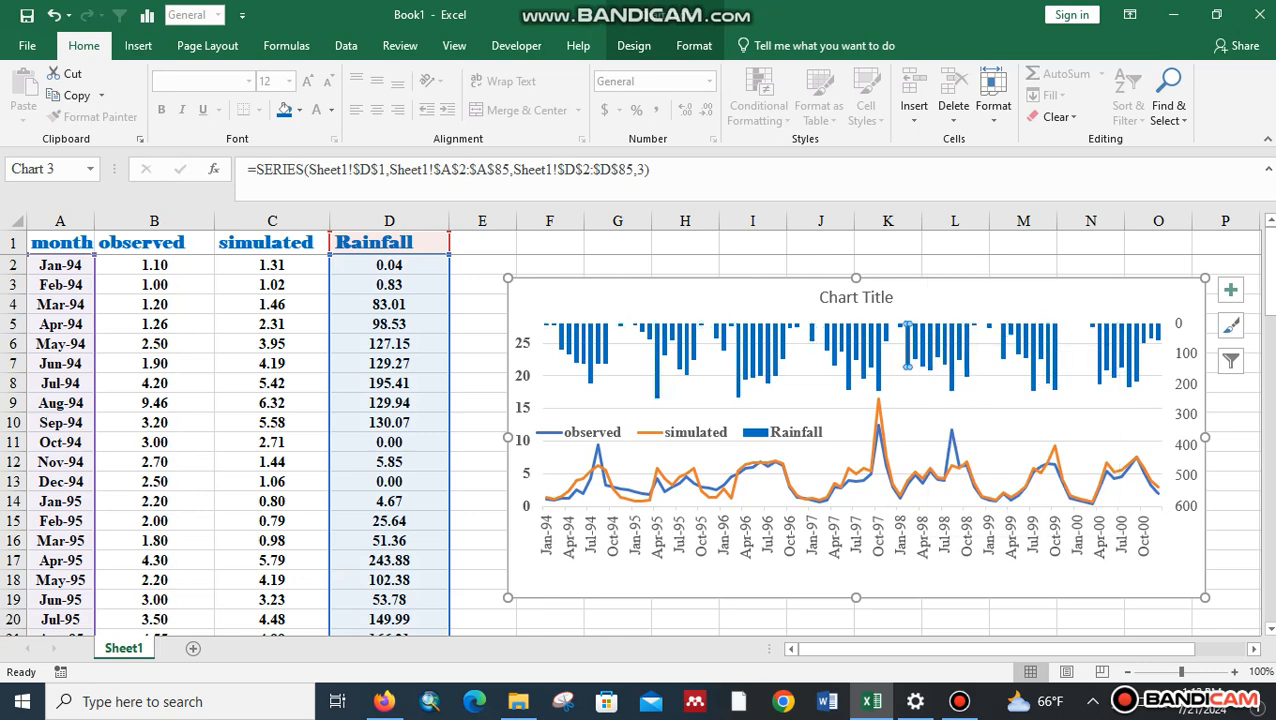
right_click(913, 328)
key(Escape)
click(768, 352)
click(790, 392)
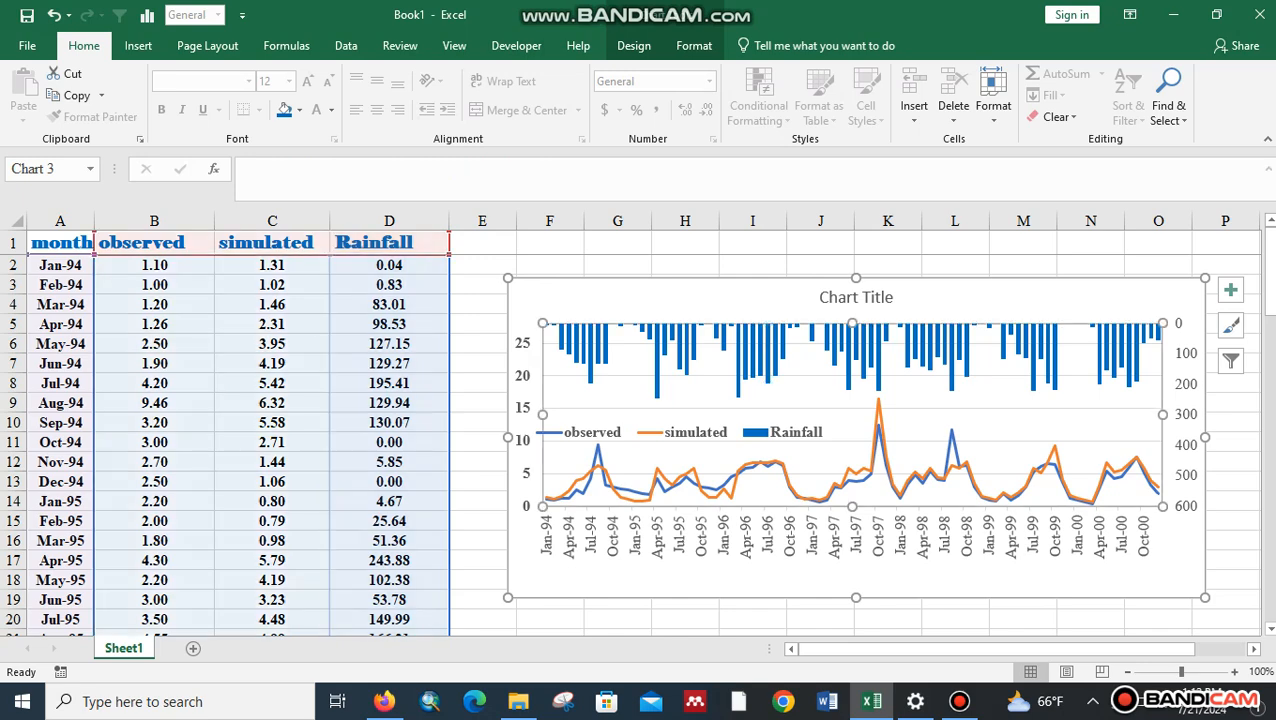
key(Escape)
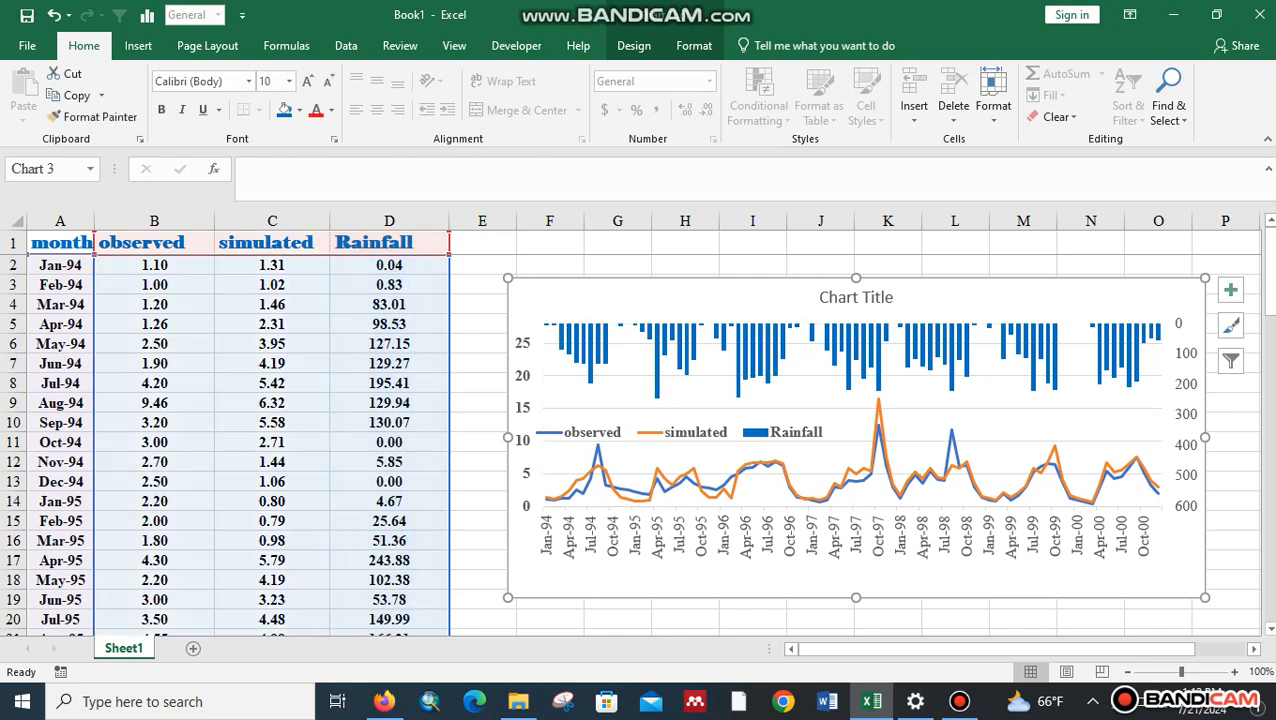
Widen the chart to reach further into column P, and try to recolour the simulated series with a standard Green fill
drag(1205, 437, 1239, 437)
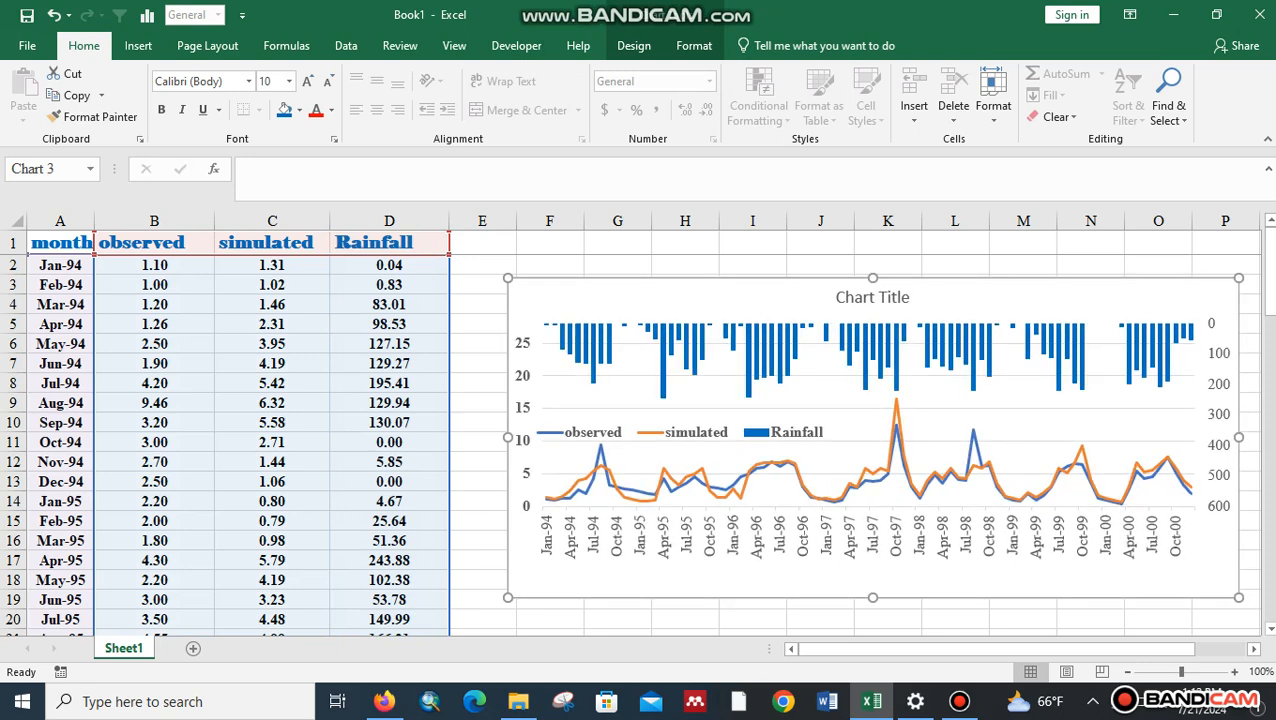
click(897, 412)
right_click(869, 467)
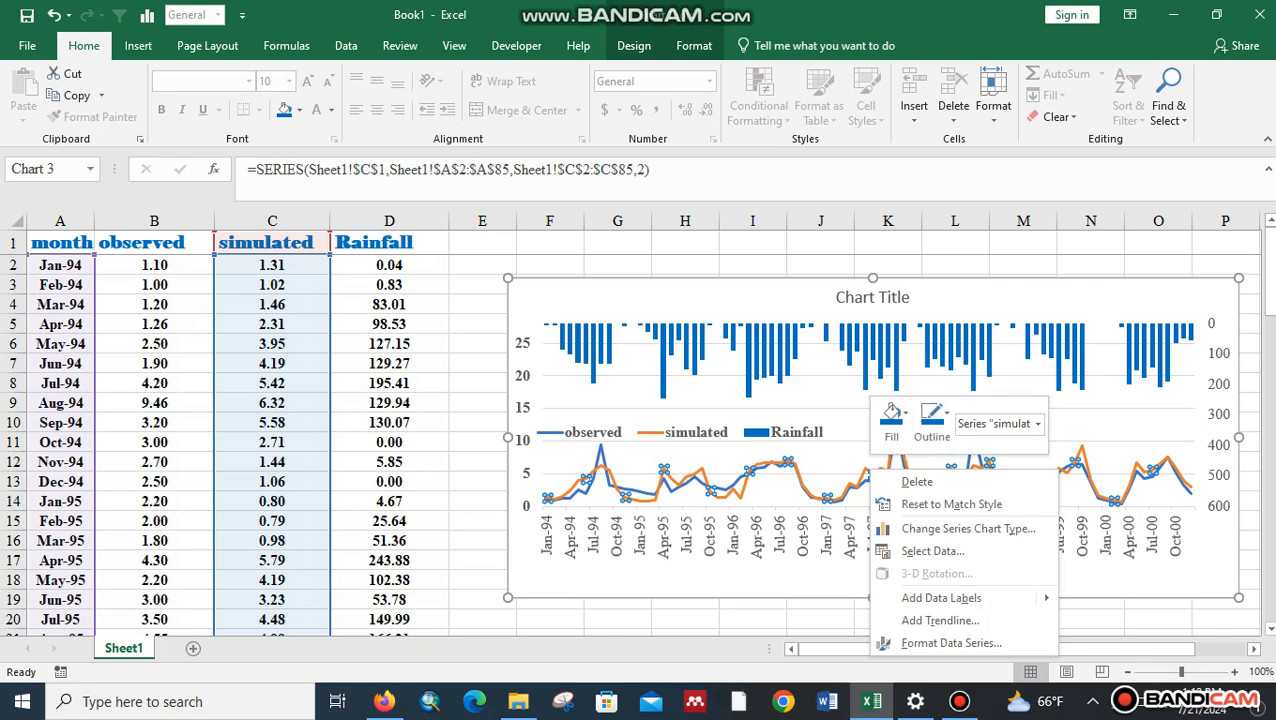
click(299, 110)
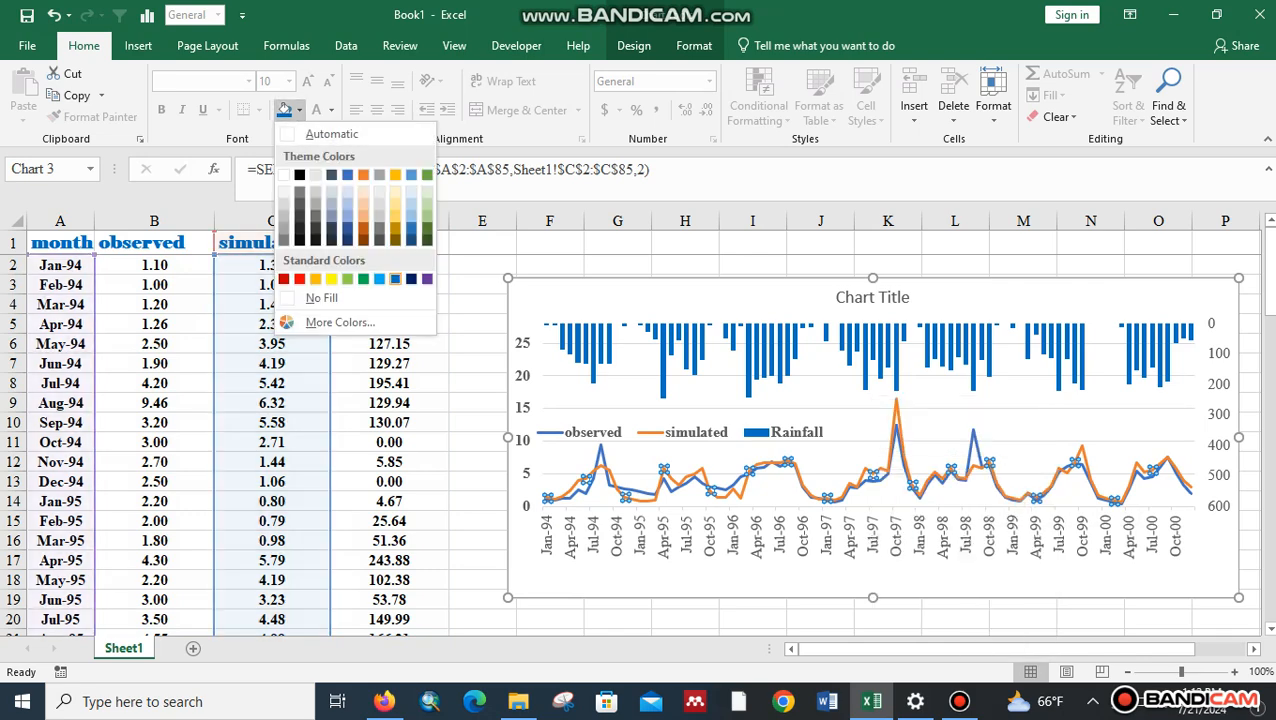
click(363, 278)
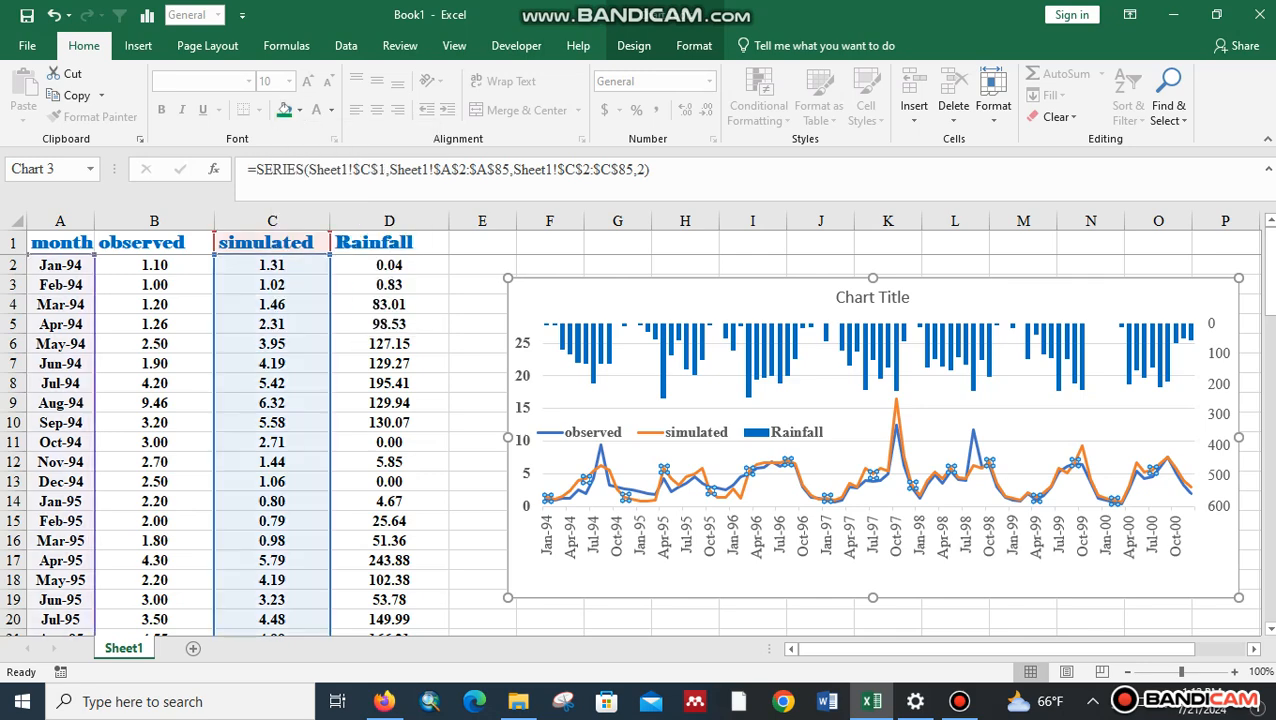
click(480, 501)
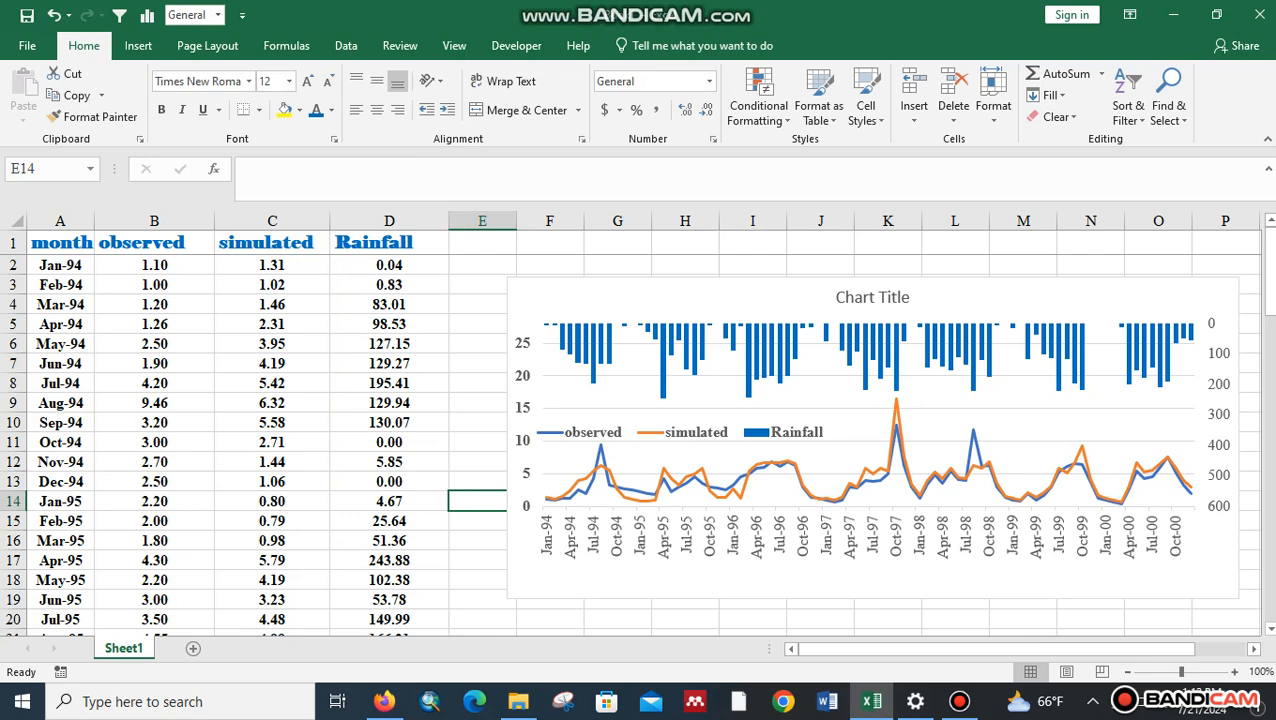
Move the chart up and left so it sits directly beside the data, starting at column E
click(872, 297)
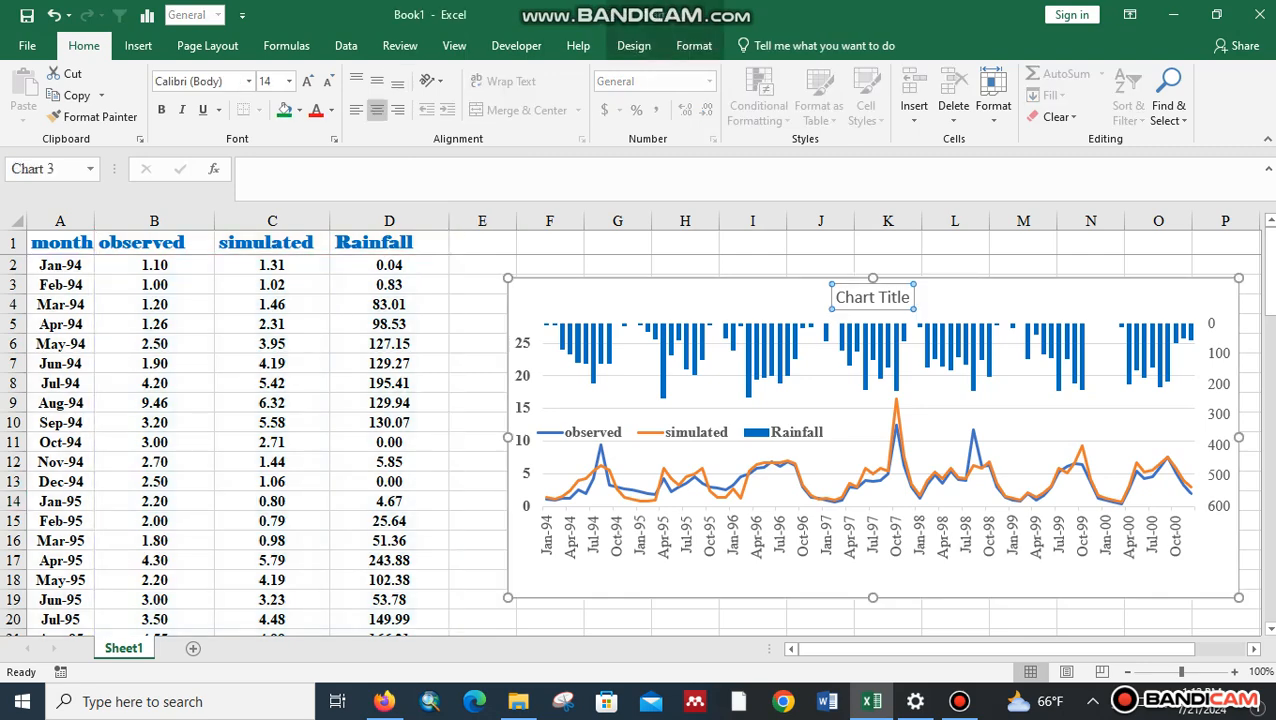
click(836, 297)
drag(780, 298, 718, 265)
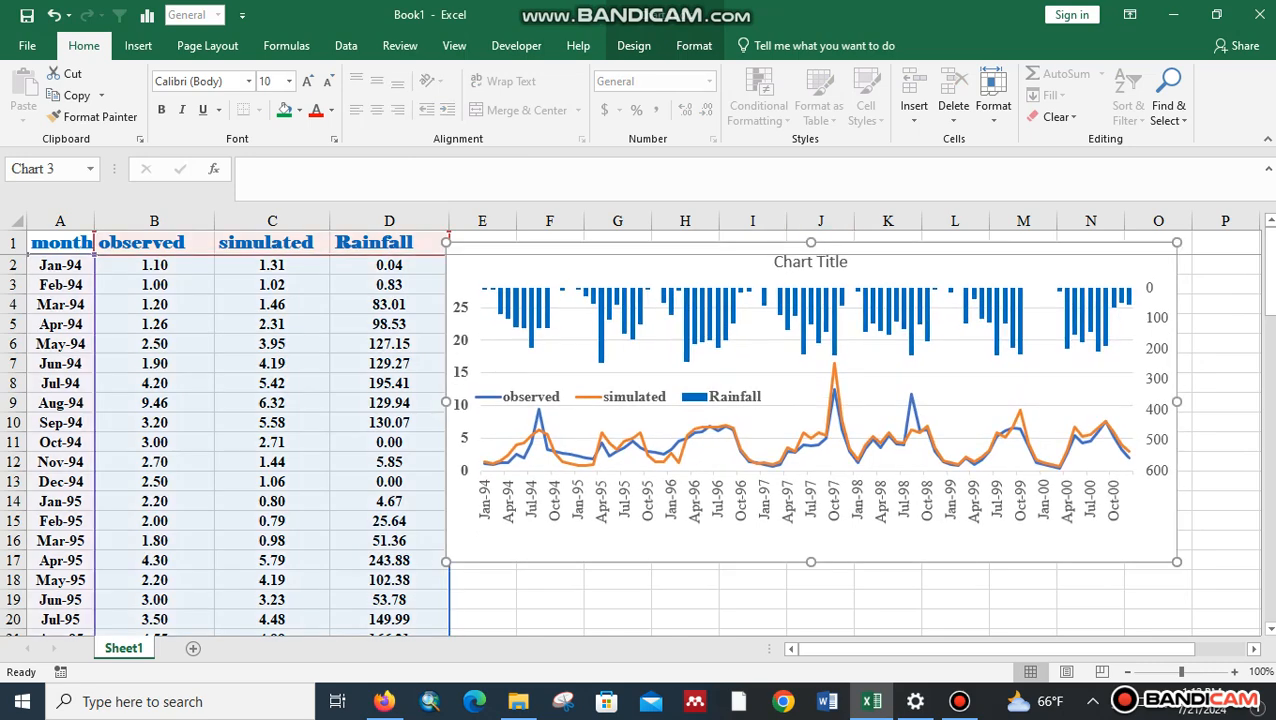
Add axis titles to the chart's horizontal and both vertical axes
click(1225, 383)
click(1157, 379)
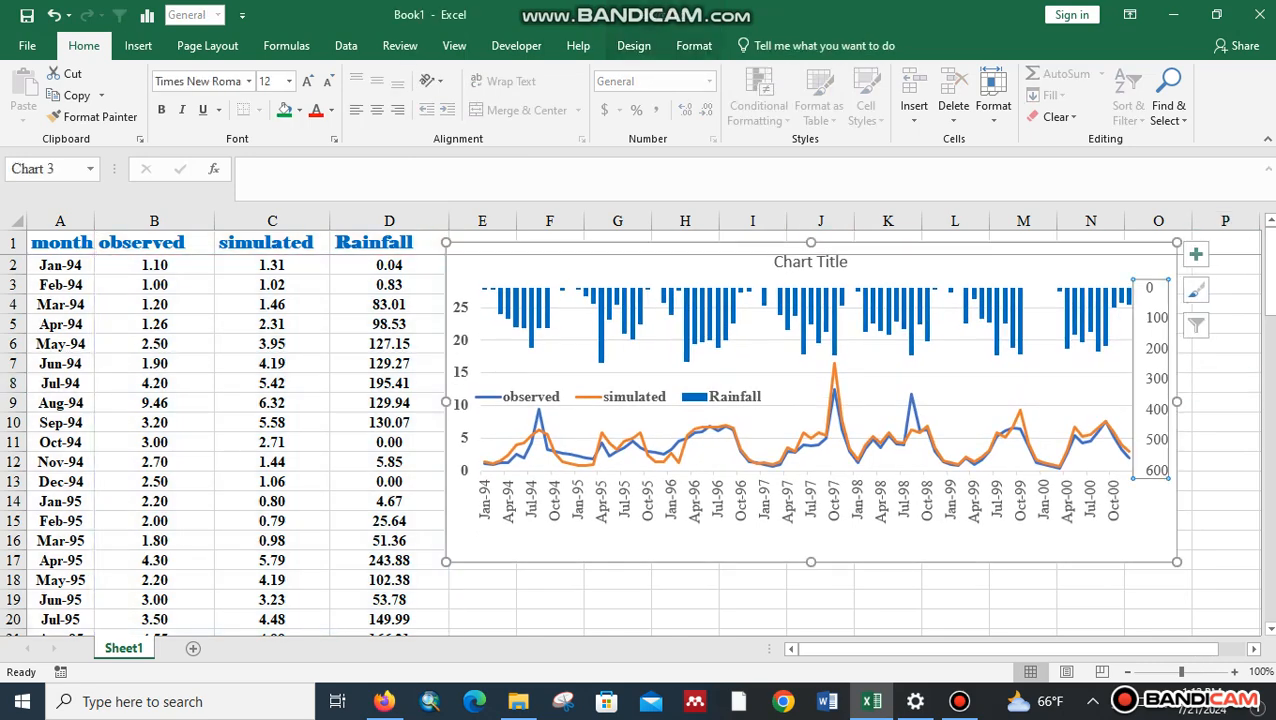
click(1201, 254)
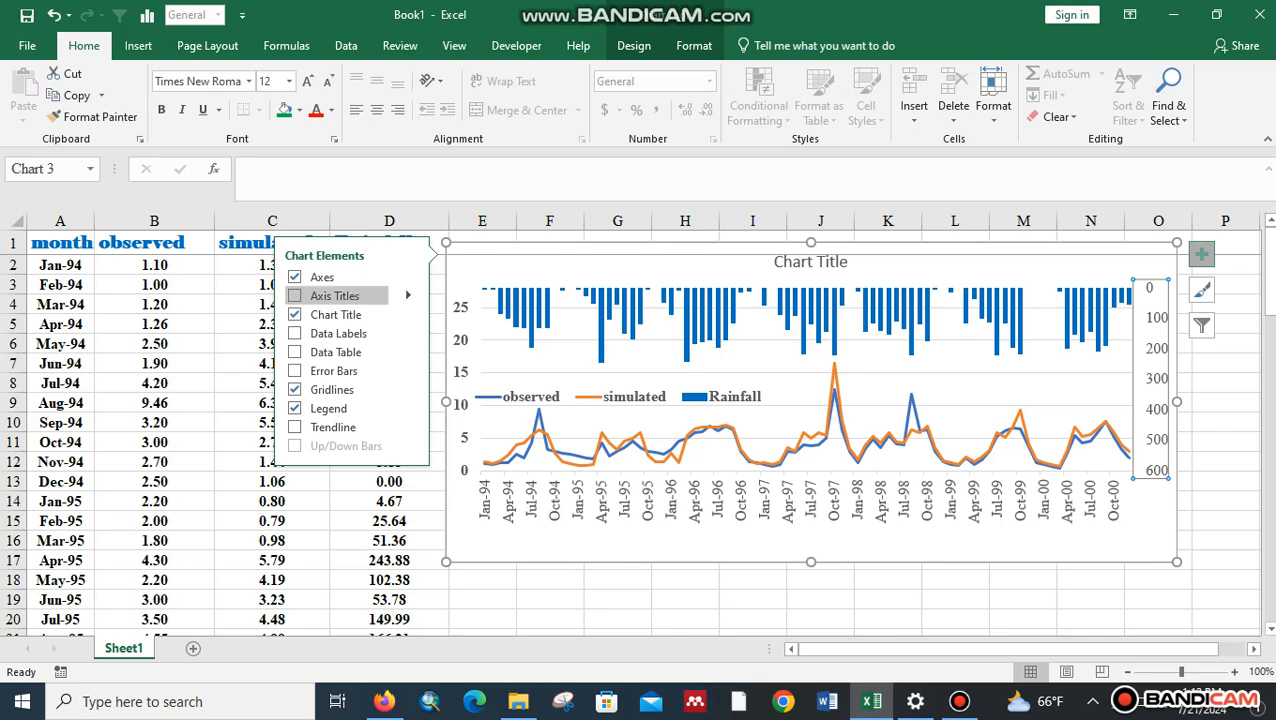
click(295, 296)
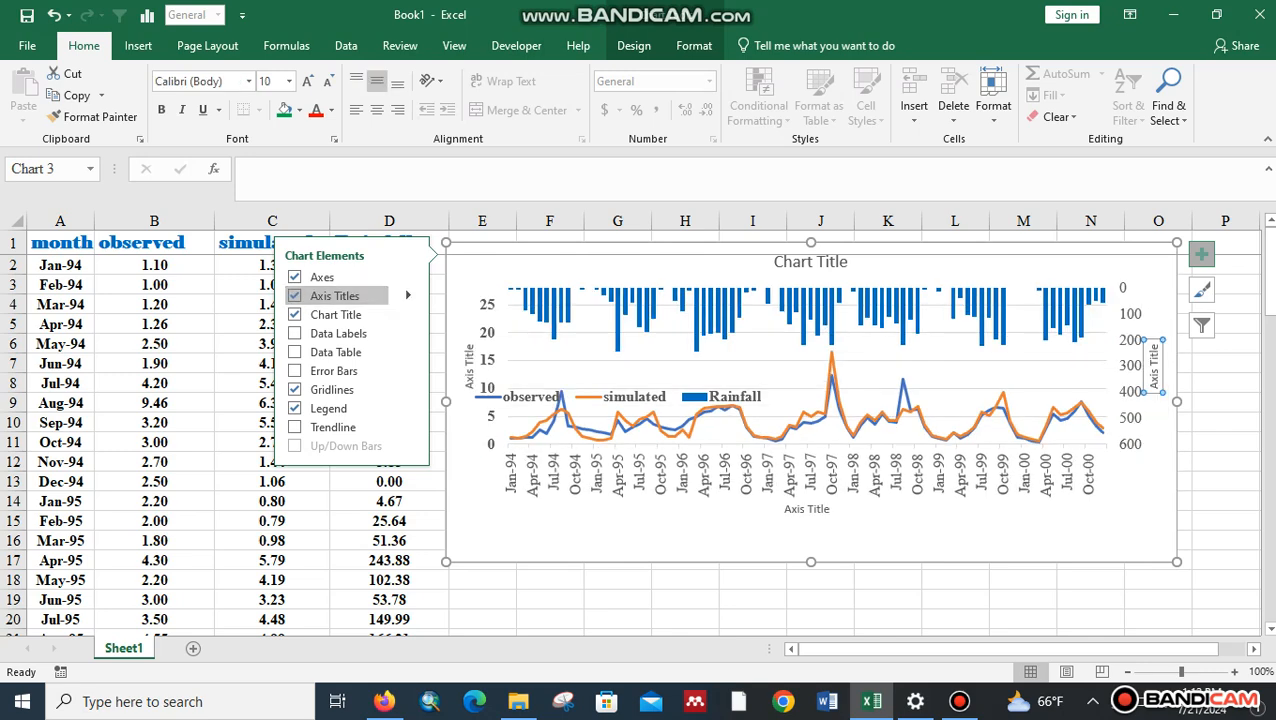
click(617, 619)
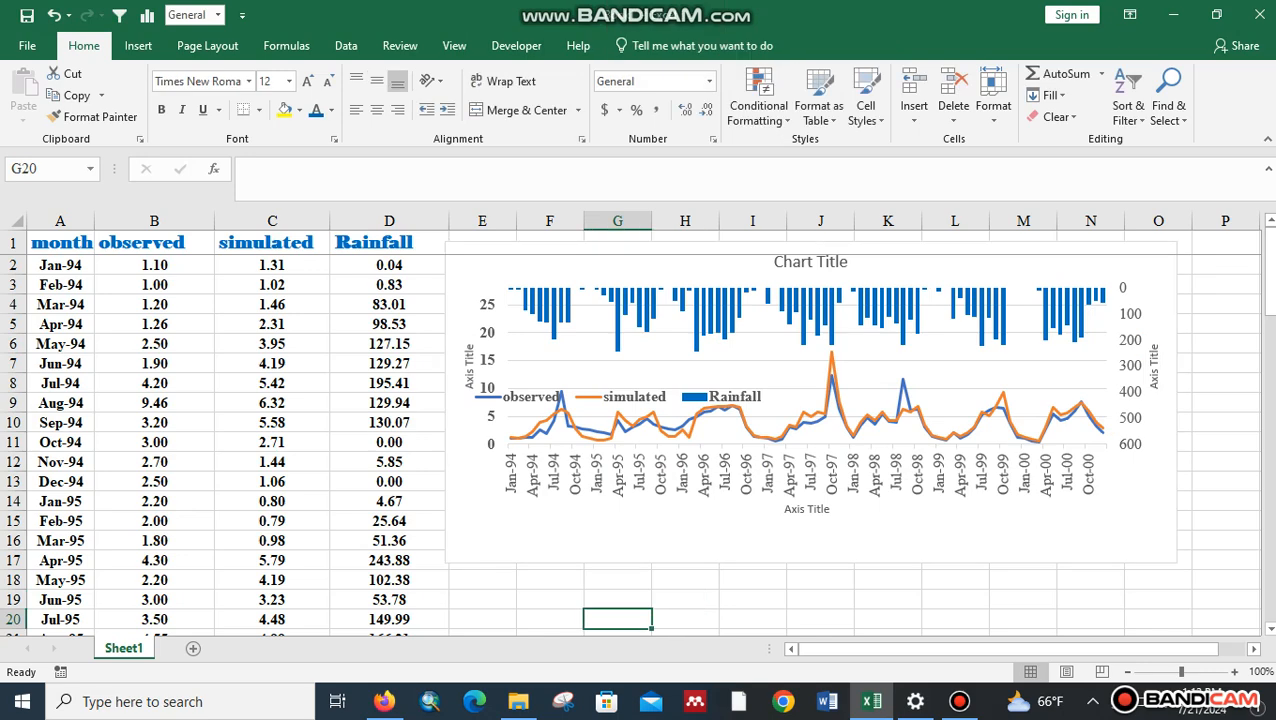
Set the horizontal axis title to "month" in lowercase and close the formatting options
double_click(800, 509)
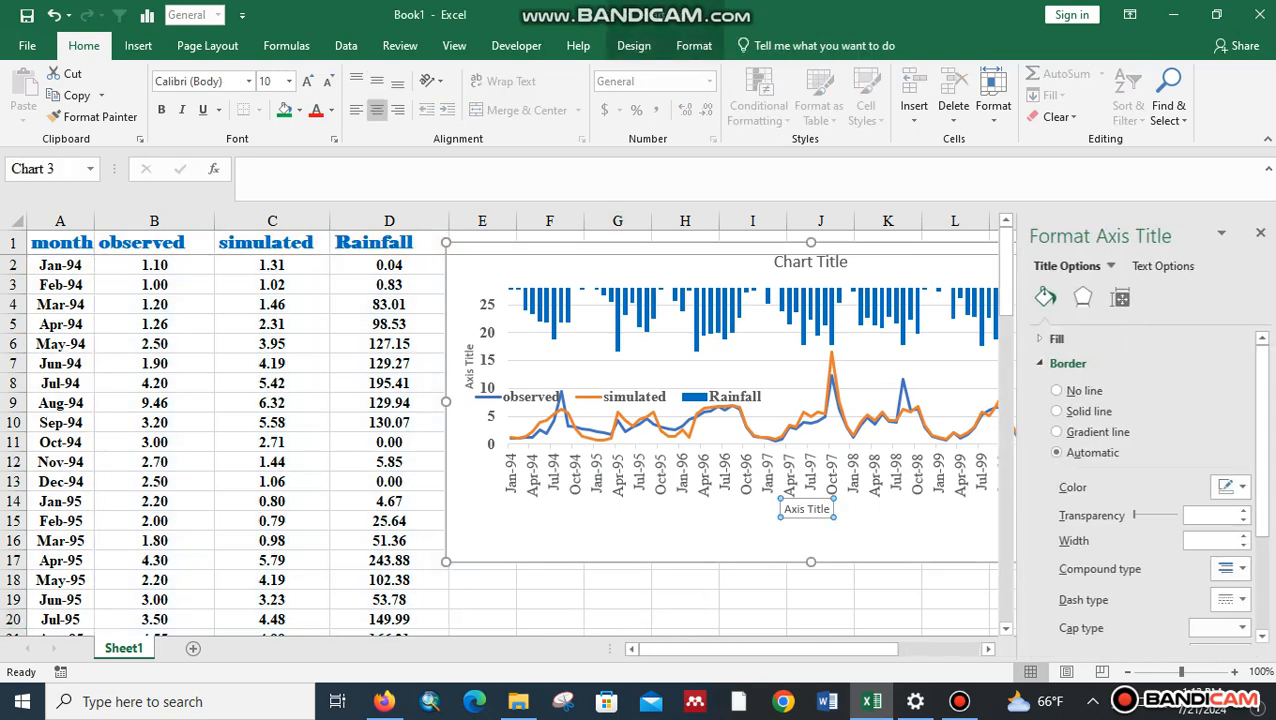
triple_click(799, 509)
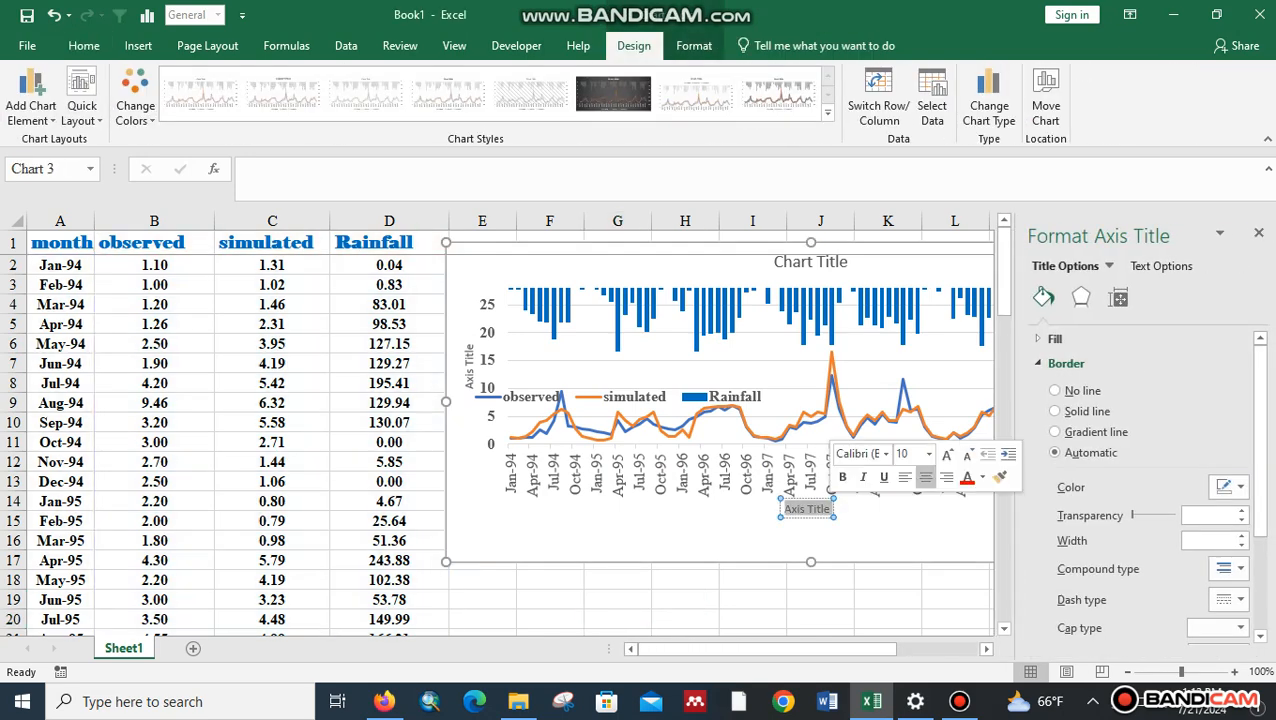
text(MON)
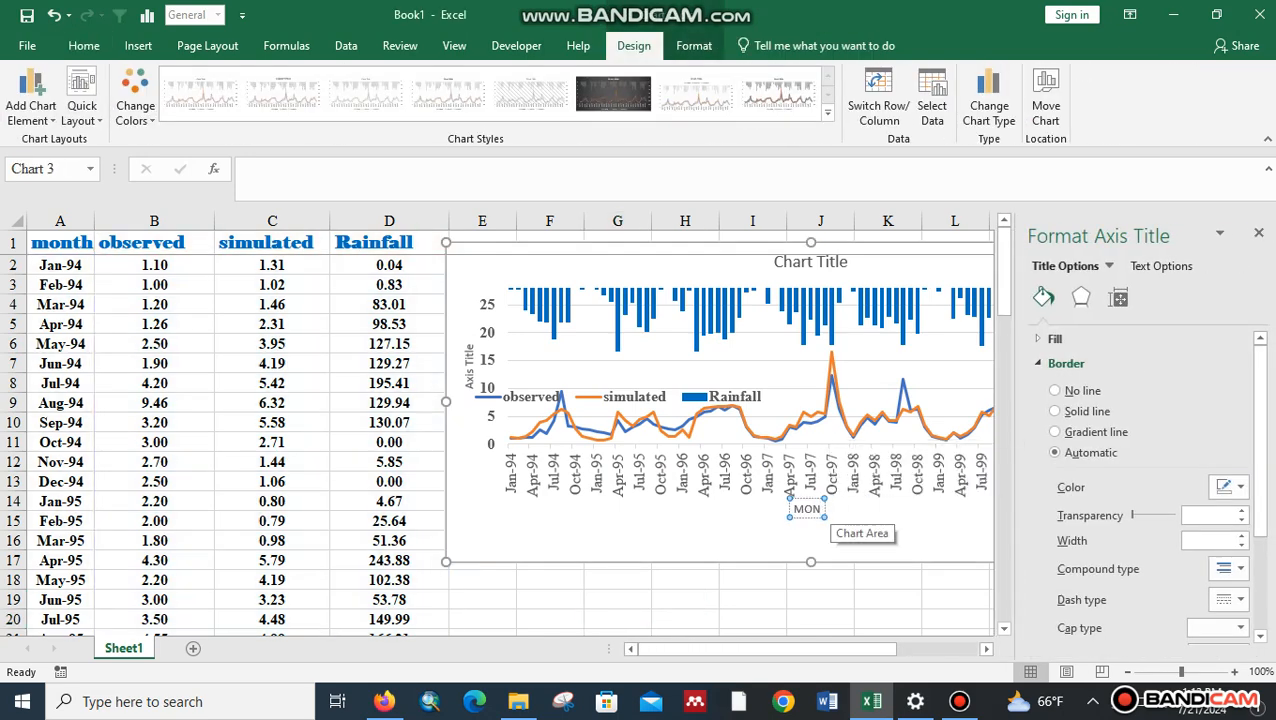
text(TH)
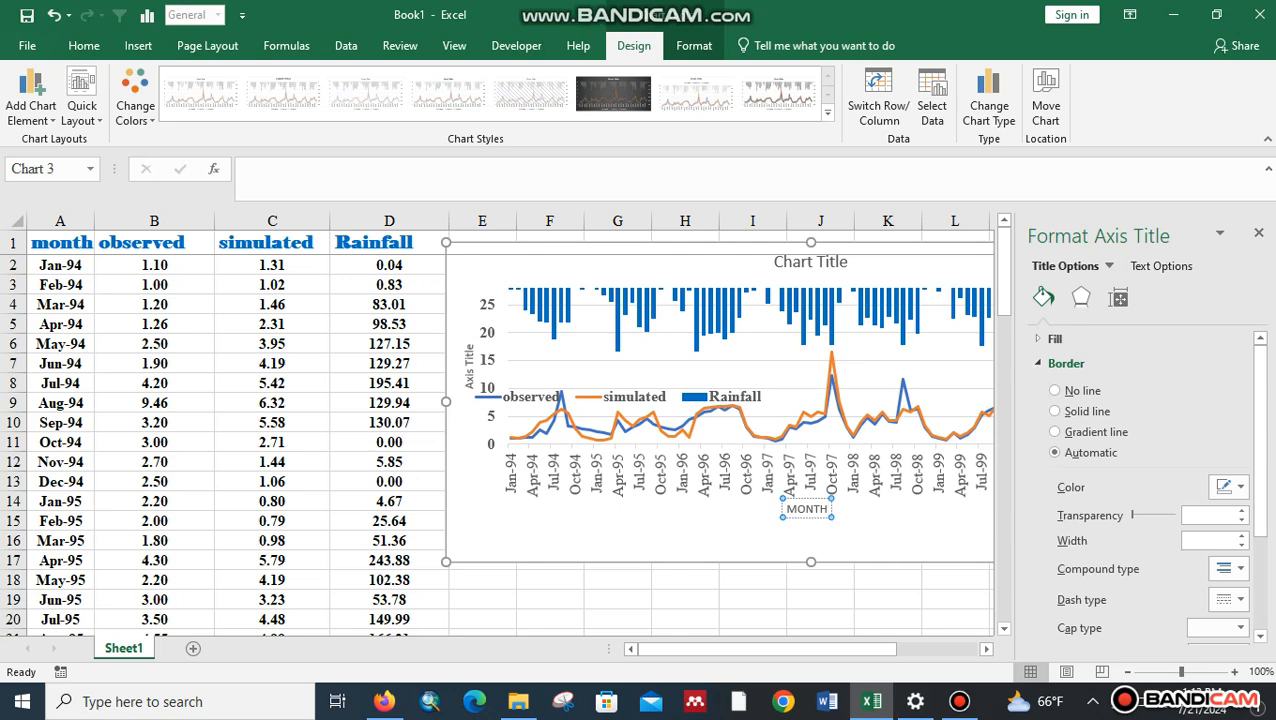
double_click(806, 509)
text(mo)
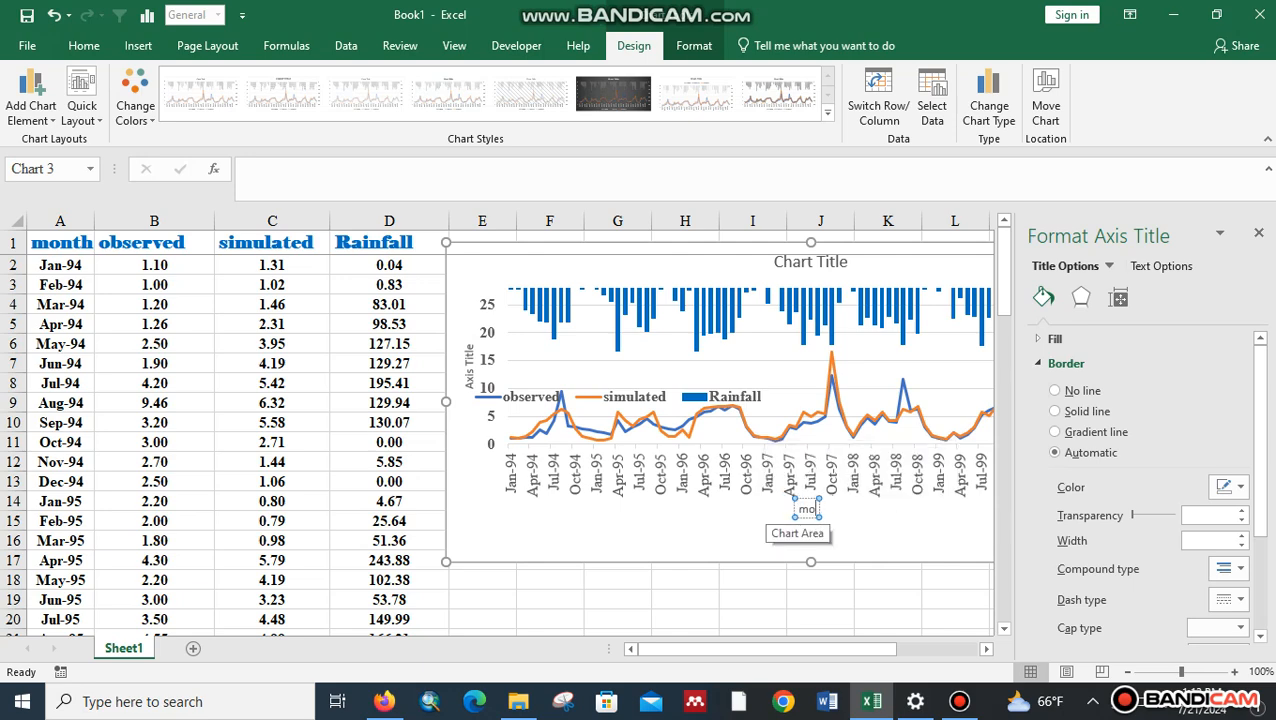
text(nth)
click(752, 600)
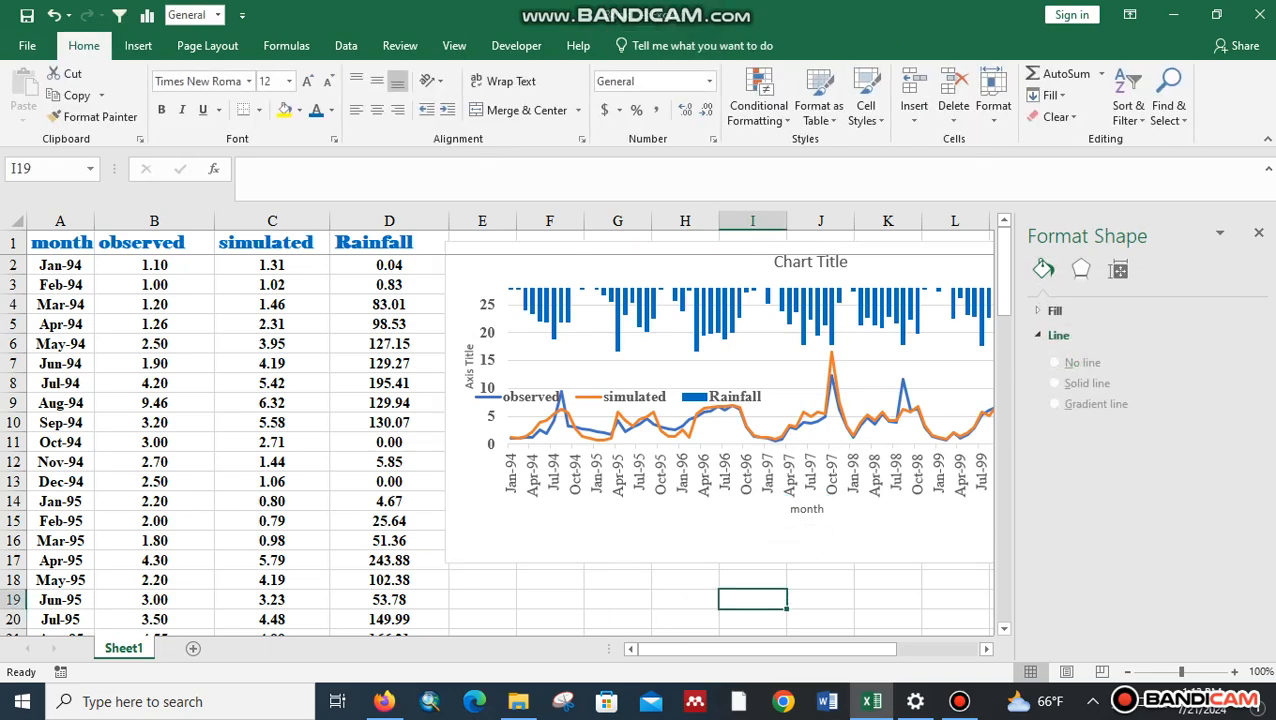
click(1258, 232)
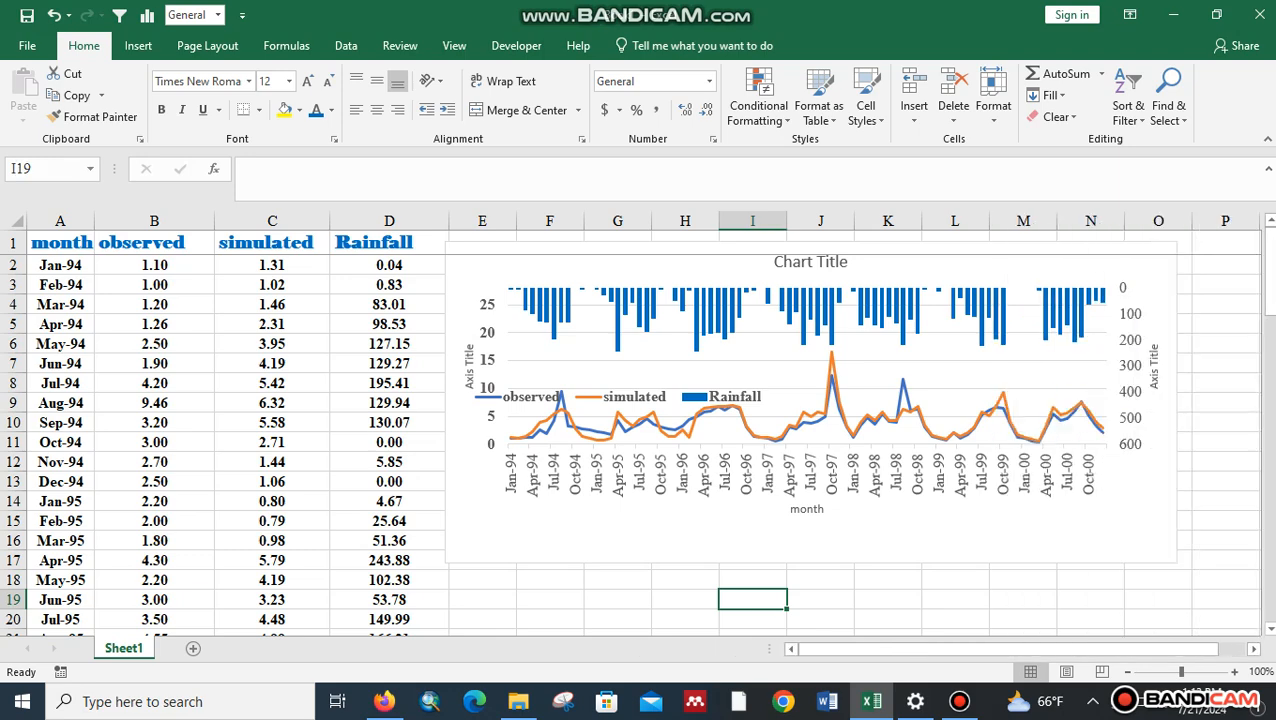
Try to replace the primary vertical axis's placeholder title with a short abbreviation of observed, and close the formatting options
triple_click(469, 367)
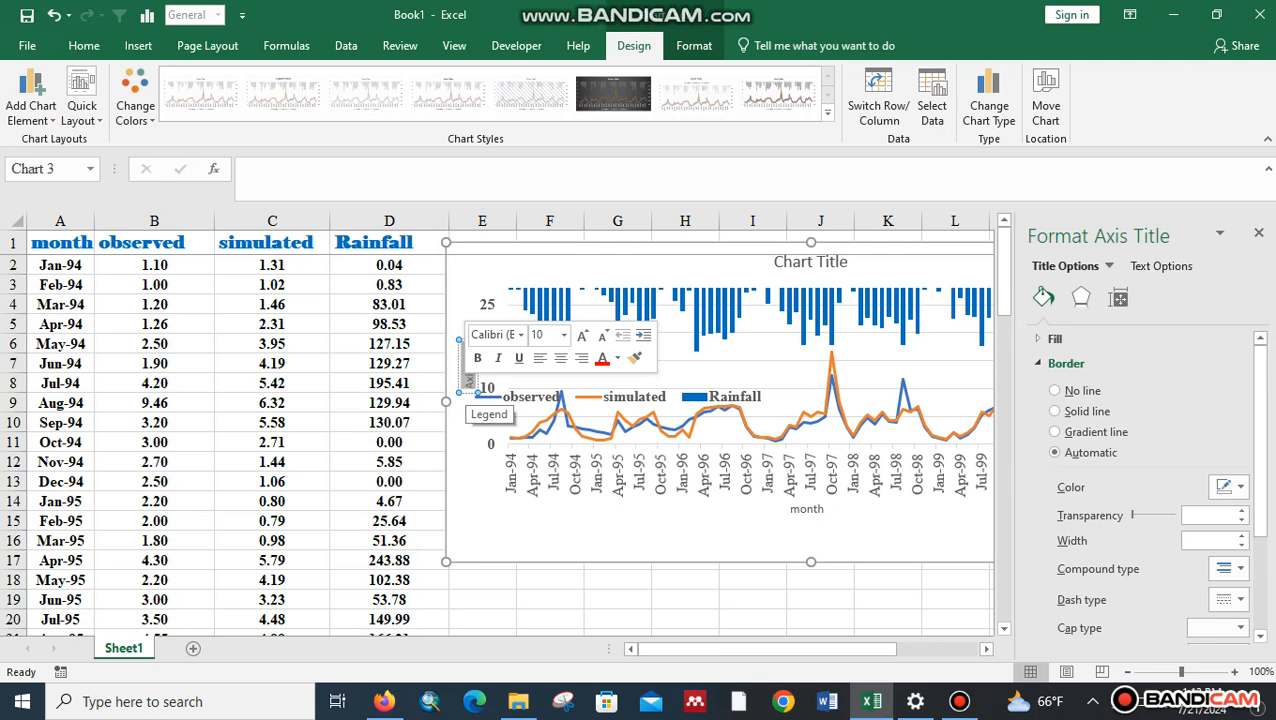
key(BackSpace)
text(o)
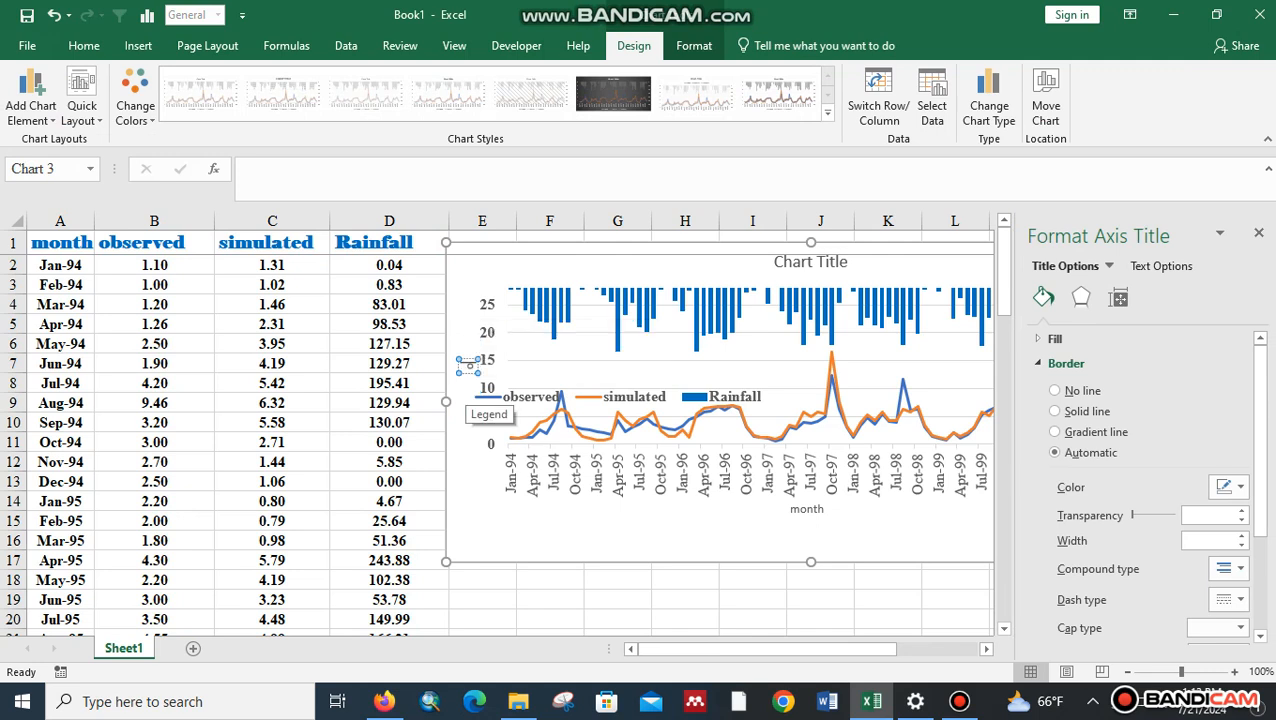
text(bs)
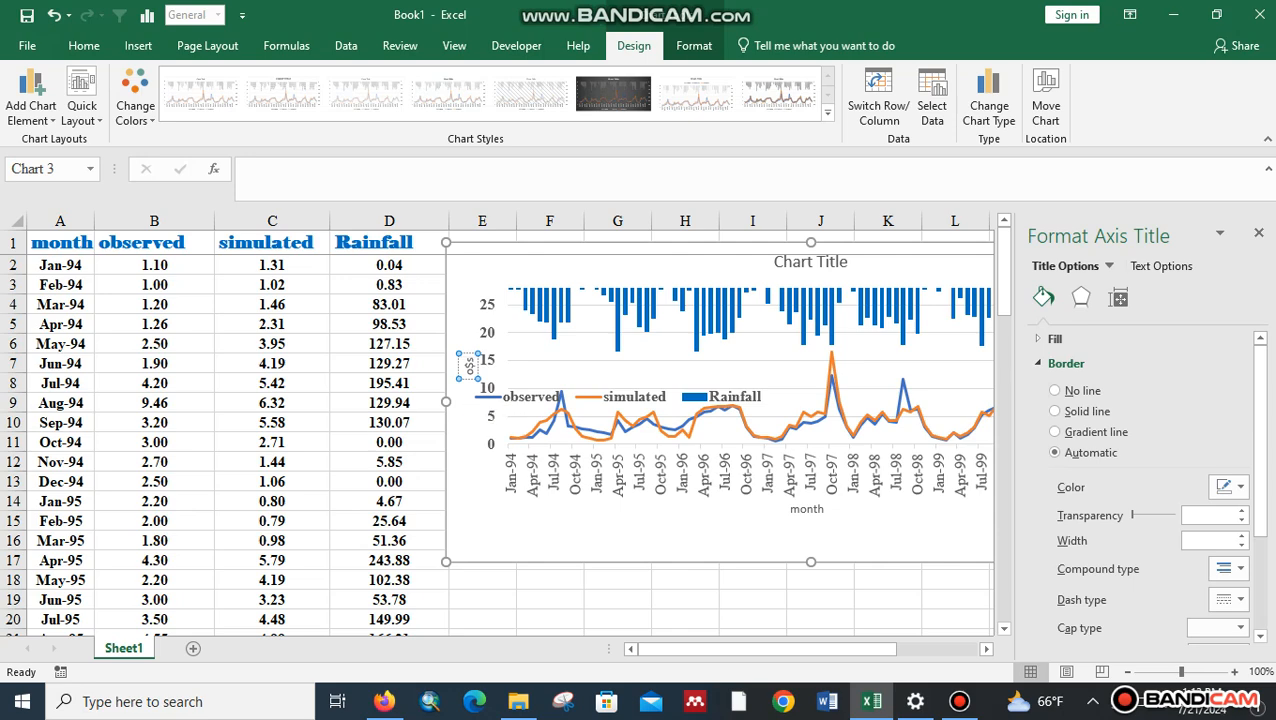
click(1258, 232)
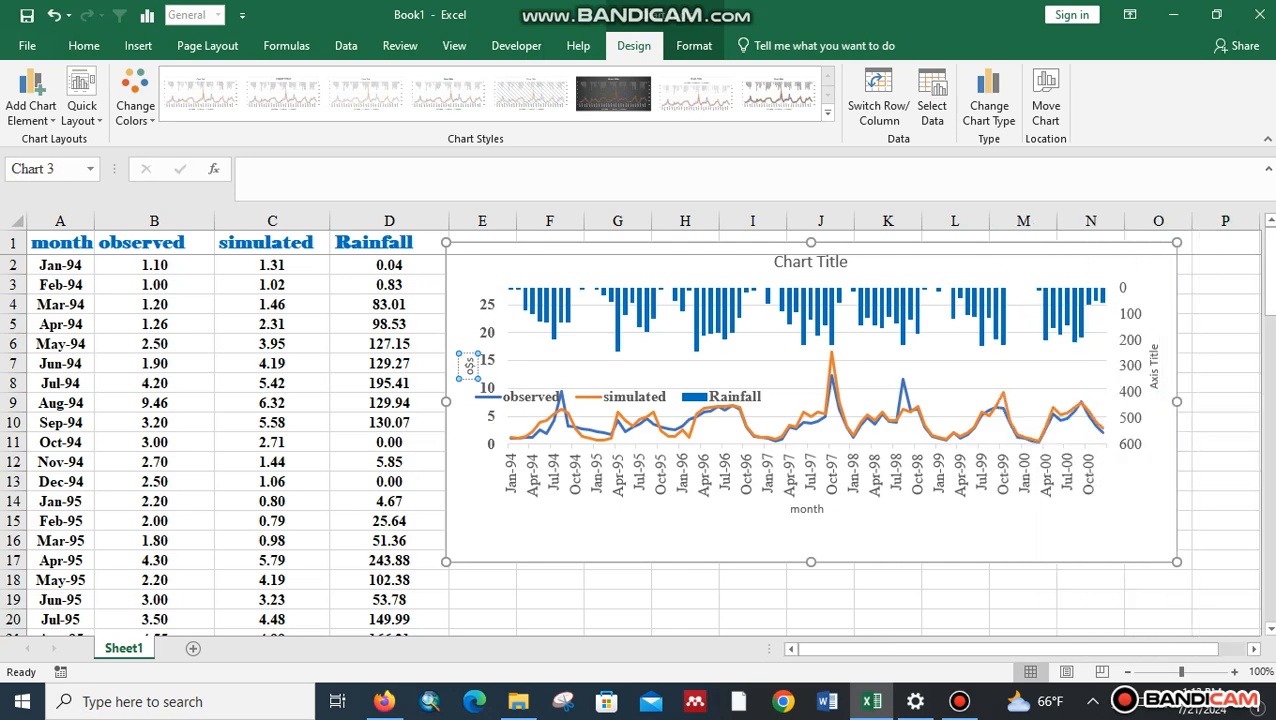
click(617, 318)
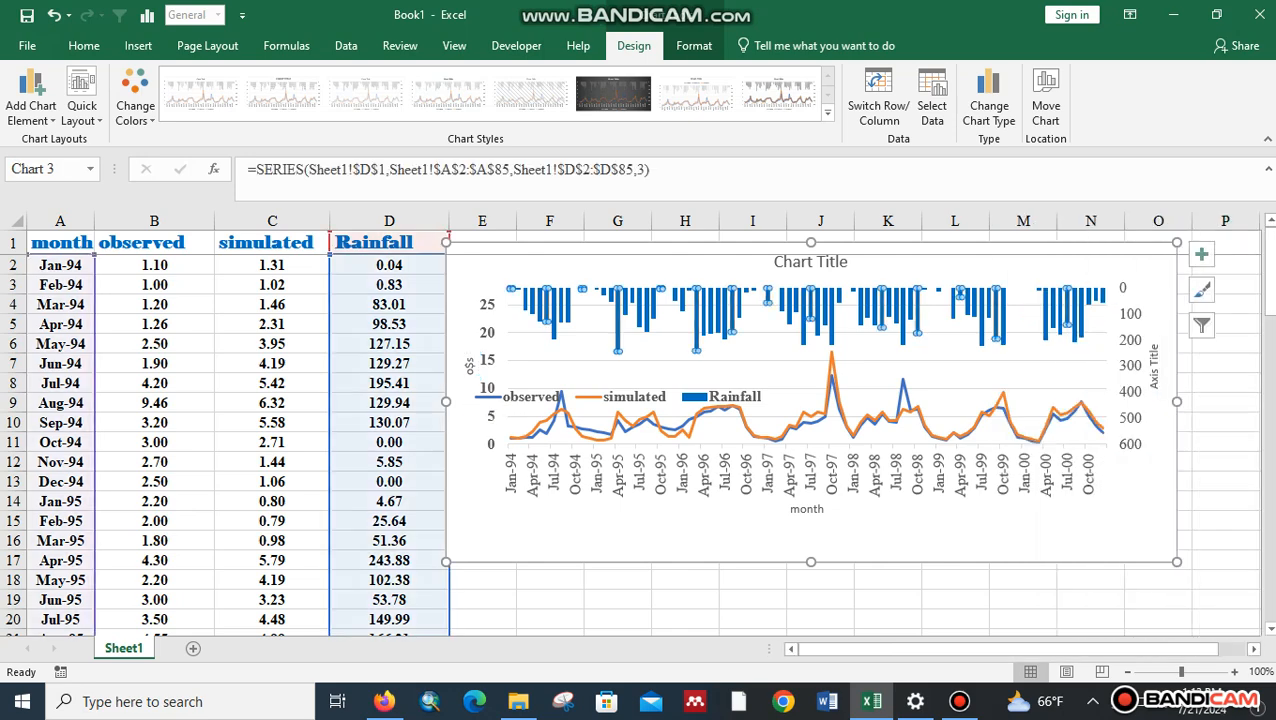
Reposition the primary vertical axis title above the legend so the two no longer overlap
click(469, 365)
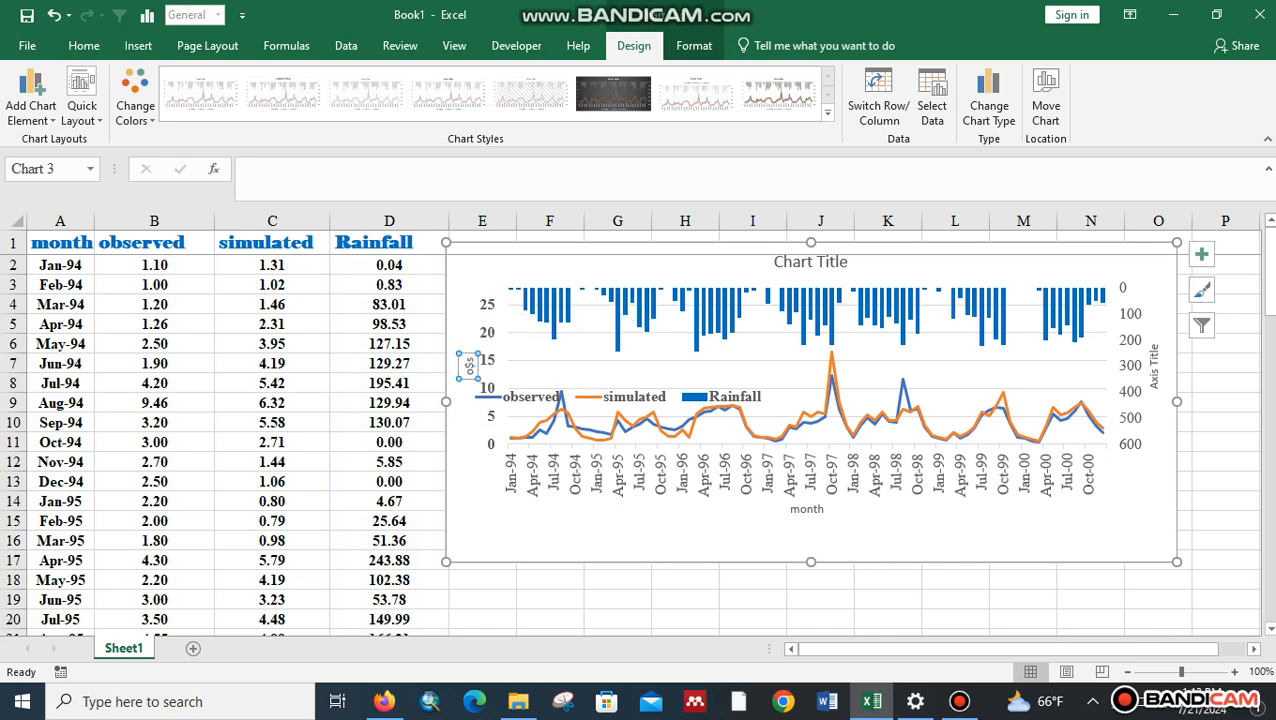
drag(469, 365, 469, 381)
double_click(482, 396)
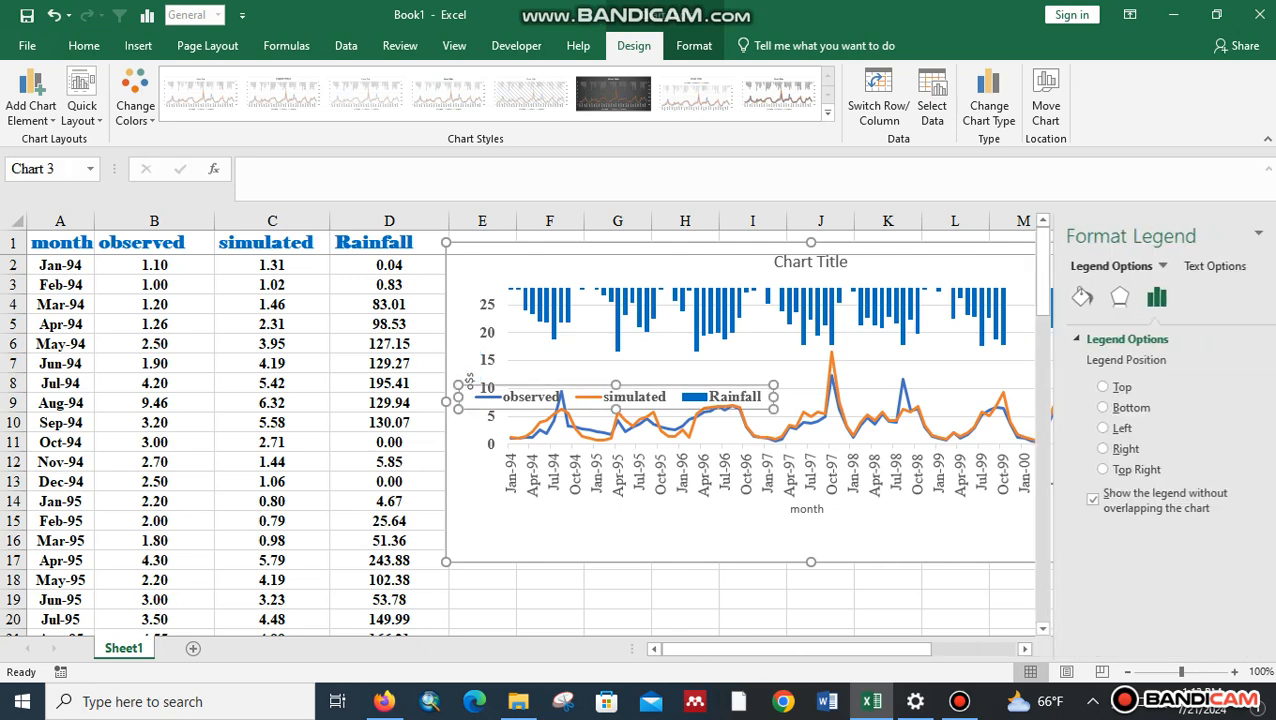
click(468, 382)
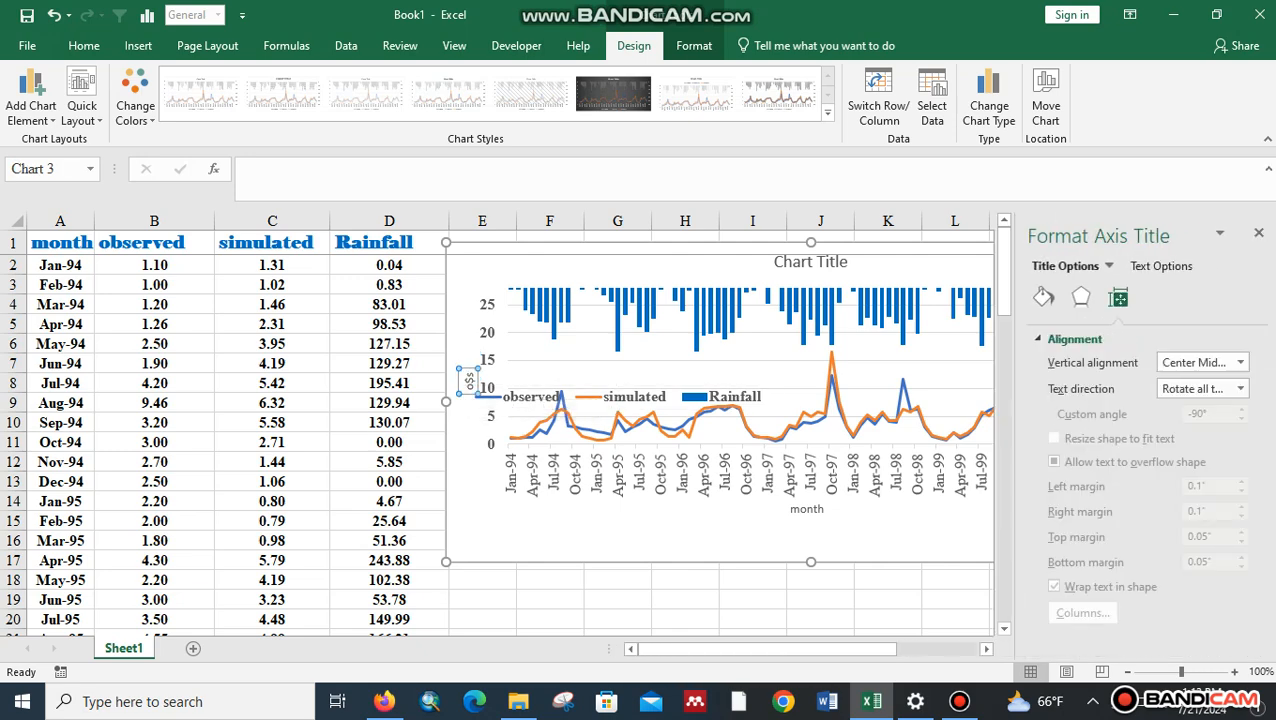
click(482, 396)
click(468, 382)
drag(468, 378, 468, 352)
Replace the primary vertical axis title with "Observed and simulated"
click(468, 350)
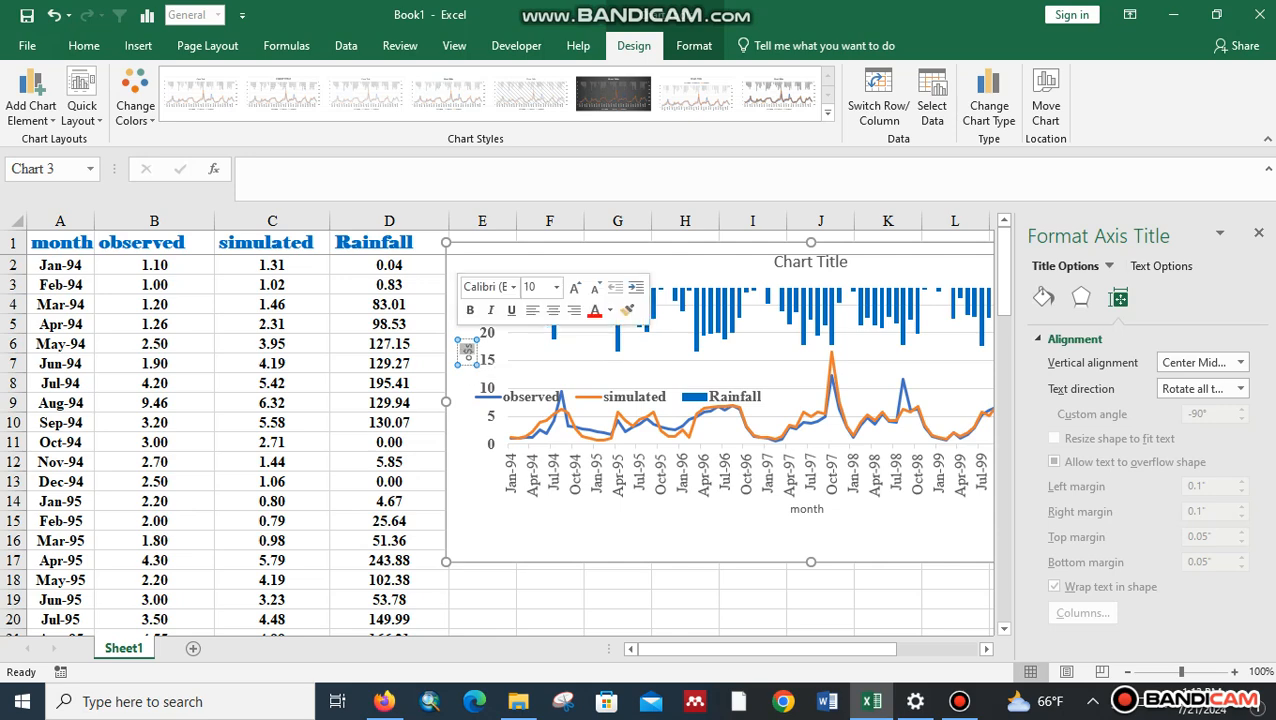
key(BackSpace)
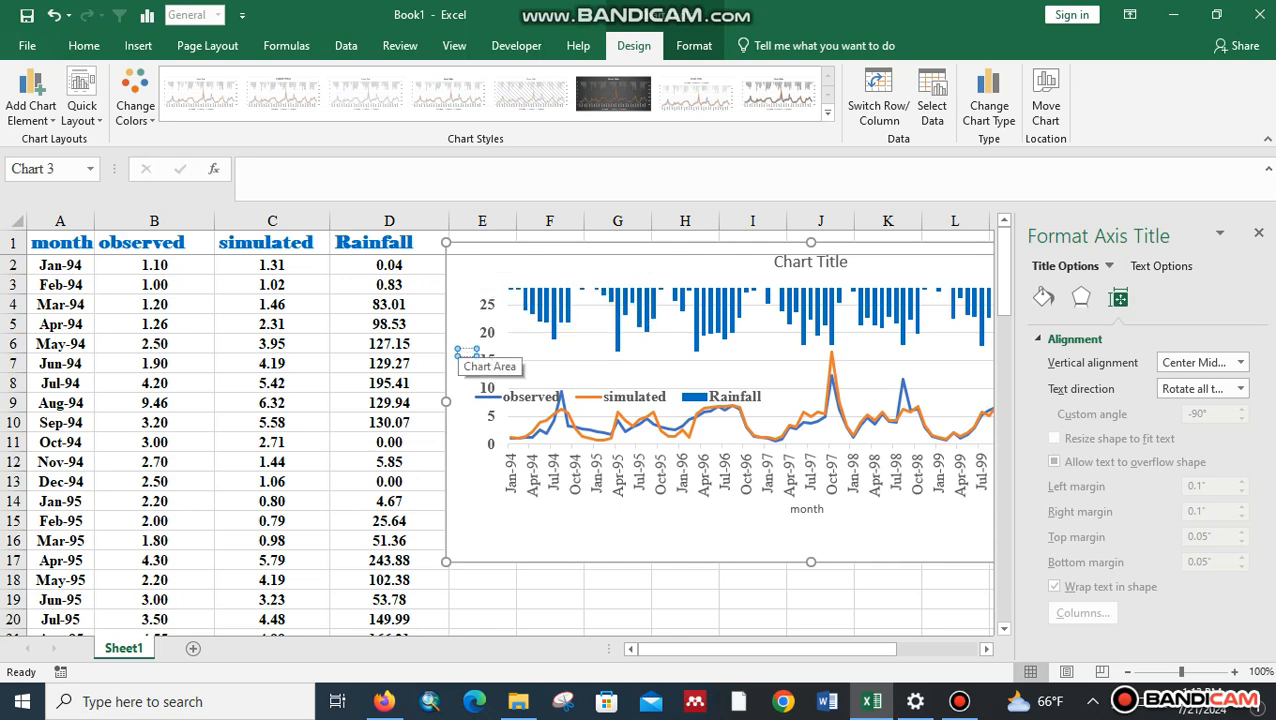
text(observed)
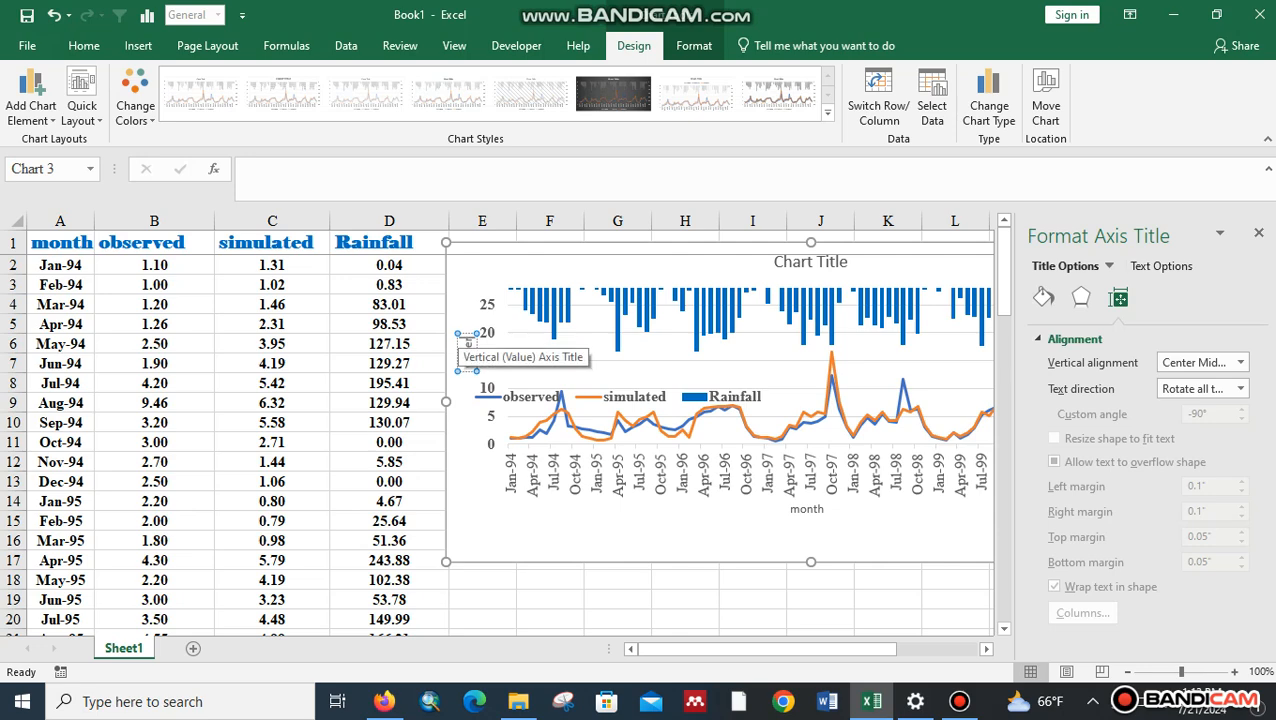
text( and s)
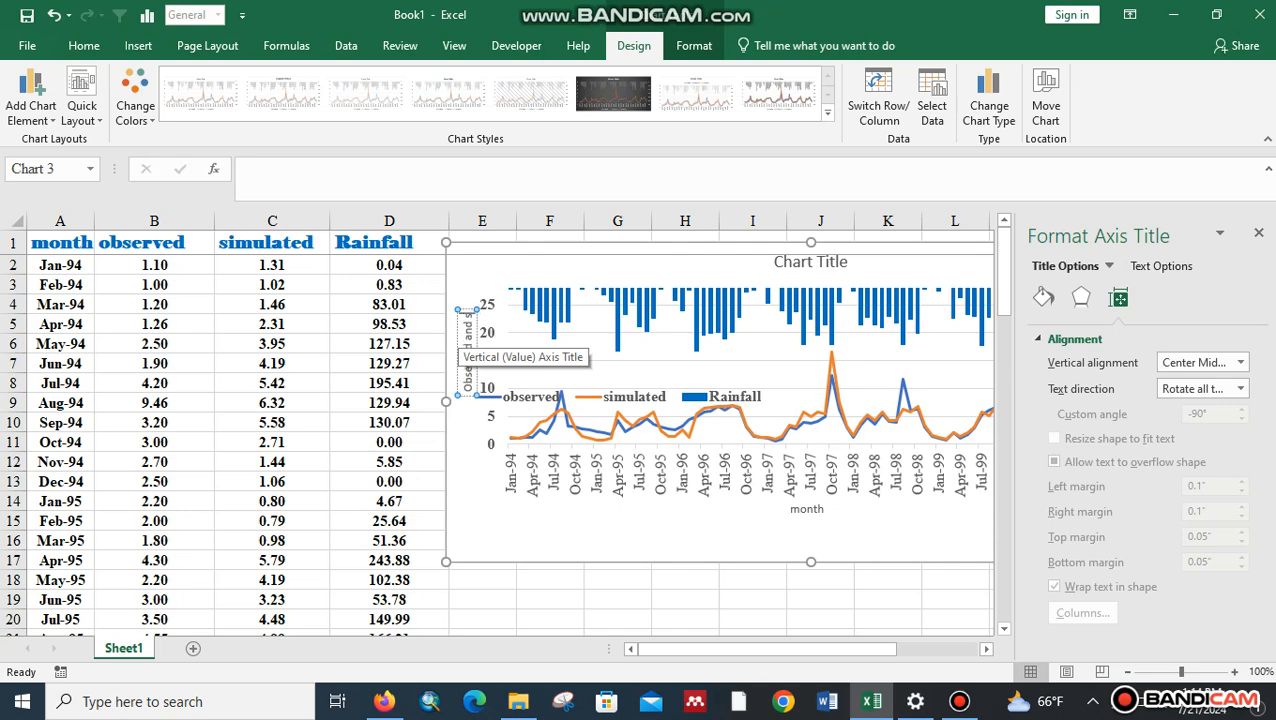
text(imul)
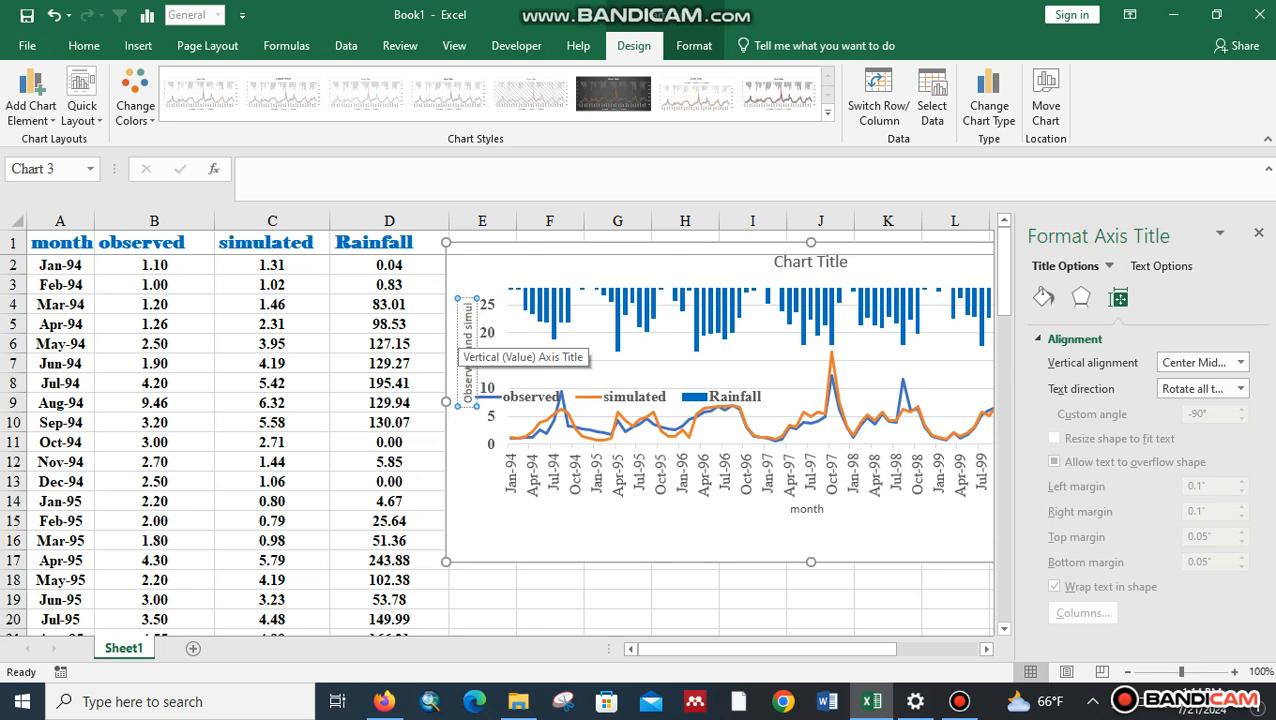
text(ated)
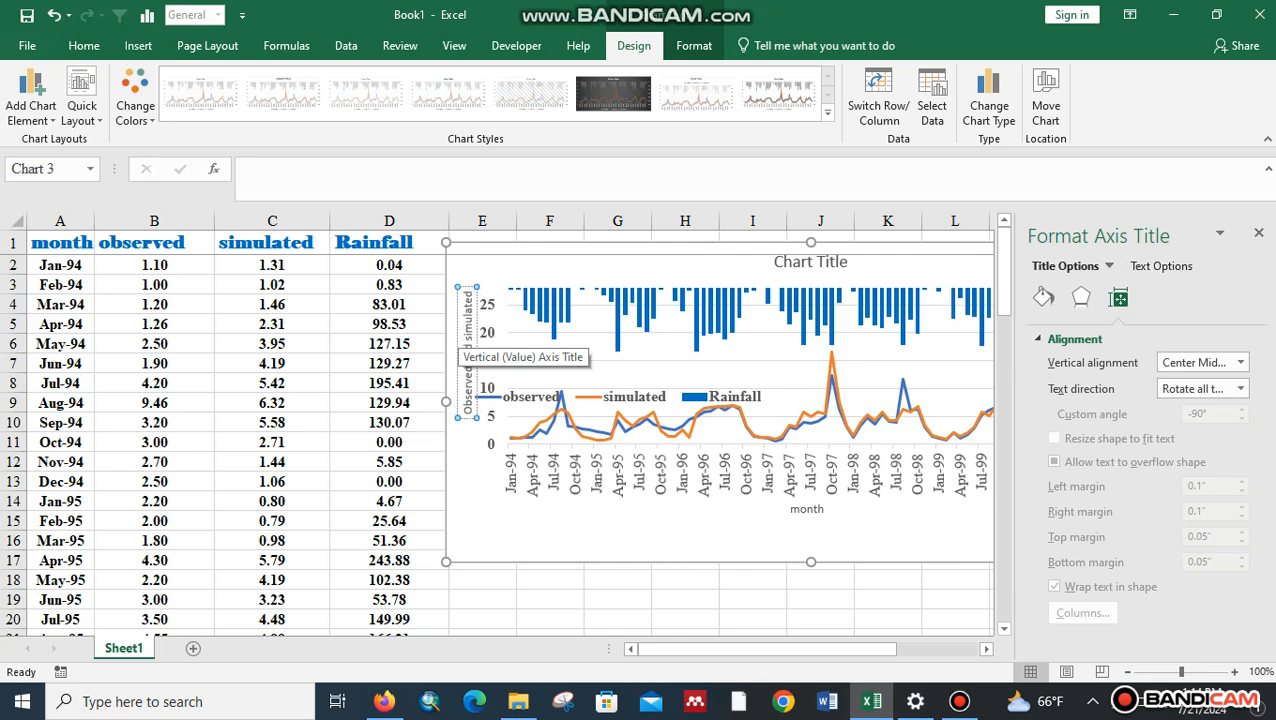
Select the placeholder text of the chart title for editing
click(810, 261)
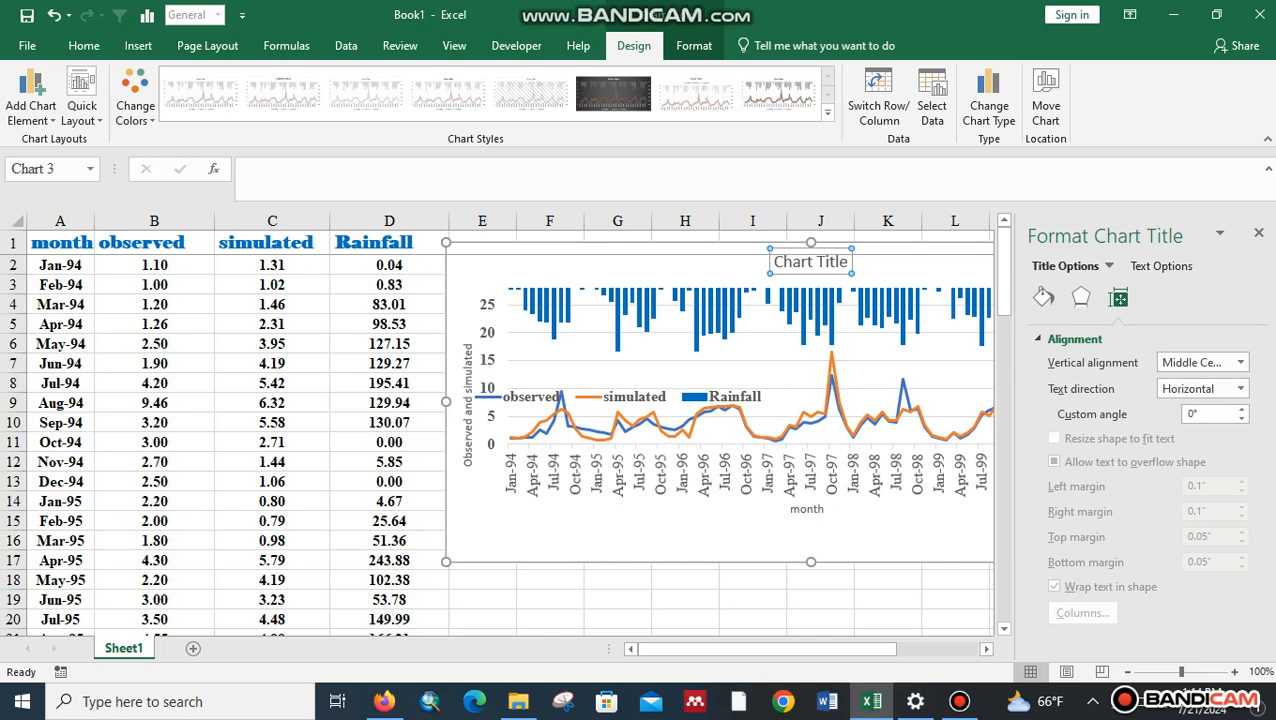
drag(772, 261, 849, 262)
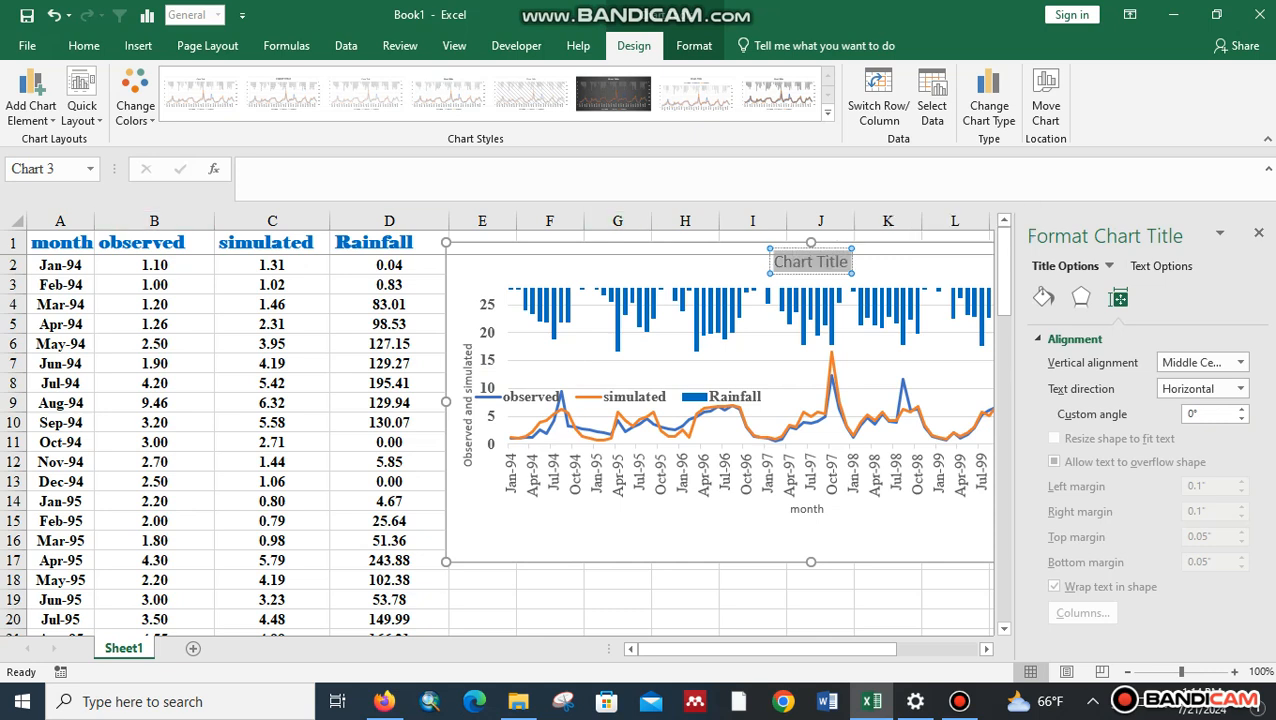